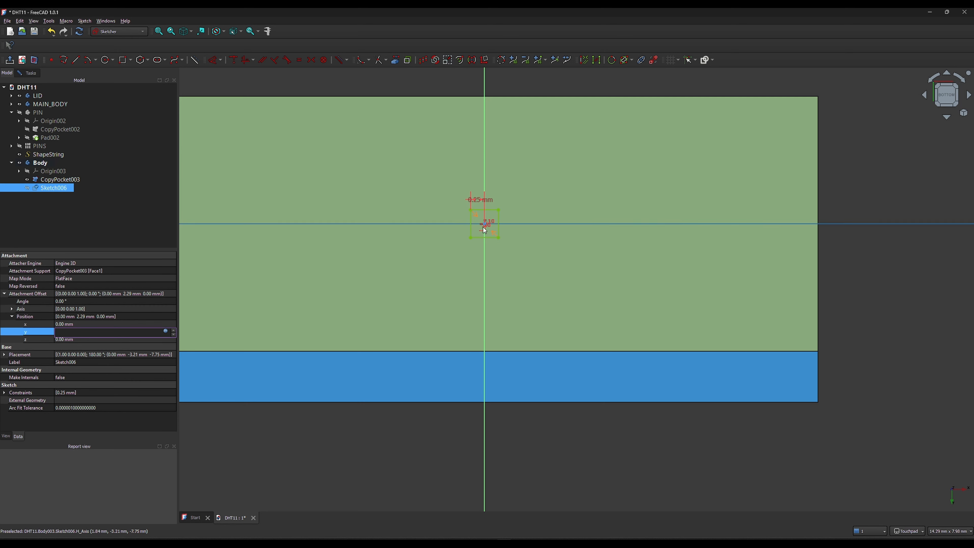
# Set the x attachment offset of Sketch006 to the expression VarSet.DevicePinPitch/2
pyautogui.press('Return')
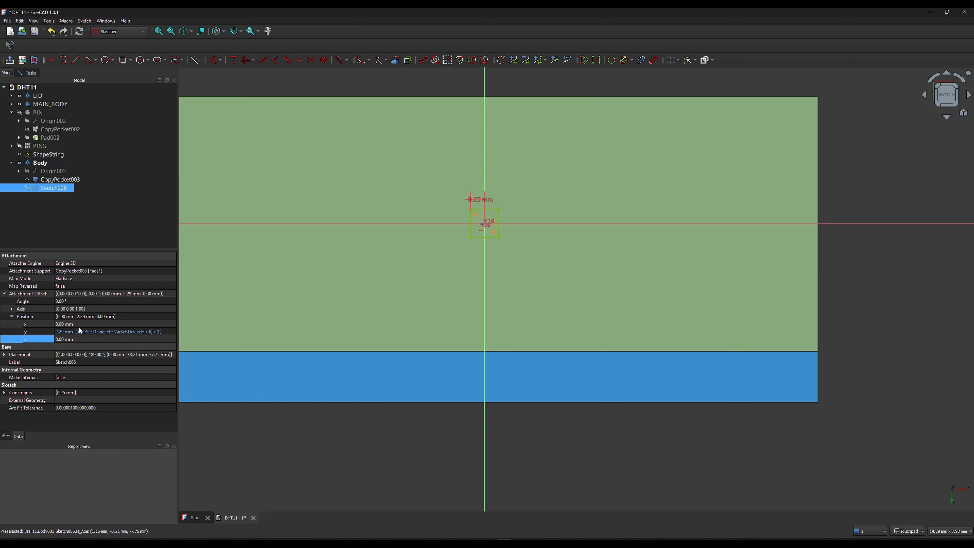
pyautogui.click(84, 325)
pyautogui.press('=')
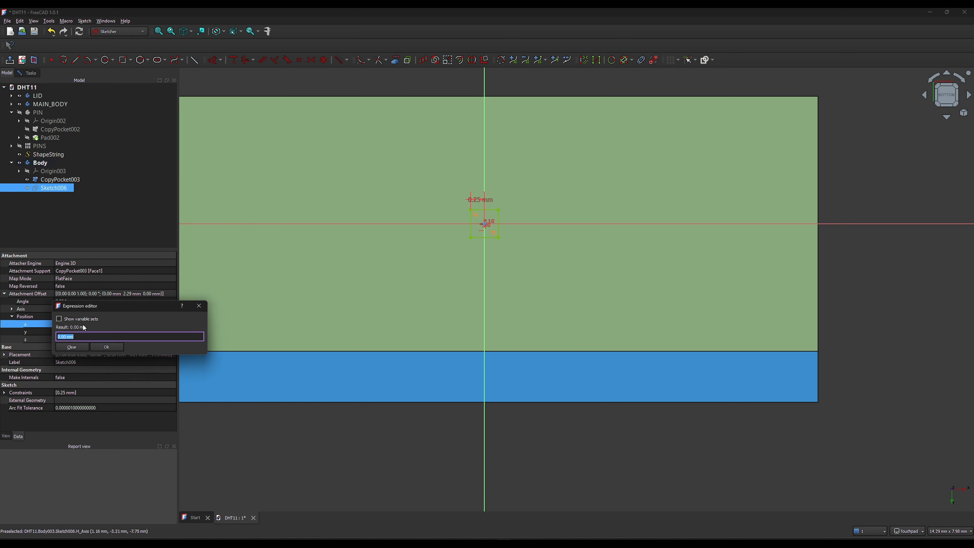
pyautogui.write('var')
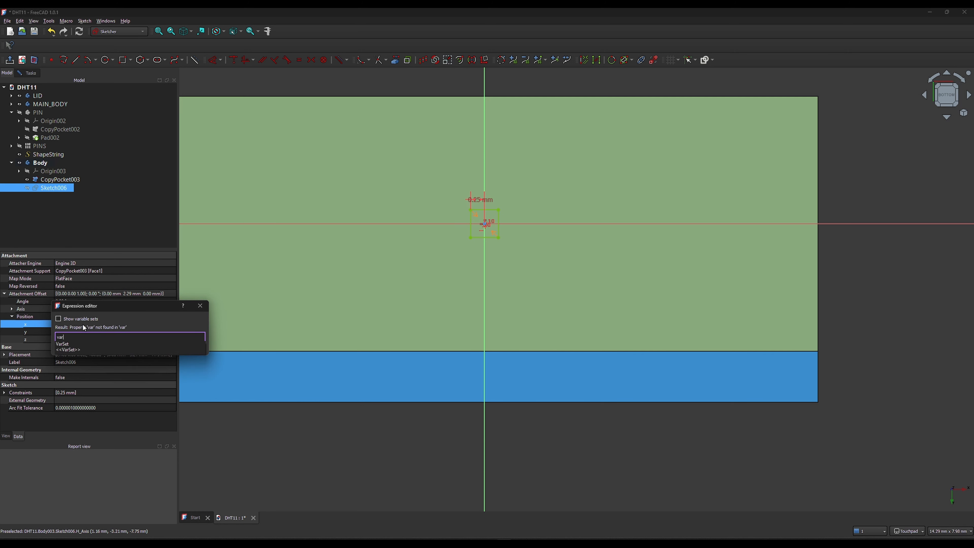
pyautogui.click(62, 343)
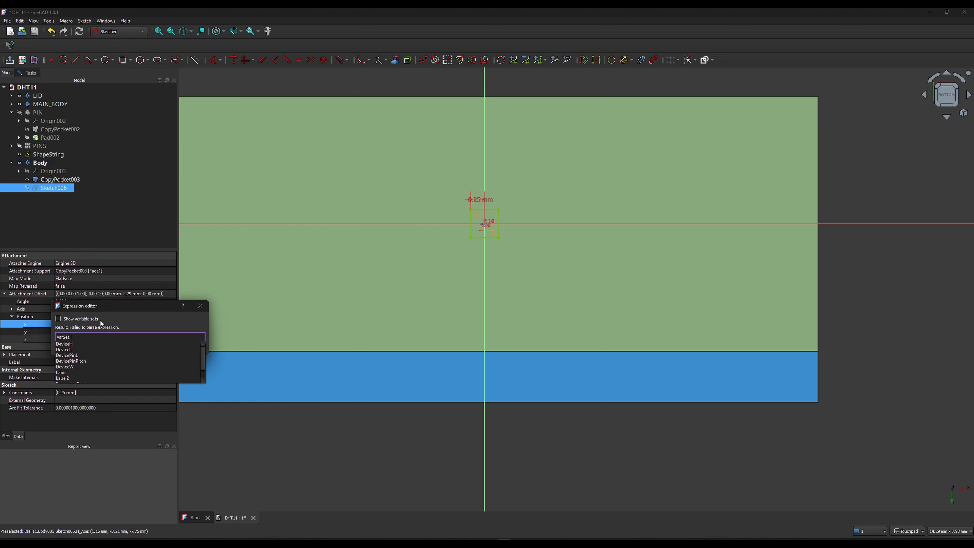
pyautogui.click(74, 361)
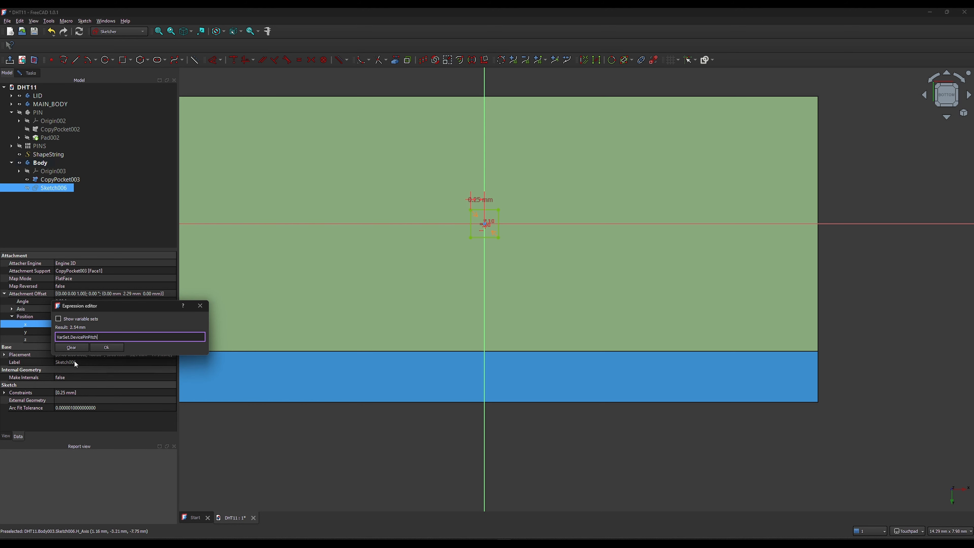
pyautogui.write('/2')
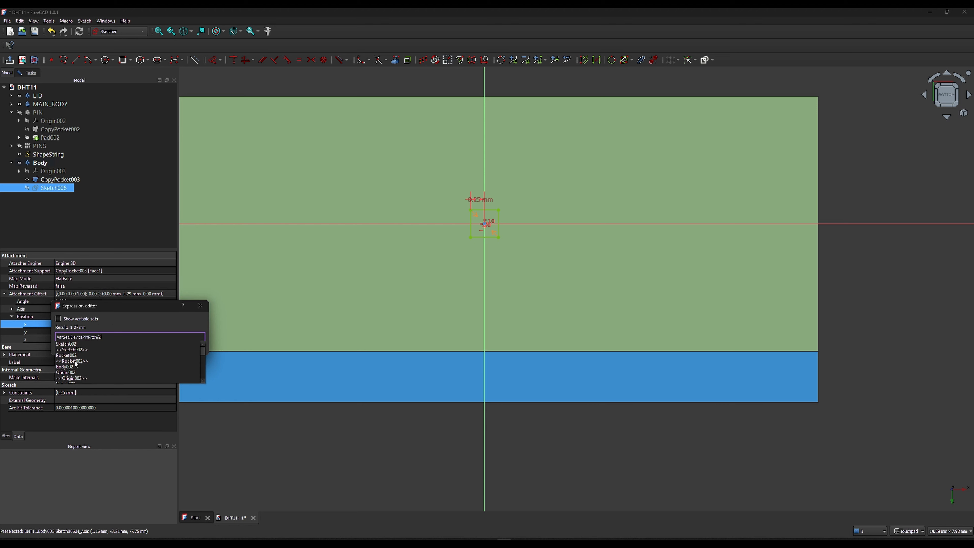
pyautogui.click(124, 321)
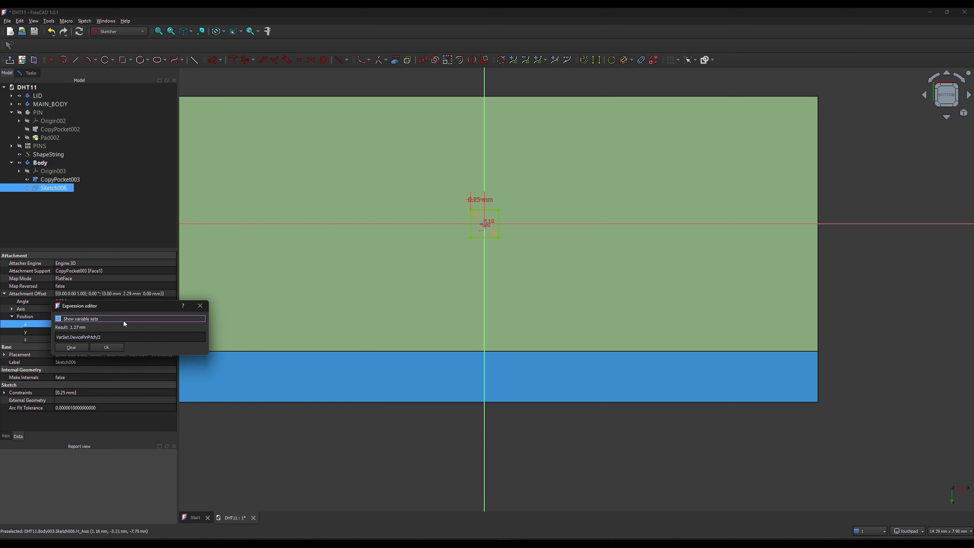
pyautogui.click(109, 349)
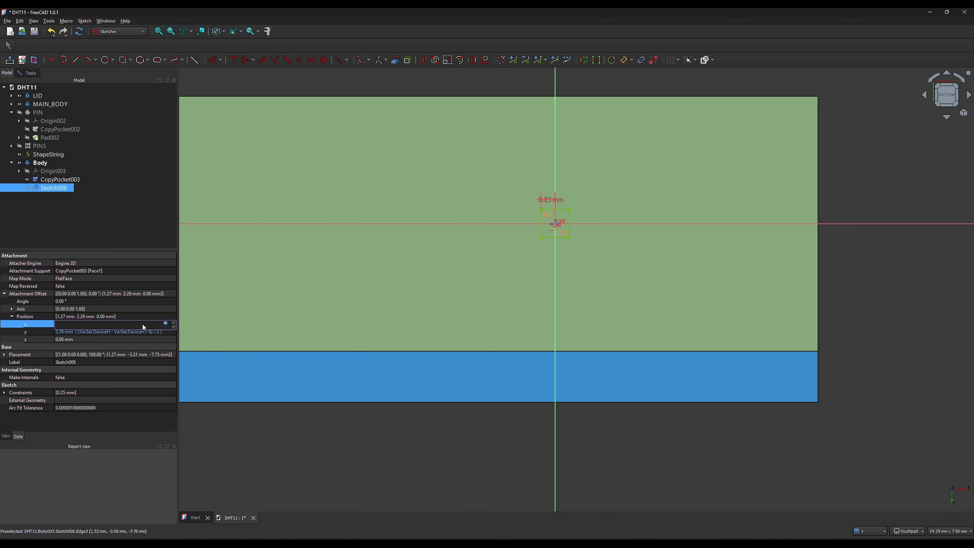
# Extend the sketch's x offset expression to VarSet.DevicePinPitch / 2 + VarSet.DevicePinPitch and close the sketch
pyautogui.click(165, 323)
pyautogui.click(109, 337)
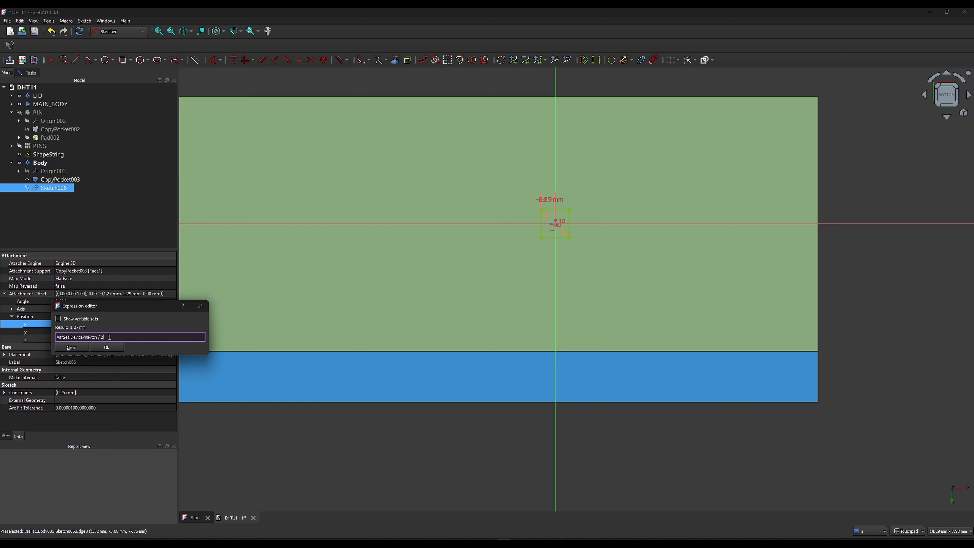
pyautogui.write('+var')
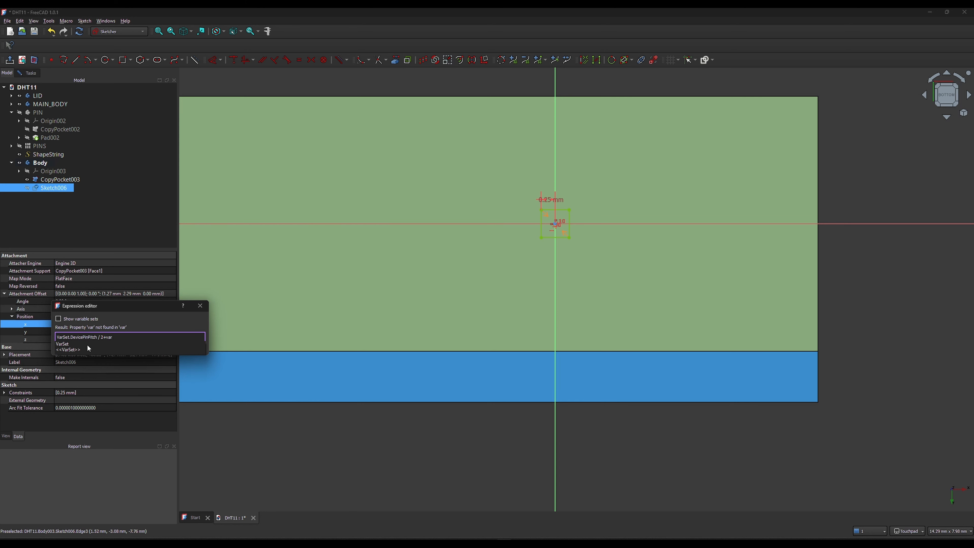
pyautogui.click(69, 345)
pyautogui.click(79, 361)
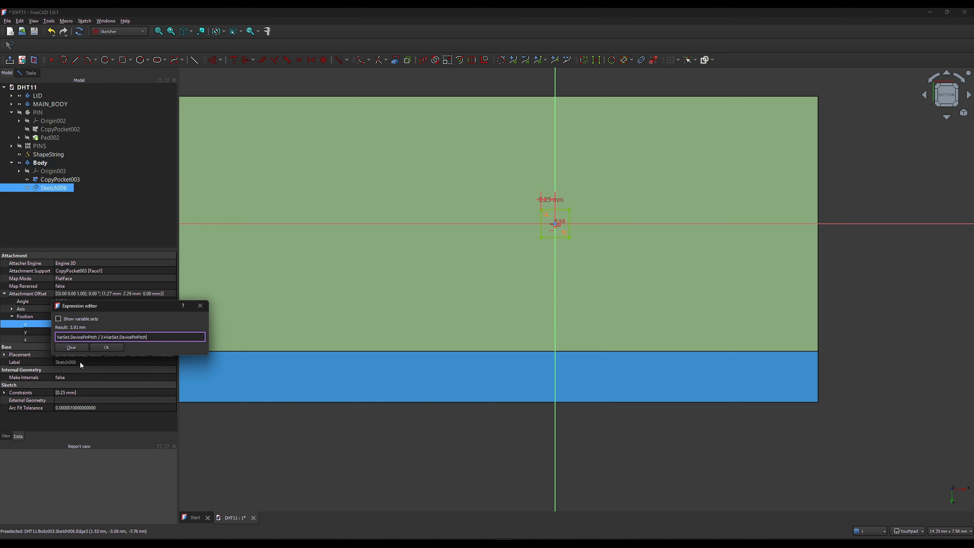
pyautogui.click(115, 349)
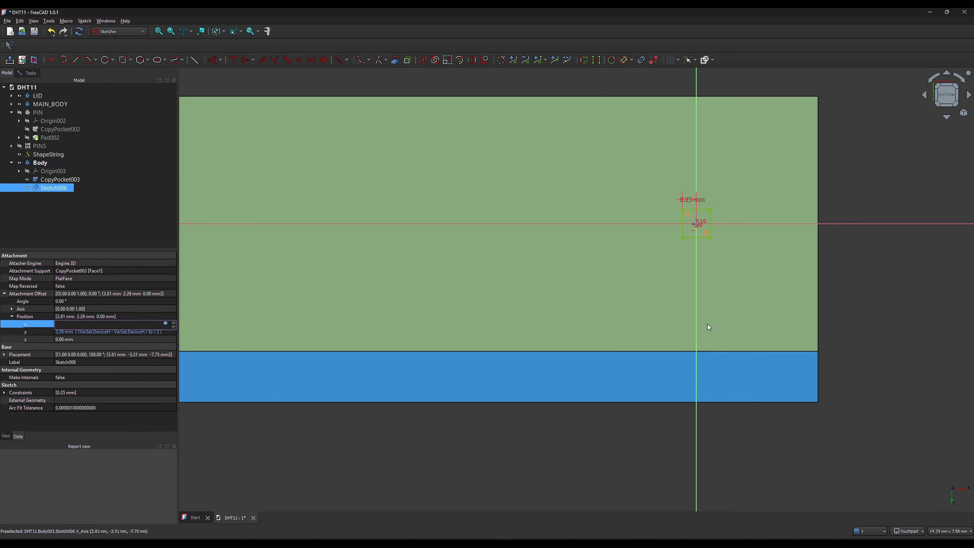
pyautogui.moveTo(722, 334)
pyautogui.keyDown('shift'); pyautogui.mouseDown()
pyautogui.moveTo(694, 340)
pyautogui.moveTo(723, 347)
pyautogui.moveTo(693, 242)
pyautogui.moveTo(672, 254)
pyautogui.moveTo(231, 324)
pyautogui.mouseUp(); pyautogui.keyUp('shift')
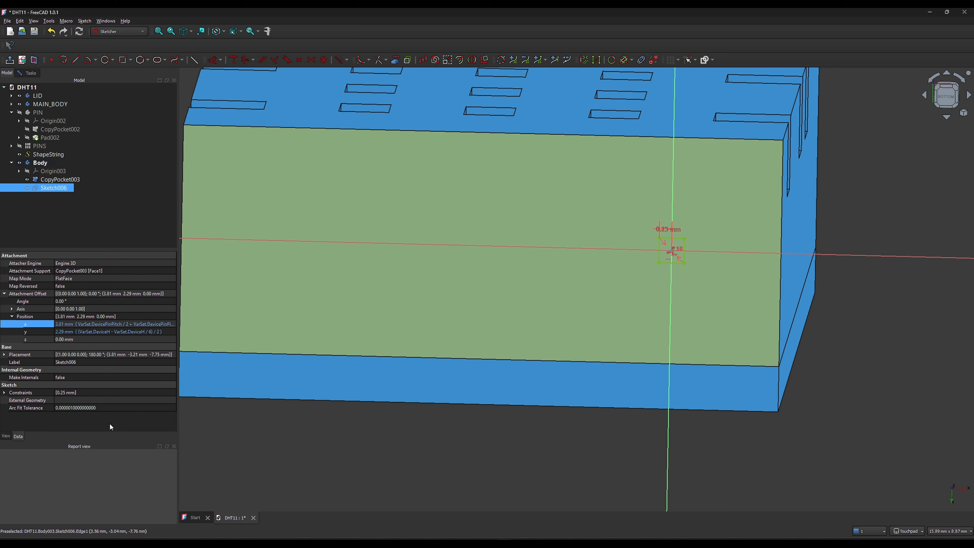
pyautogui.click(30, 73)
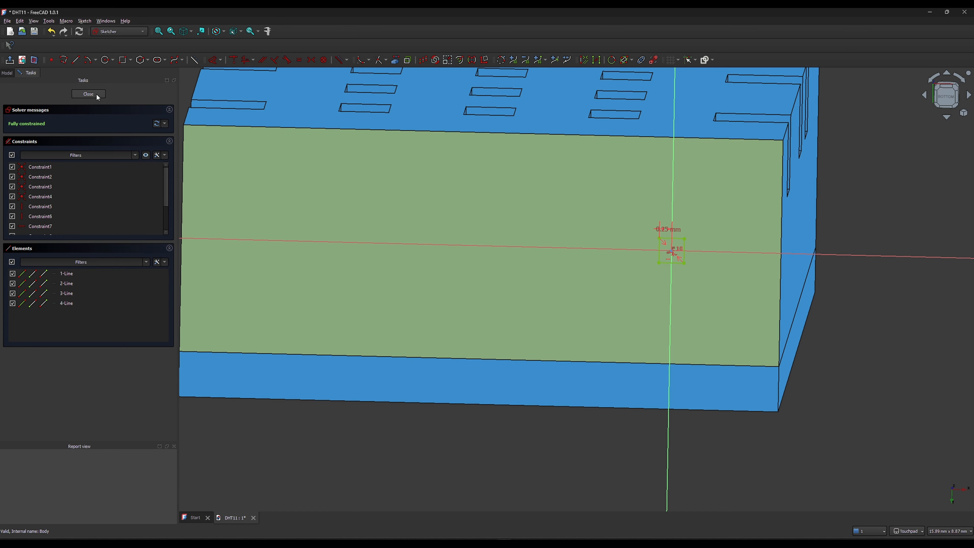
pyautogui.click(89, 94)
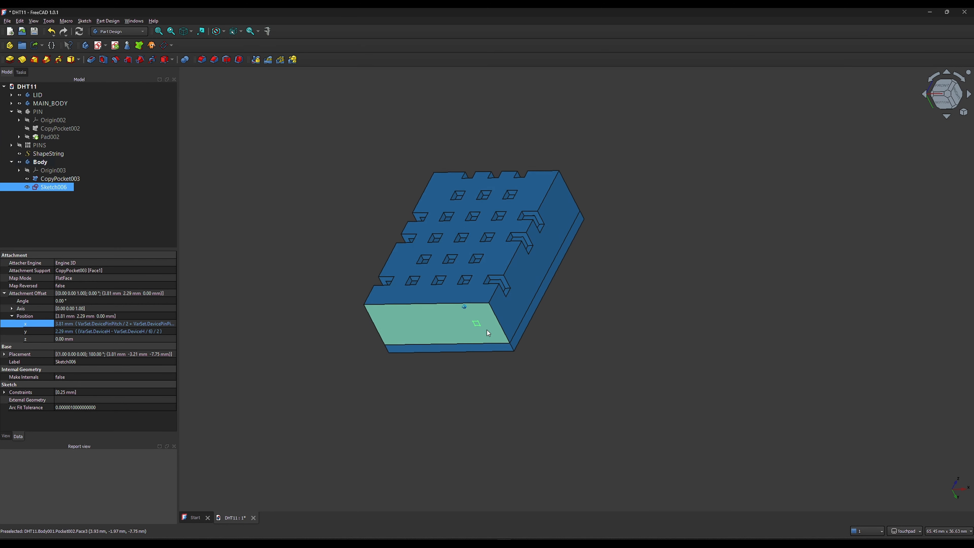
# Pad the small square sketch outward from the body's end face with its length set to VarSet.DevicePinL/2
pyautogui.scroll(1, 471, 341)
pyautogui.keyDown('shift'); pyautogui.moveTo(487, 330); pyautogui.dragTo(465, 345); pyautogui.keyUp('shift')
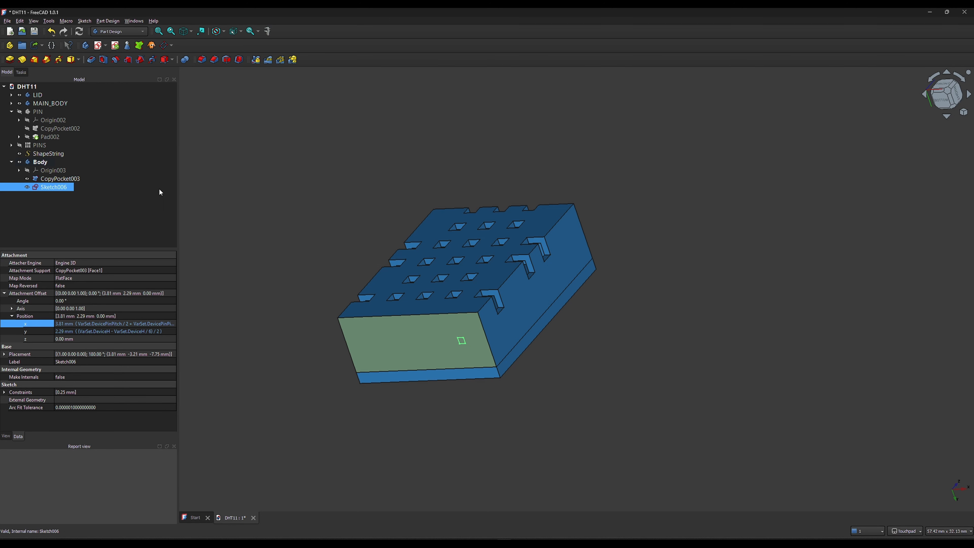
pyautogui.click(9, 60)
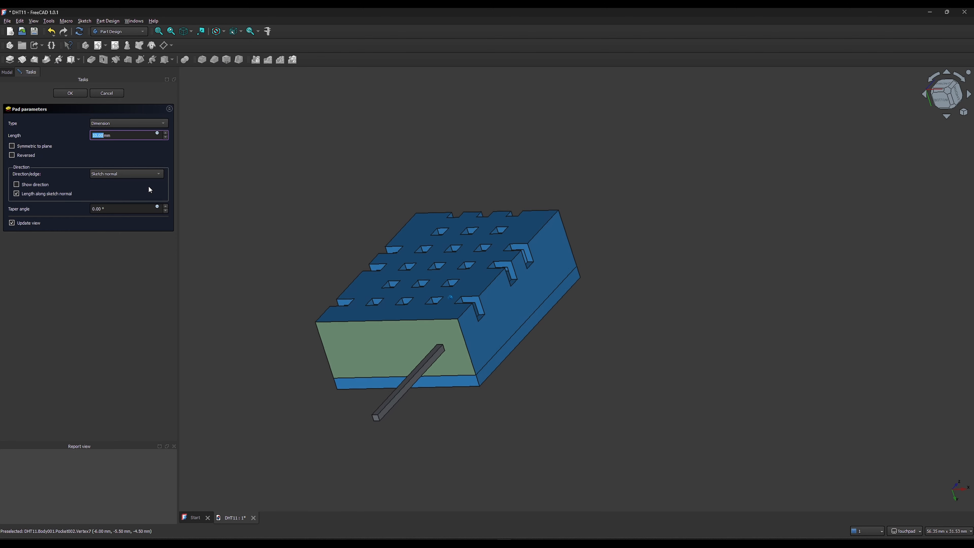
pyautogui.press('=')
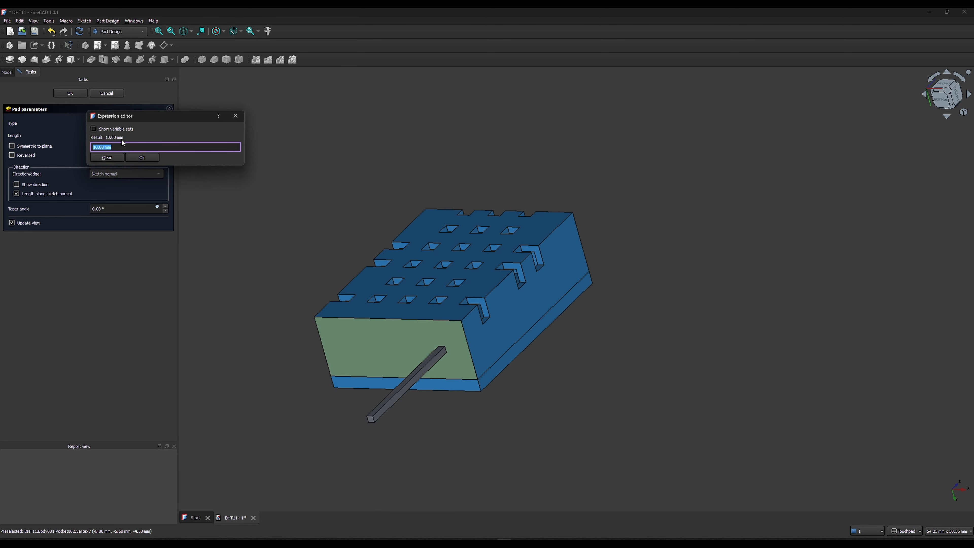
pyautogui.write('var')
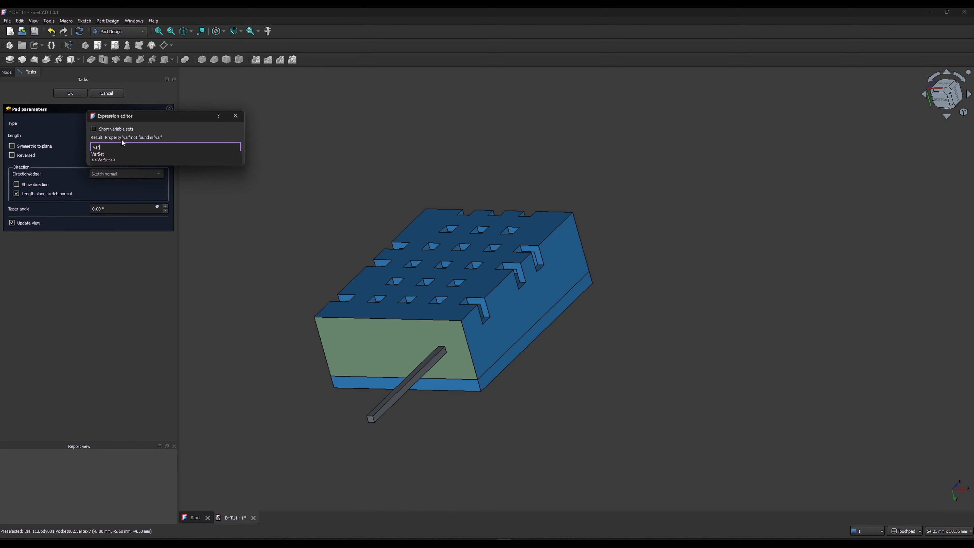
pyautogui.click(96, 155)
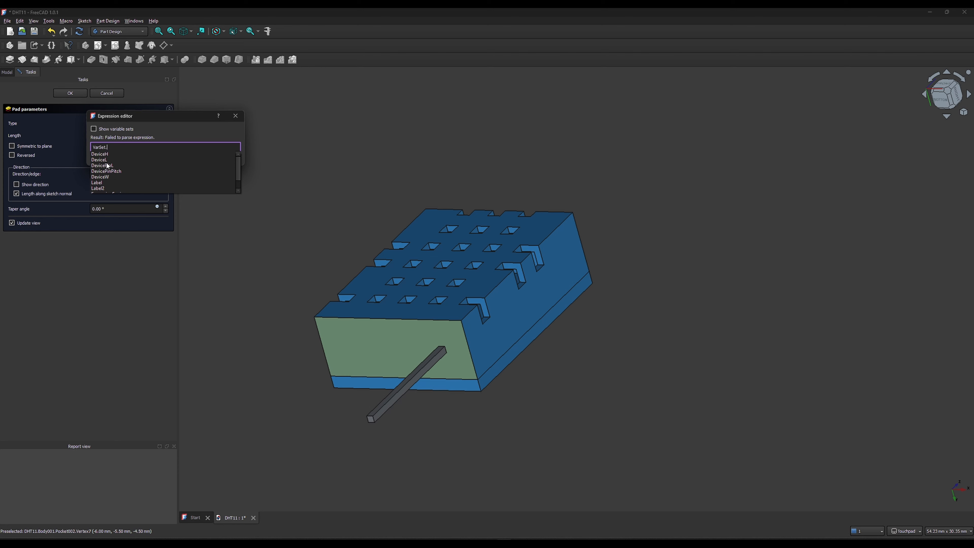
pyautogui.click(103, 165)
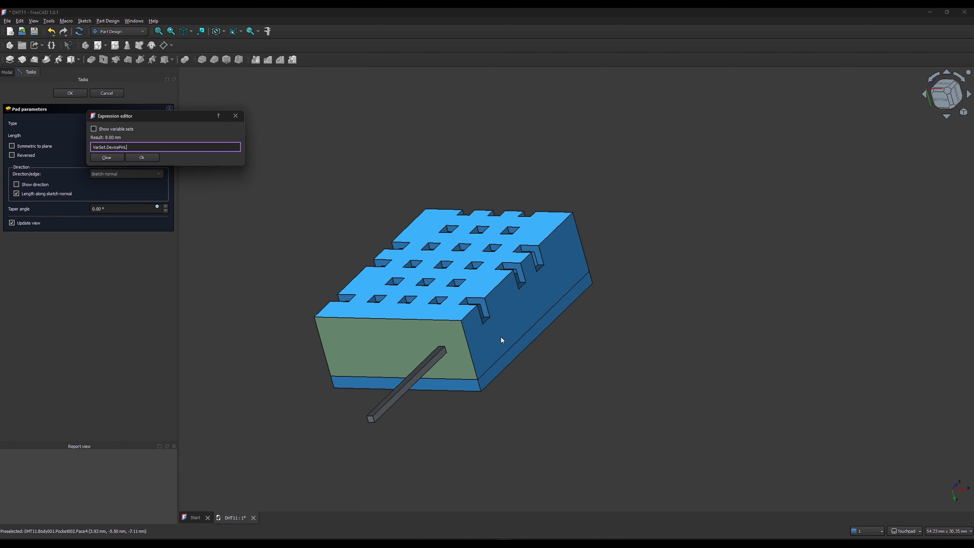
pyautogui.scroll(1, 438, 354)
pyautogui.keyDown('shift'); pyautogui.moveTo(437, 356); pyautogui.dragTo(403, 358); pyautogui.keyUp('shift')
pyautogui.scroll(2, 365, 367)
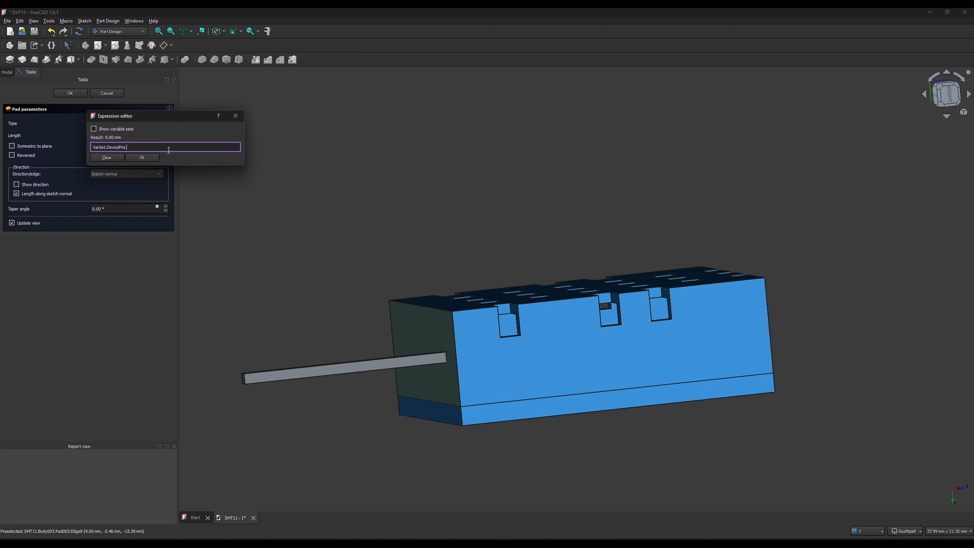
pyautogui.write('/2')
pyautogui.press('Return')
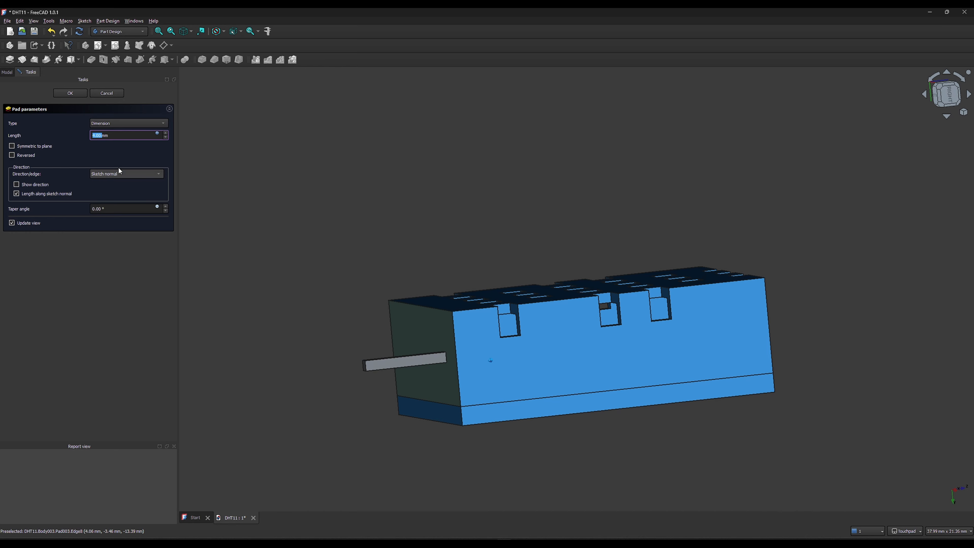
pyautogui.click(71, 94)
# Start a new sketch on the long side face of the padded pin that faces the label side of the housing
pyautogui.moveTo(351, 360); pyautogui.dragTo(347, 311, button='middle')
pyautogui.scroll(1, 320, 312)
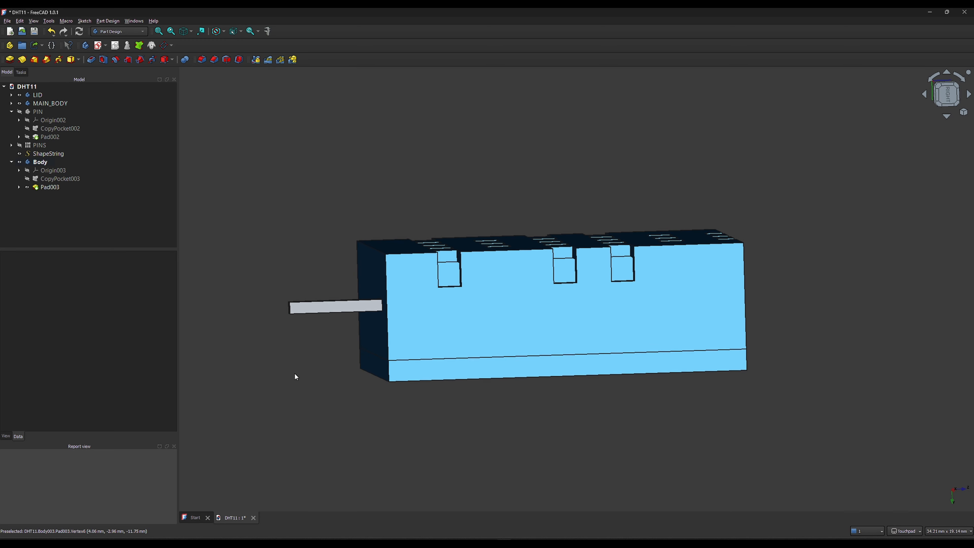
pyautogui.moveTo(355, 337); pyautogui.dragTo(345, 305, button='middle')
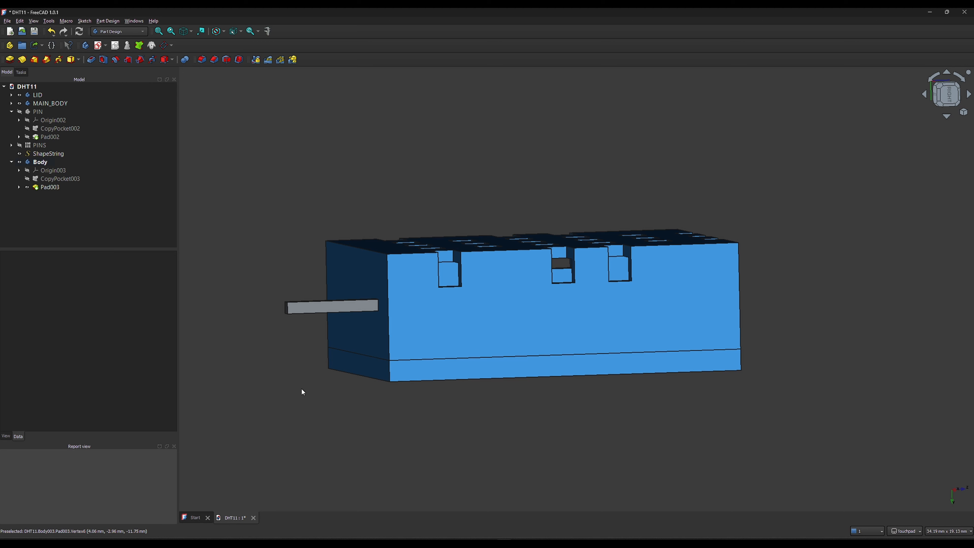
pyautogui.moveTo(320, 354)
pyautogui.mouseDown(button='middle')
pyautogui.moveTo(287, 363)
pyautogui.moveTo(294, 344)
pyautogui.mouseUp(button='middle')
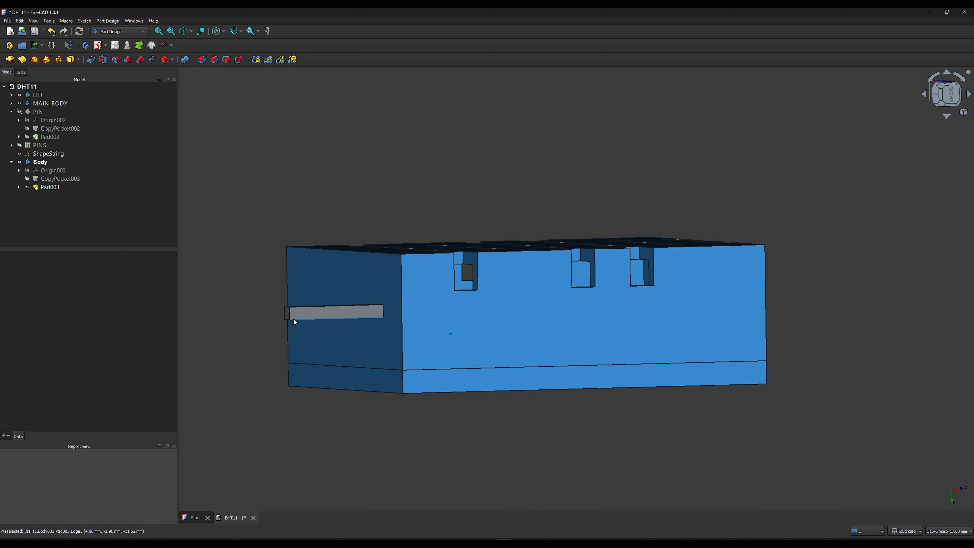
pyautogui.scroll(2, 294, 318)
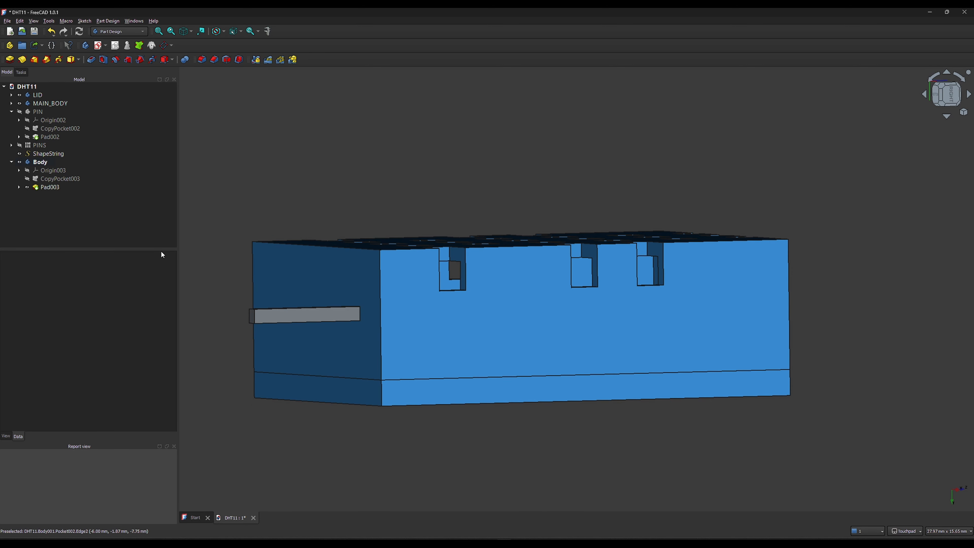
pyautogui.moveTo(162, 252); pyautogui.dragTo(305, 258, button='middle')
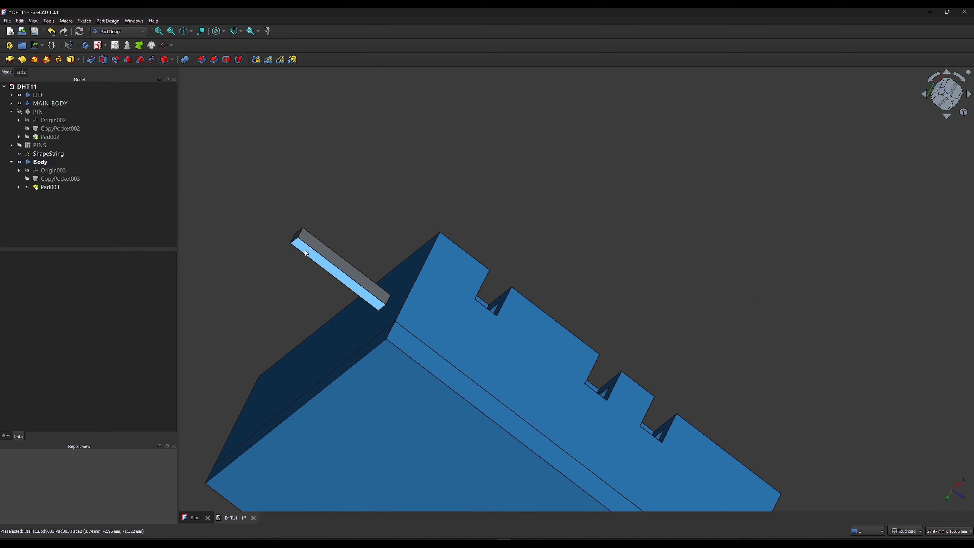
pyautogui.click(306, 252)
pyautogui.scroll(-1, 272, 298)
pyautogui.scroll(-1, 274, 302)
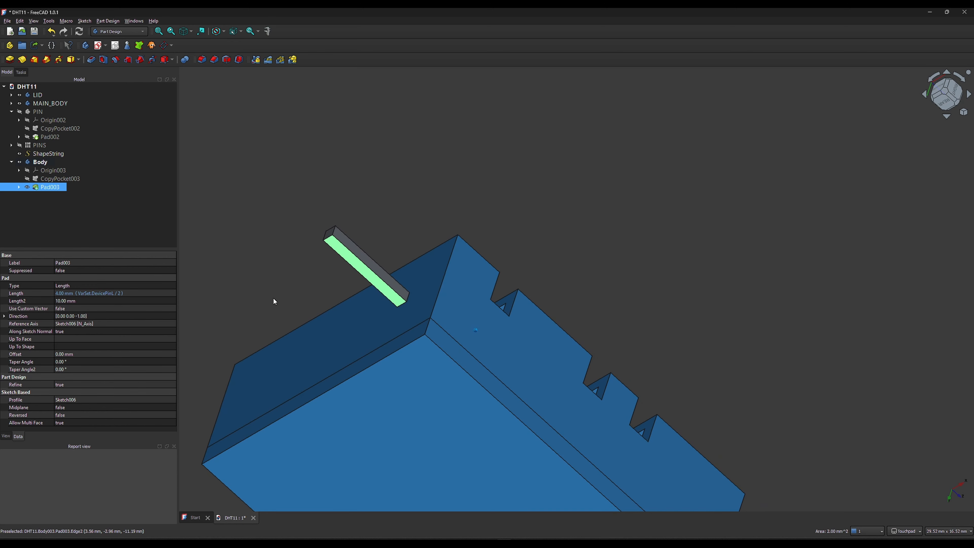
pyautogui.click(99, 46)
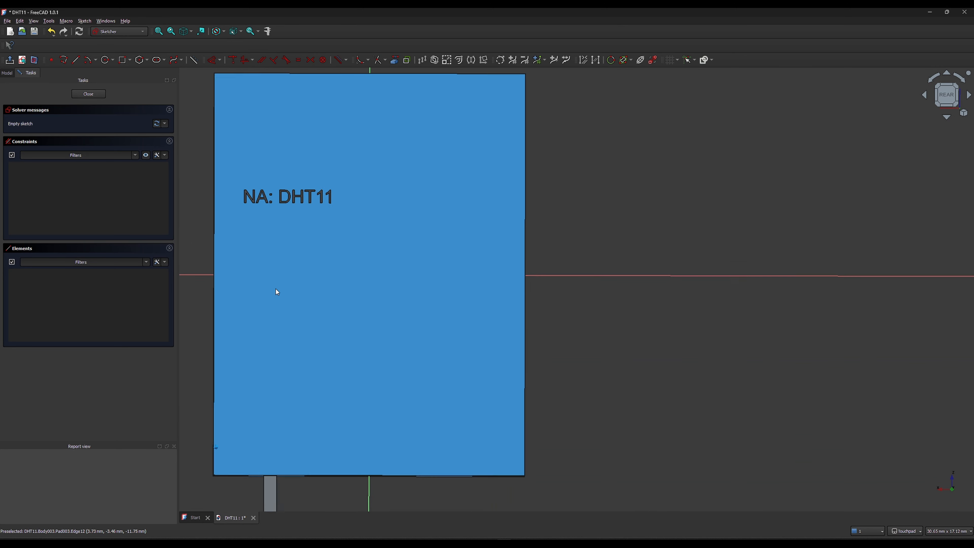
# Draw a small, roughly square rectangle spanning the pin's full width at its free end
pyautogui.scroll(10, 324, 349)
pyautogui.scroll(3, 325, 348)
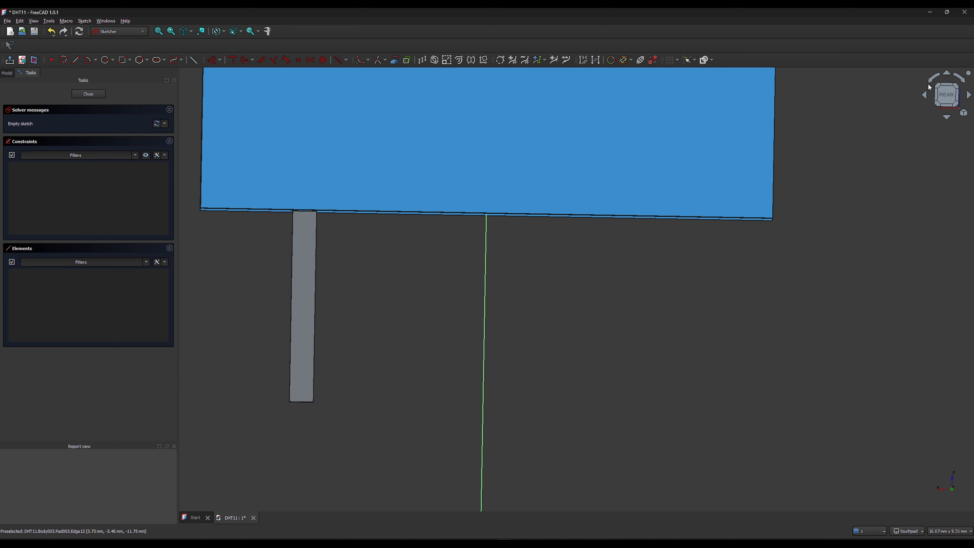
pyautogui.click(947, 95)
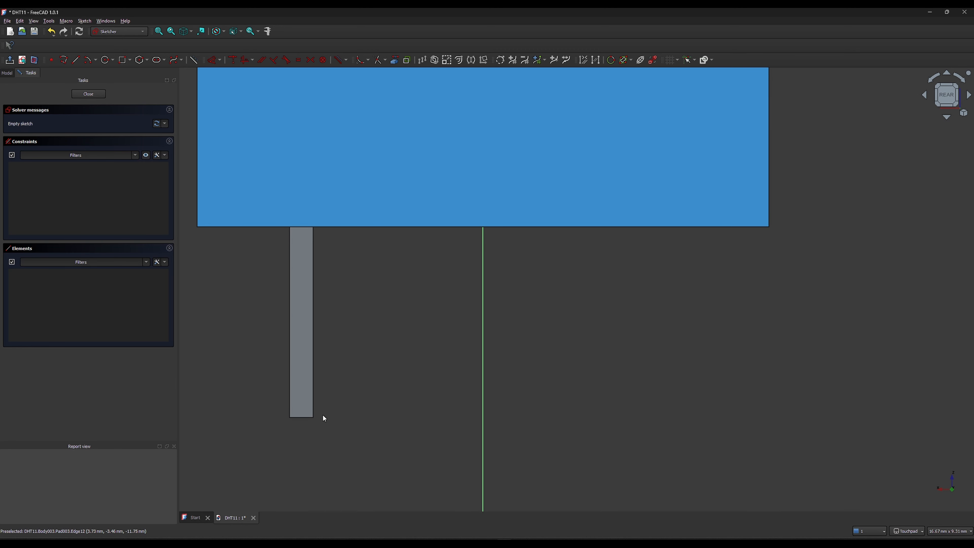
pyautogui.click(122, 60)
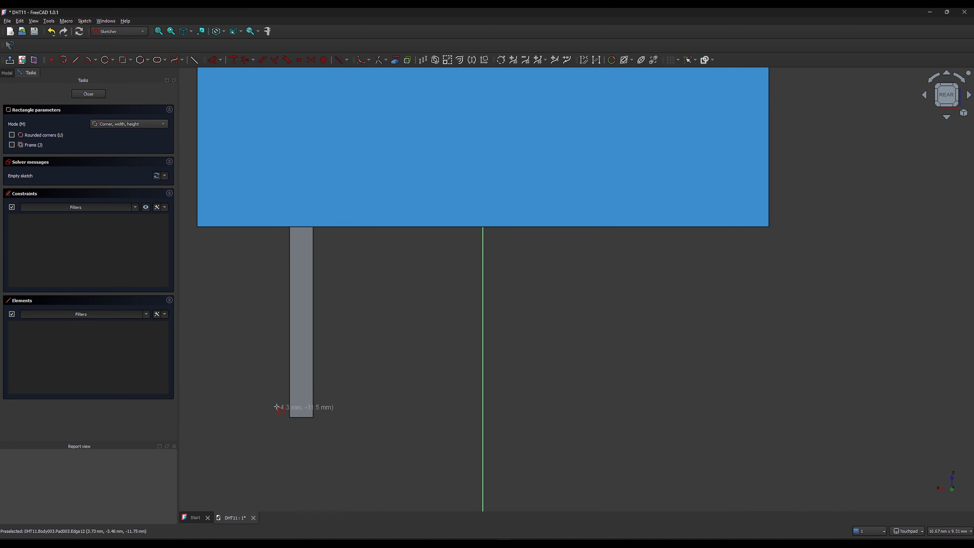
pyautogui.click(290, 393)
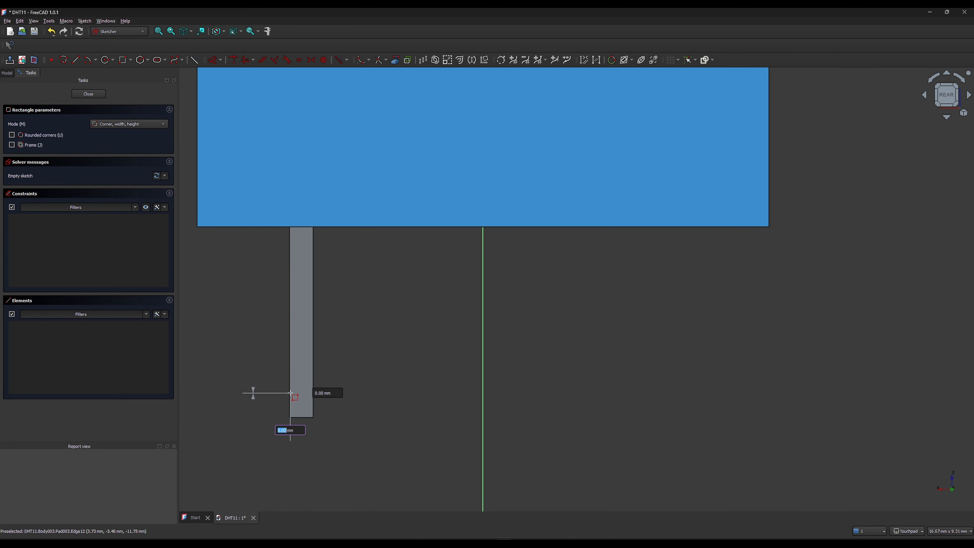
pyautogui.click(314, 417)
pyautogui.scroll(2, 323, 431)
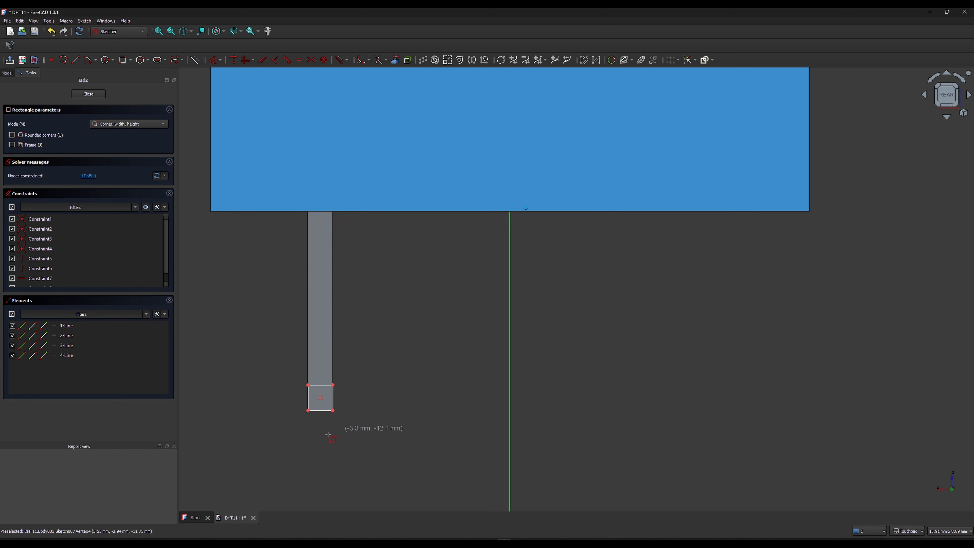
# Constrain the small rectangle's outer side edge and top edge to equal length
pyautogui.rightClick(368, 419)
pyautogui.scroll(-3, 366, 415)
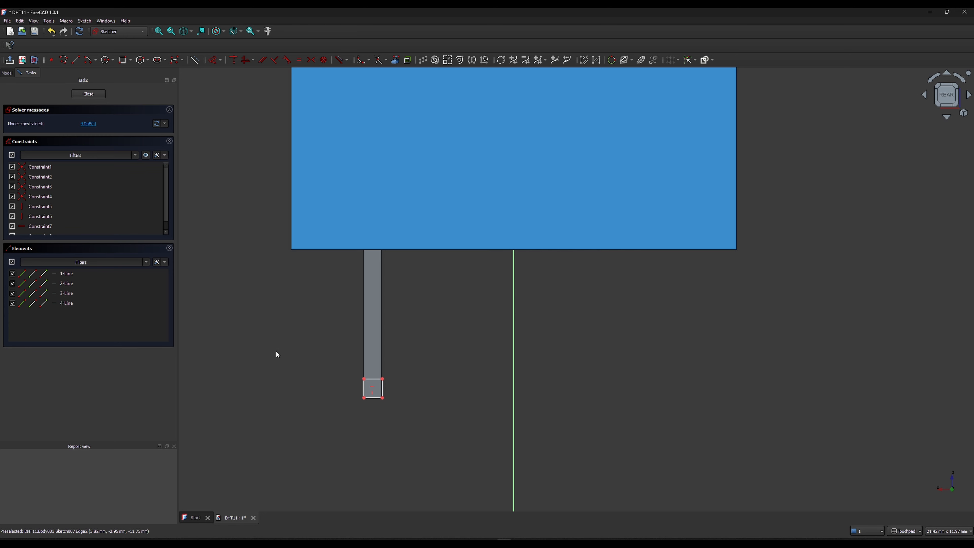
pyautogui.scroll(3, 293, 363)
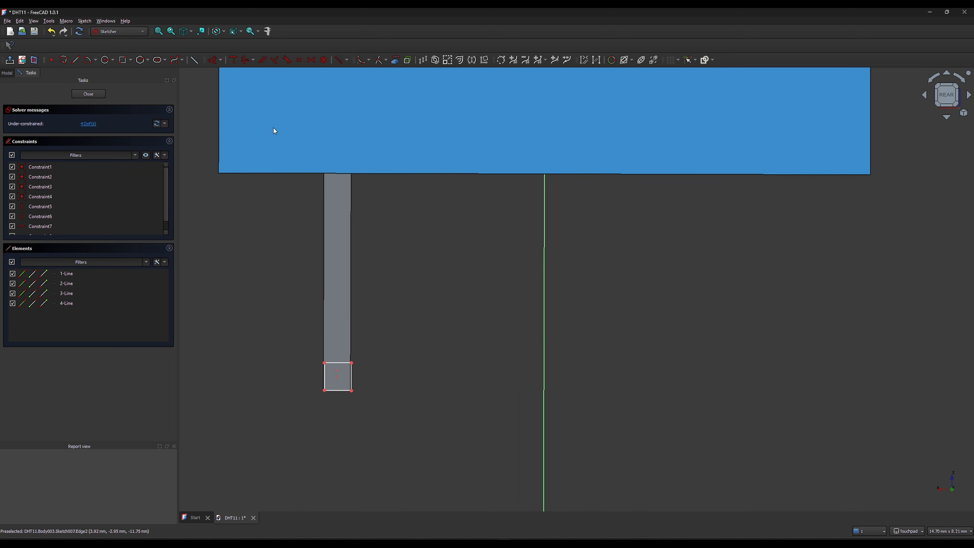
pyautogui.scroll(1, 274, 128)
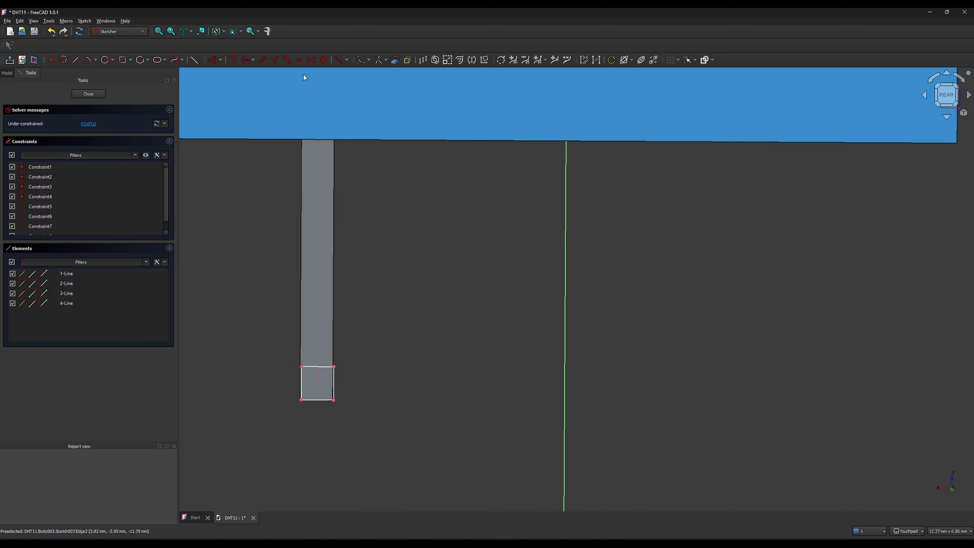
pyautogui.click(299, 60)
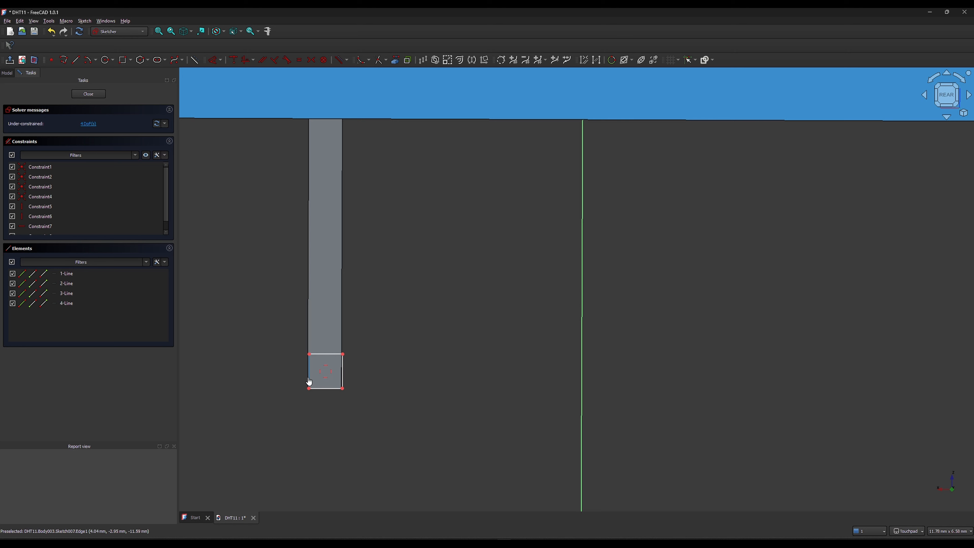
pyautogui.click(325, 356)
# Dimension the vertical distance from the small square's lower-left corner to the sketch's horizontal axis
pyautogui.click(214, 60)
pyautogui.click(310, 389)
pyautogui.scroll(-1, 266, 341)
pyautogui.scroll(-3, 267, 341)
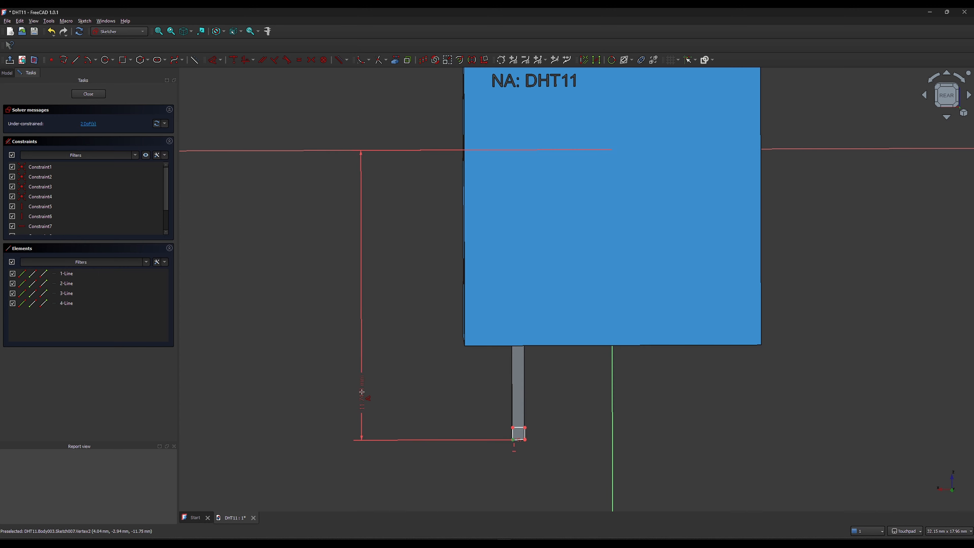
pyautogui.scroll(1, 361, 385)
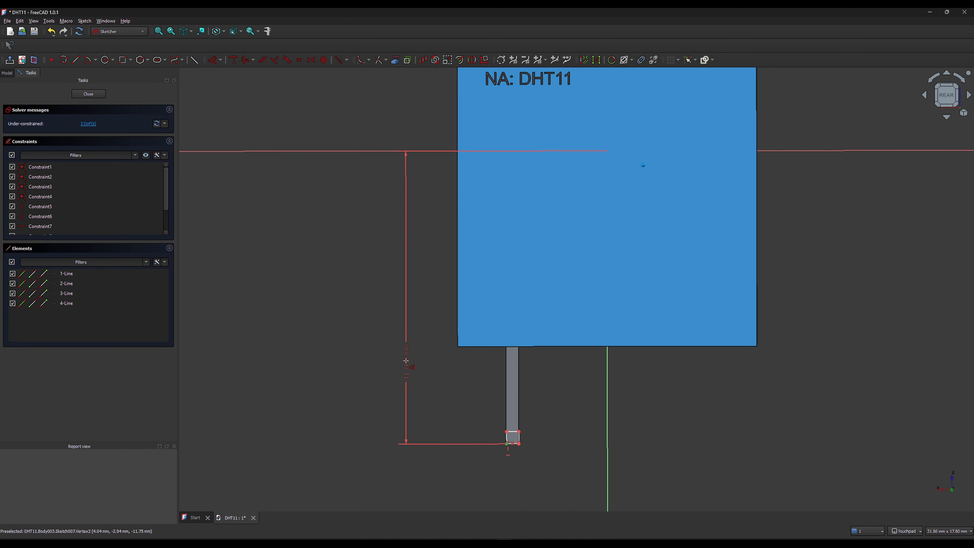
pyautogui.click(409, 356)
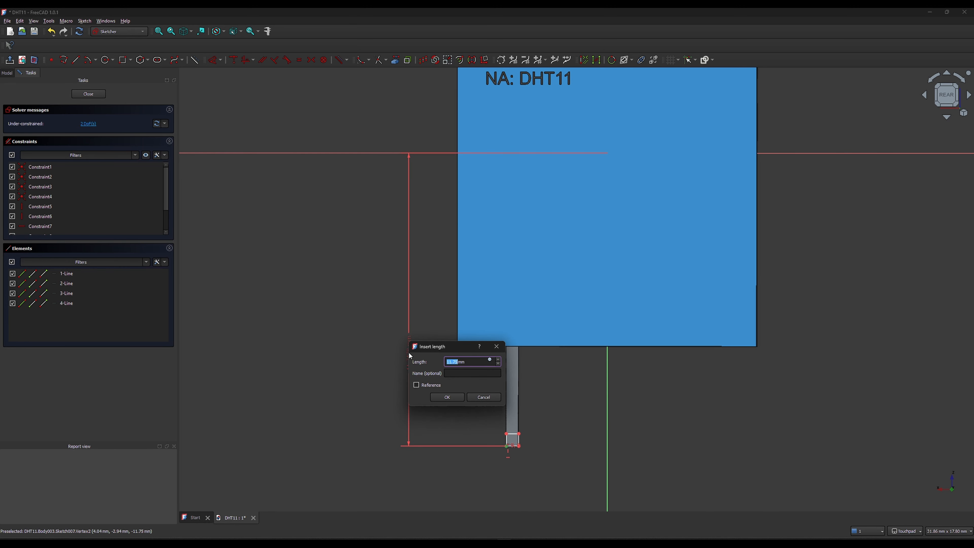
# Set the vertical distance to the expression VarSet.DeviceL/2+VarSet.DevicePinL/2
pyautogui.press('=')
pyautogui.write('var')
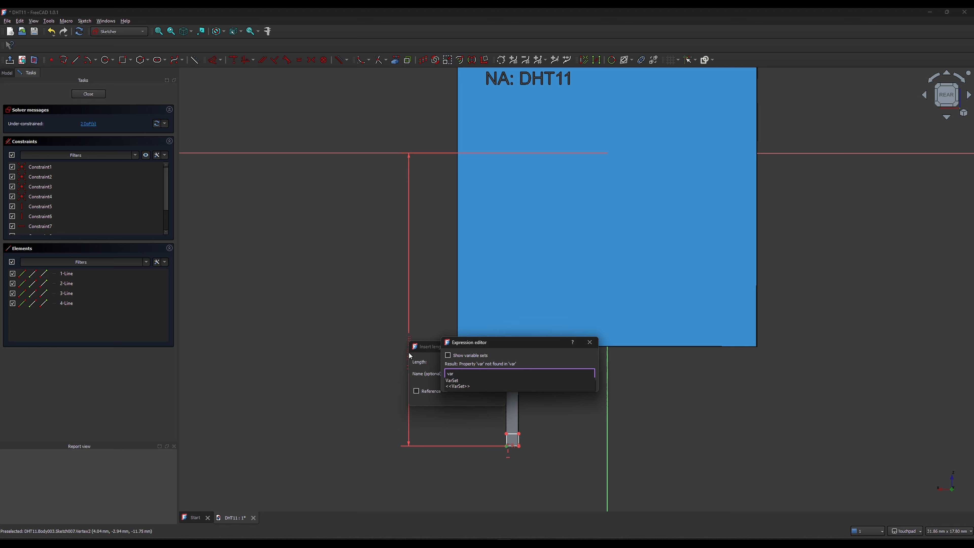
pyautogui.click(452, 381)
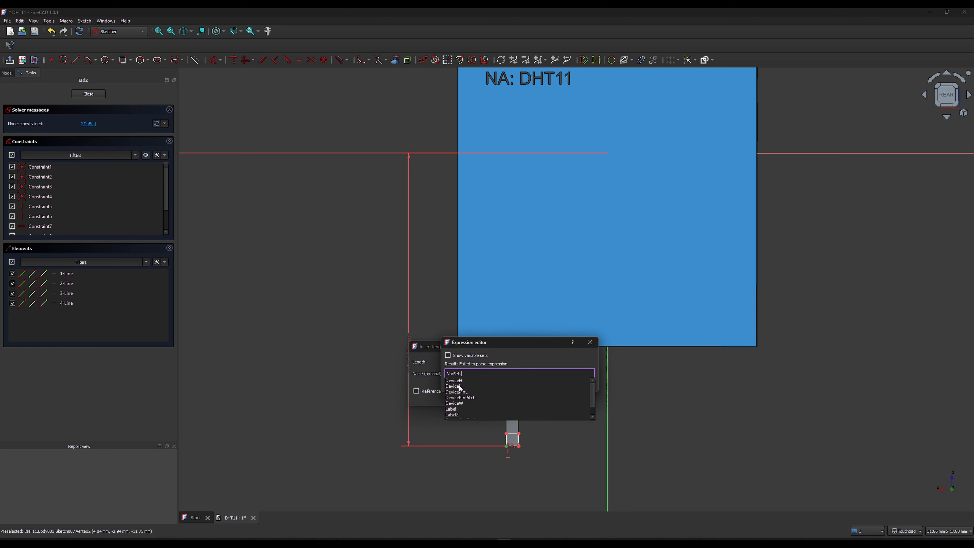
pyautogui.click(459, 386)
pyautogui.write('/2')
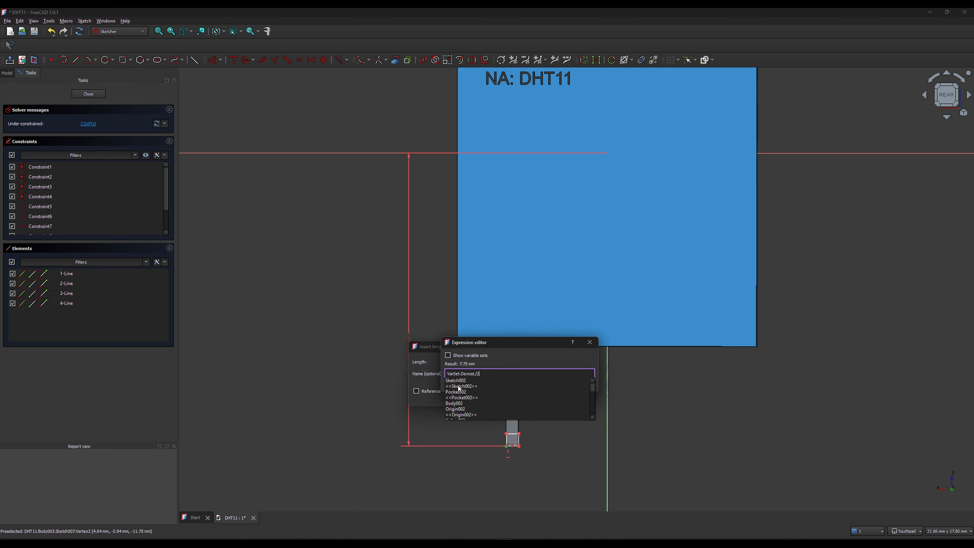
pyautogui.write('+')
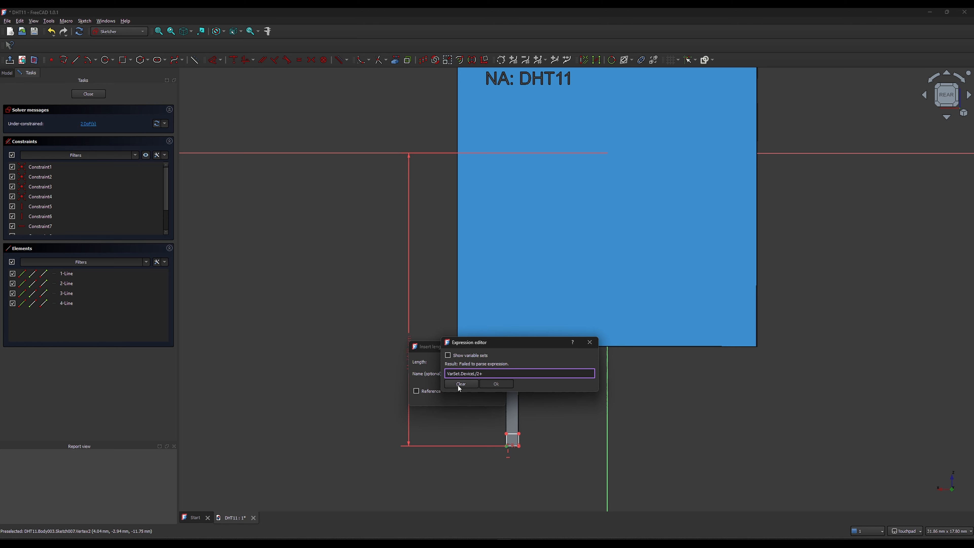
pyautogui.write('var')
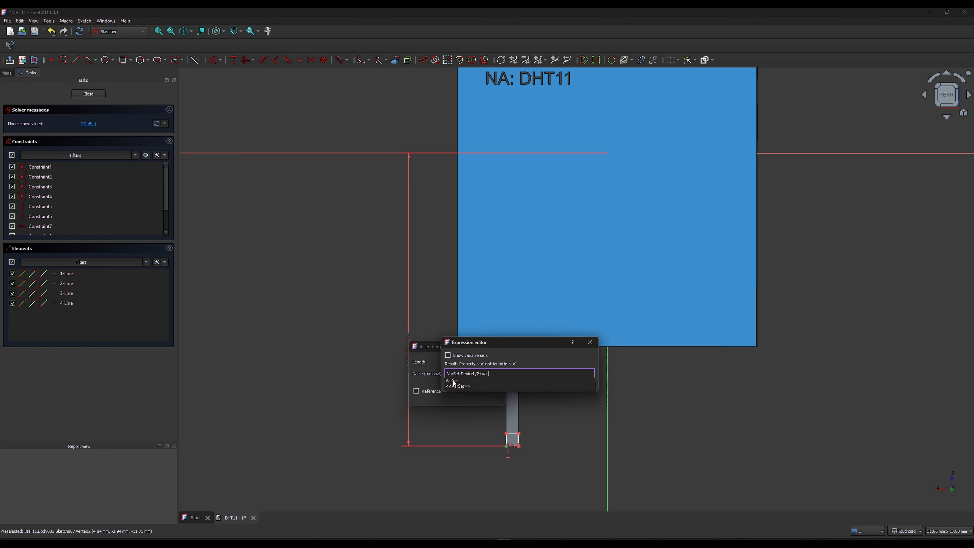
pyautogui.click(453, 383)
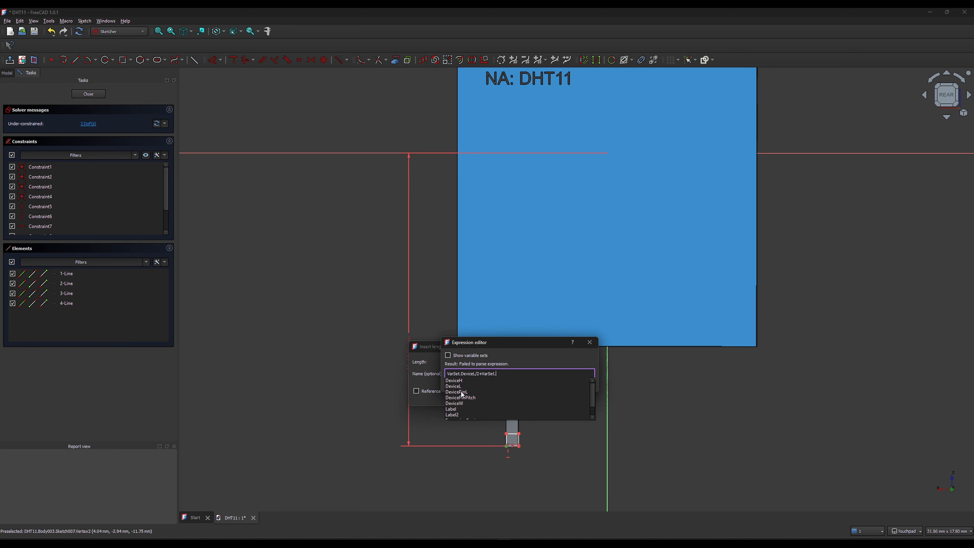
pyautogui.click(461, 392)
pyautogui.write('/2')
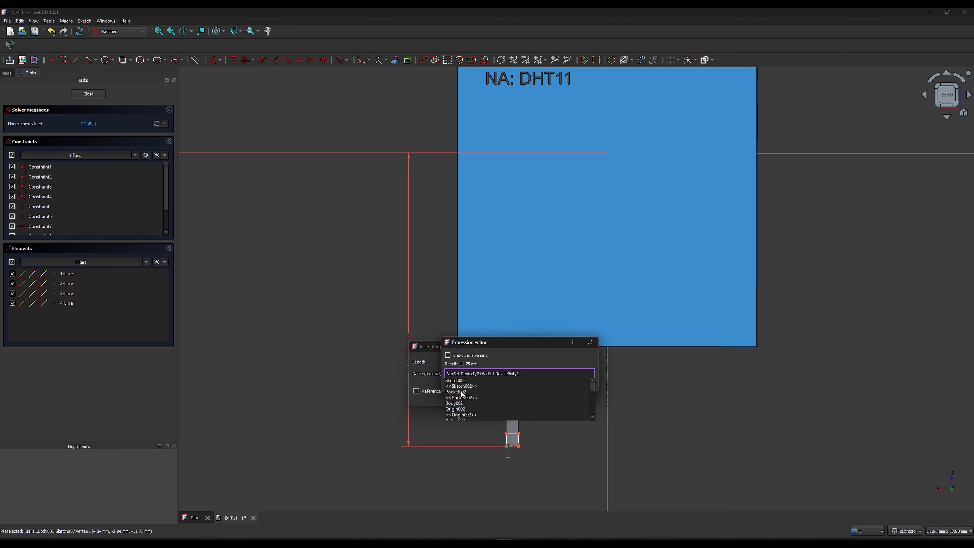
pyautogui.press('Escape')
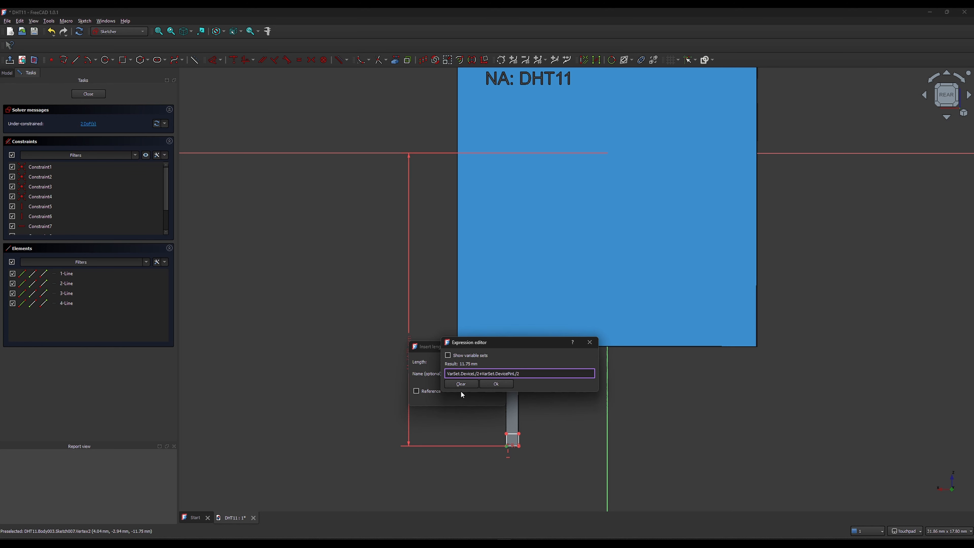
pyautogui.click(496, 384)
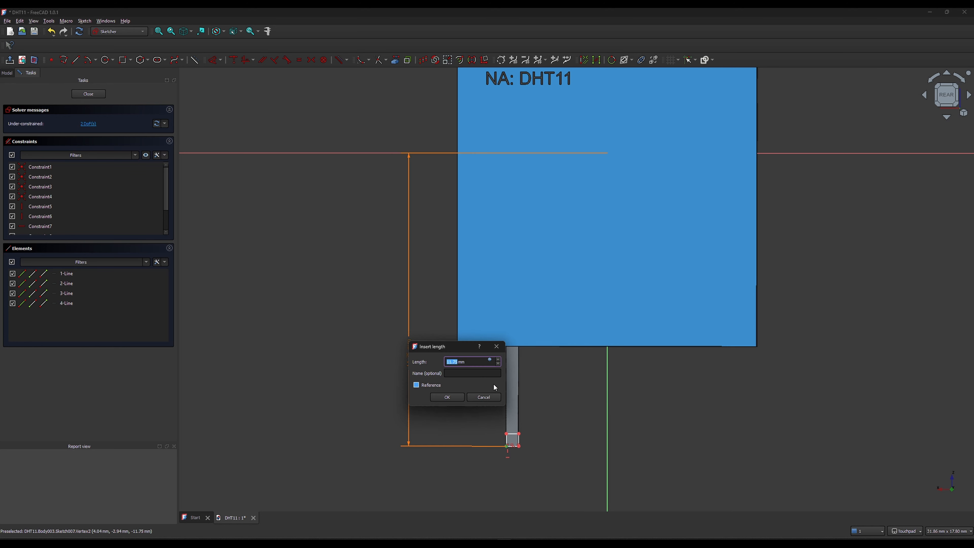
pyautogui.click(443, 398)
# Dimension the horizontal distance from the square's lower-left corner to the sketch's vertical axis
pyautogui.scroll(8, 514, 459)
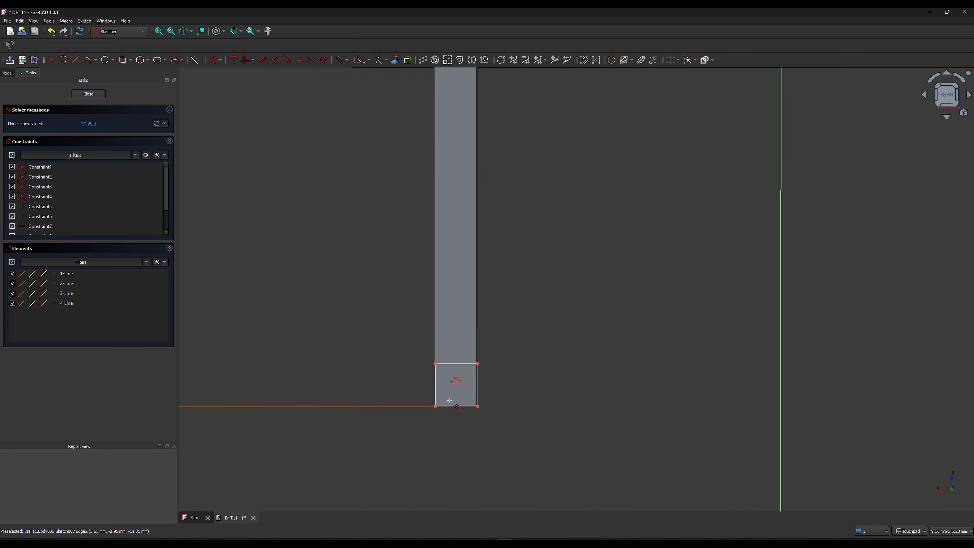
pyautogui.scroll(-5, 454, 429)
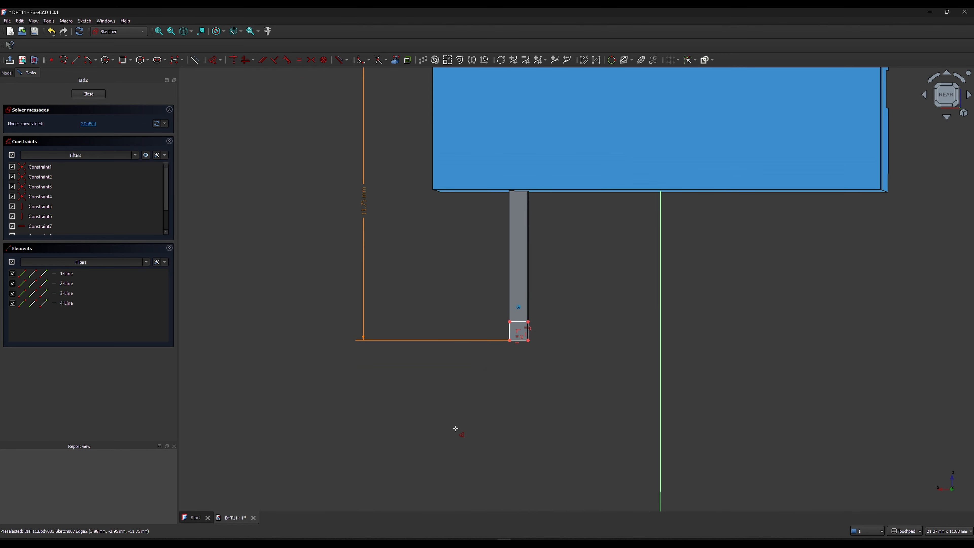
pyautogui.scroll(3, 455, 429)
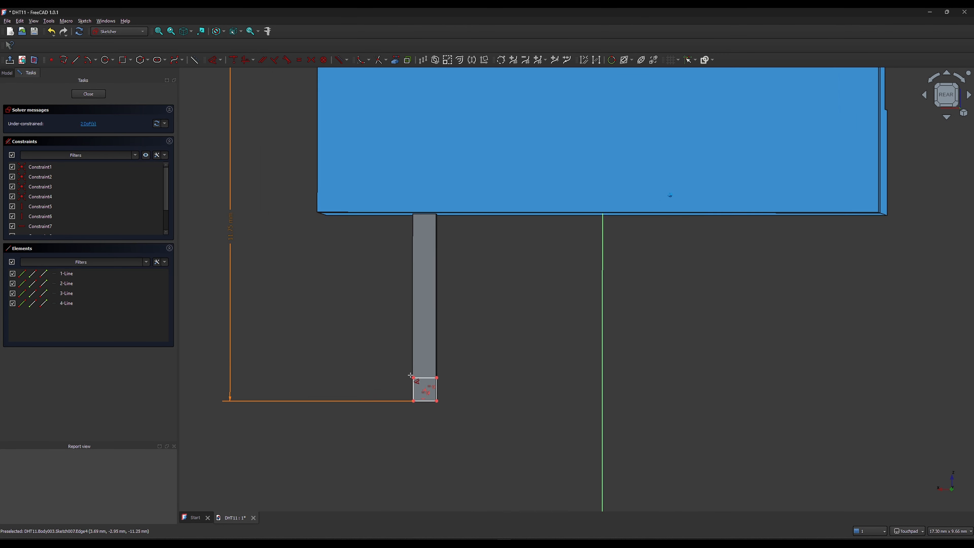
pyautogui.scroll(1, 410, 375)
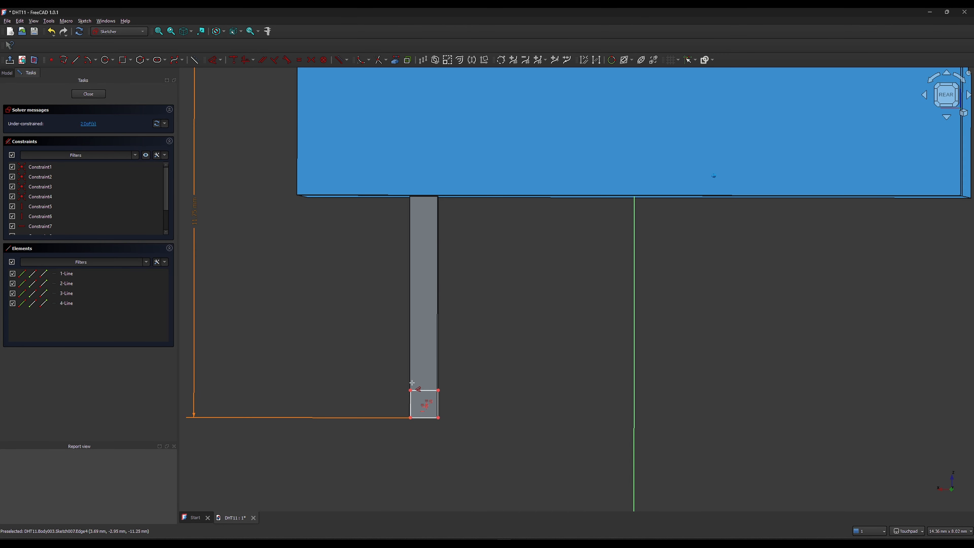
pyautogui.click(410, 418)
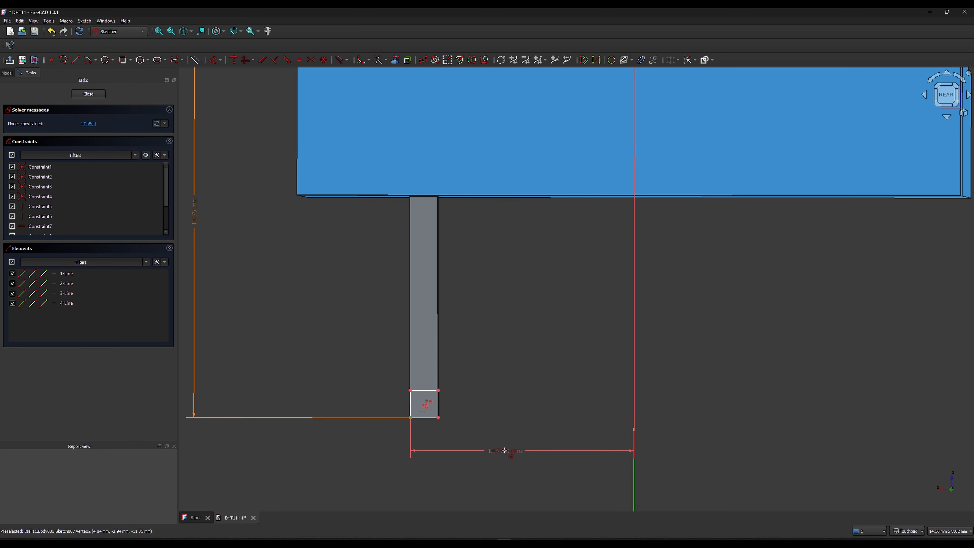
pyautogui.scroll(-1, 505, 450)
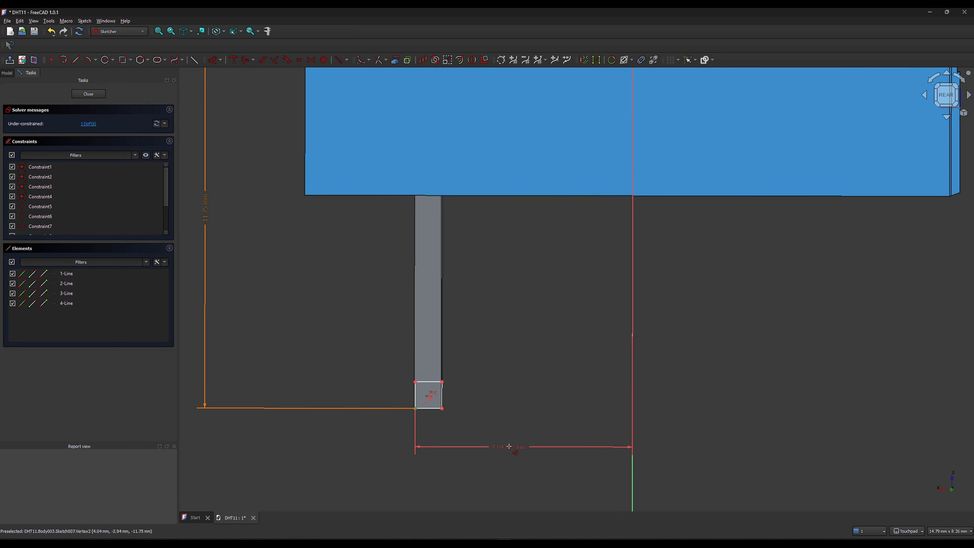
pyautogui.moveTo(510, 441); pyautogui.dragTo(509, 437, button='middle')
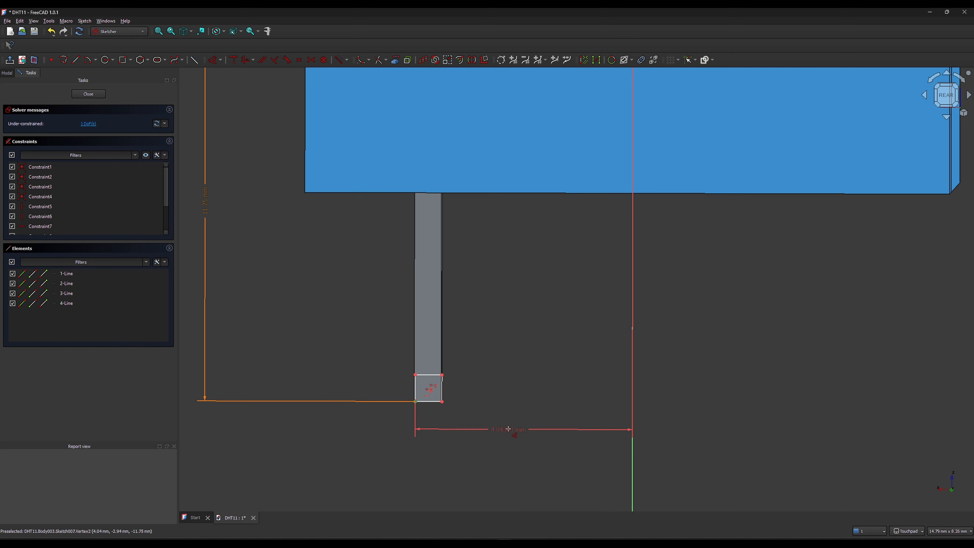
pyautogui.click(509, 427)
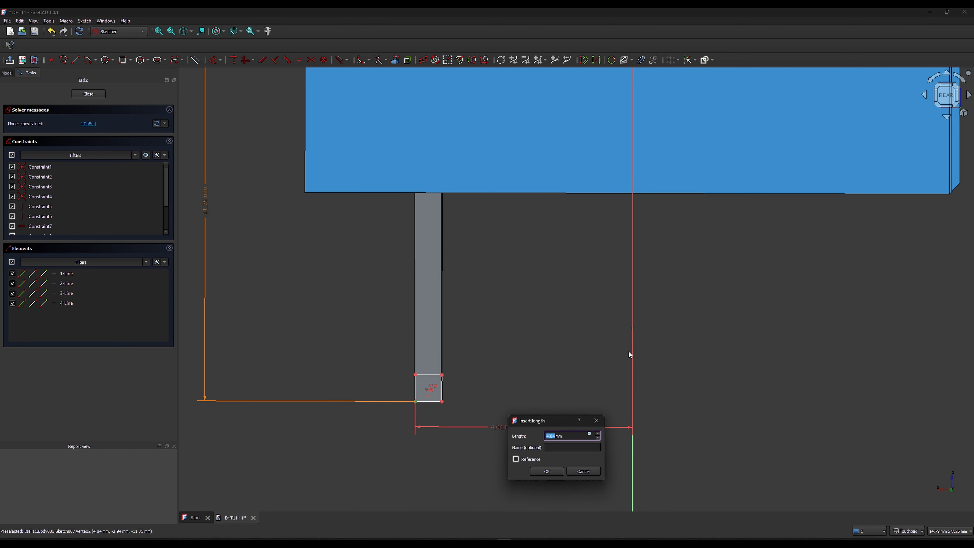
# Set the horizontal distance to the expression VarSet.DevicePinPitch/2+VarSet.DevicePinPitch
pyautogui.press('=')
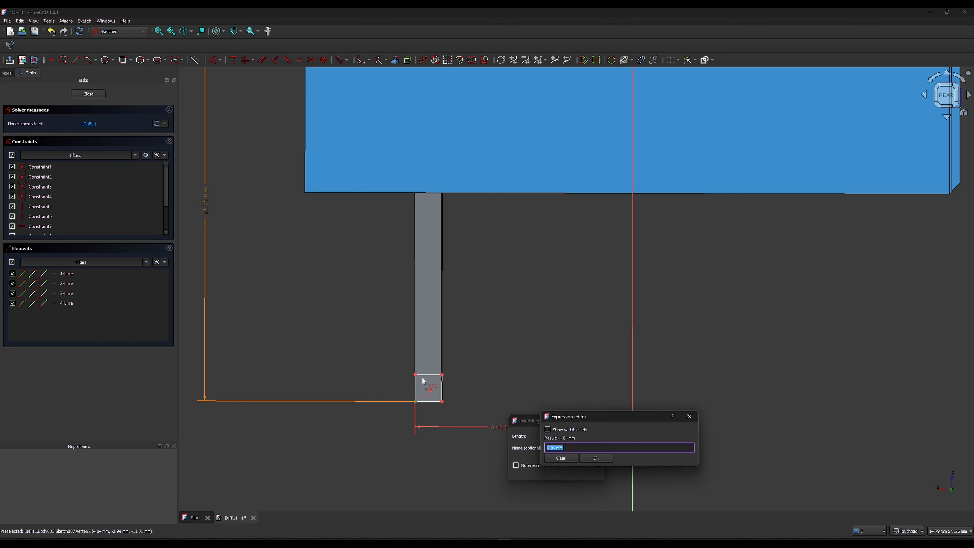
pyautogui.write('var')
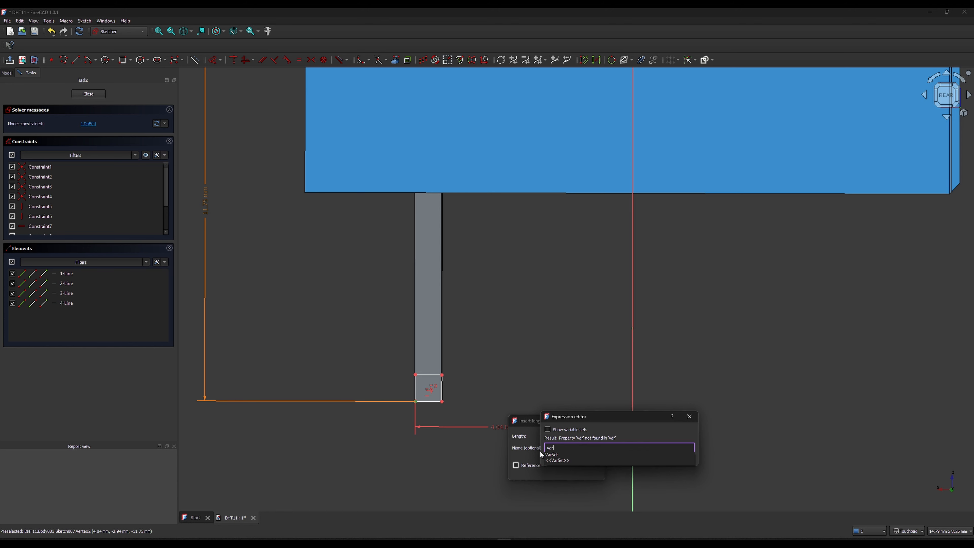
pyautogui.click(551, 456)
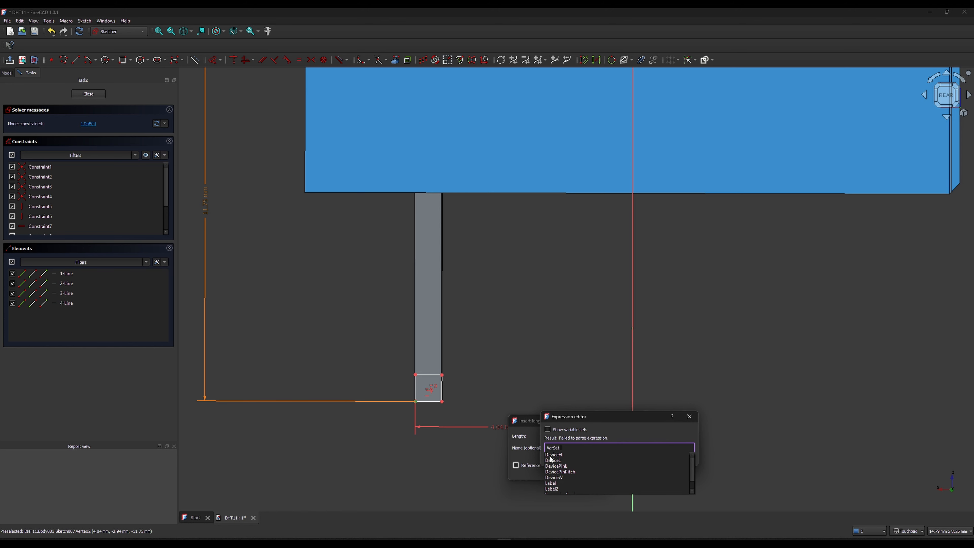
pyautogui.click(565, 474)
pyautogui.write('/2')
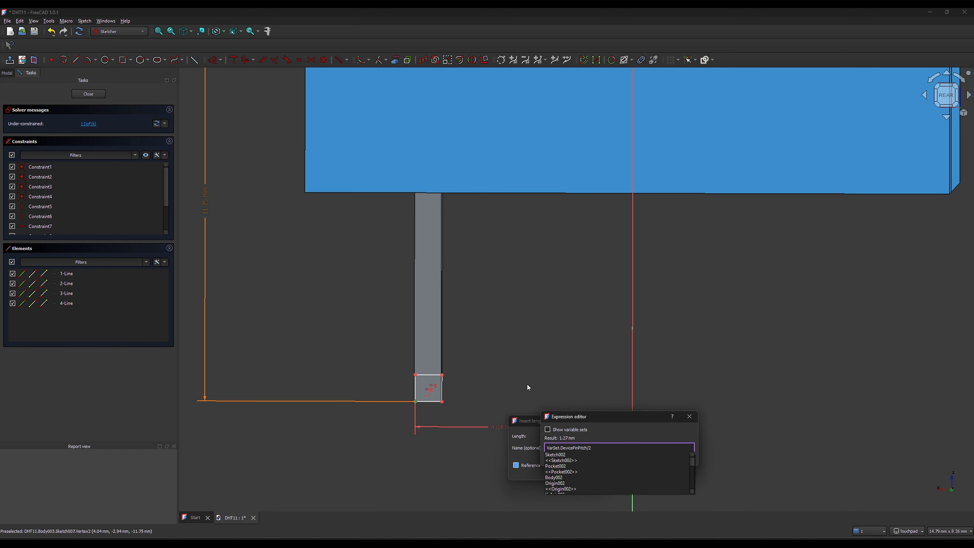
pyautogui.write('+')
pyautogui.write('var')
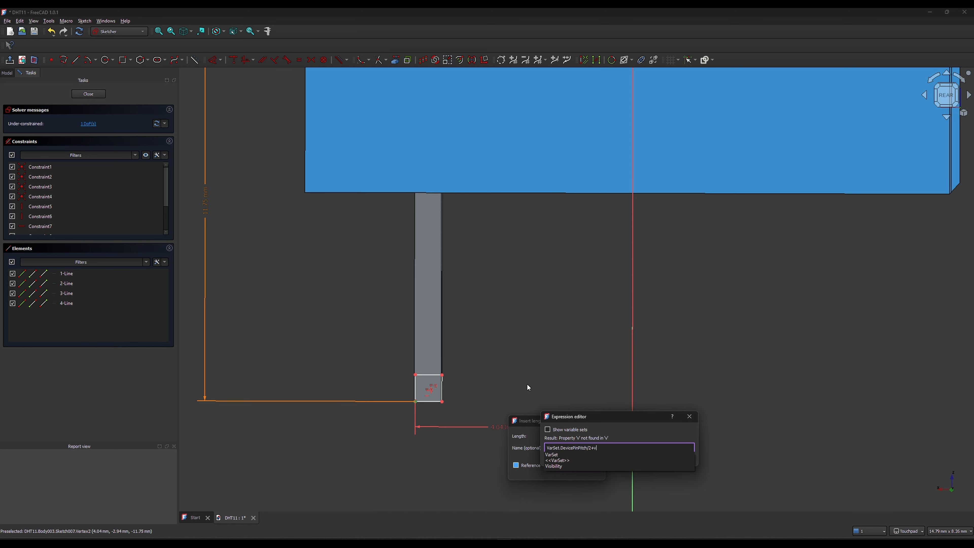
pyautogui.click(552, 456)
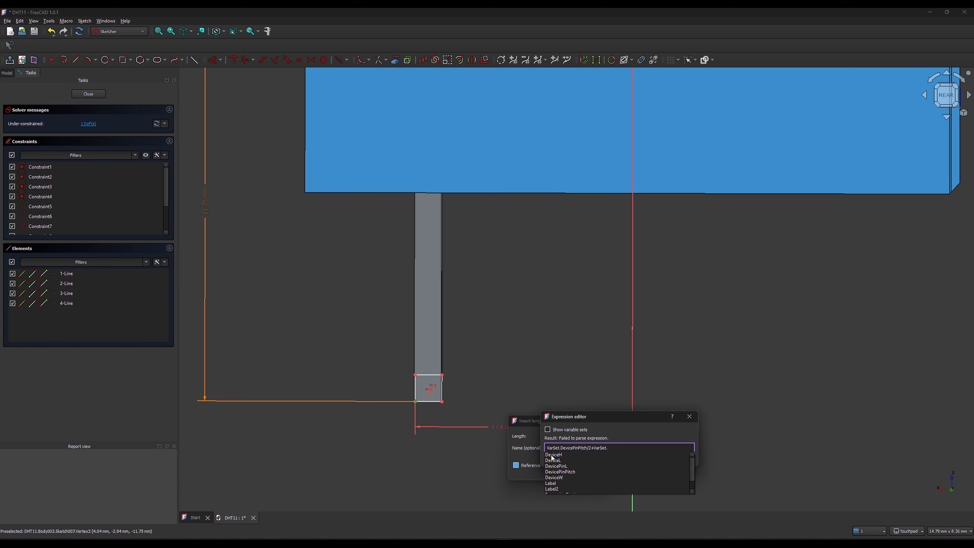
pyautogui.click(558, 474)
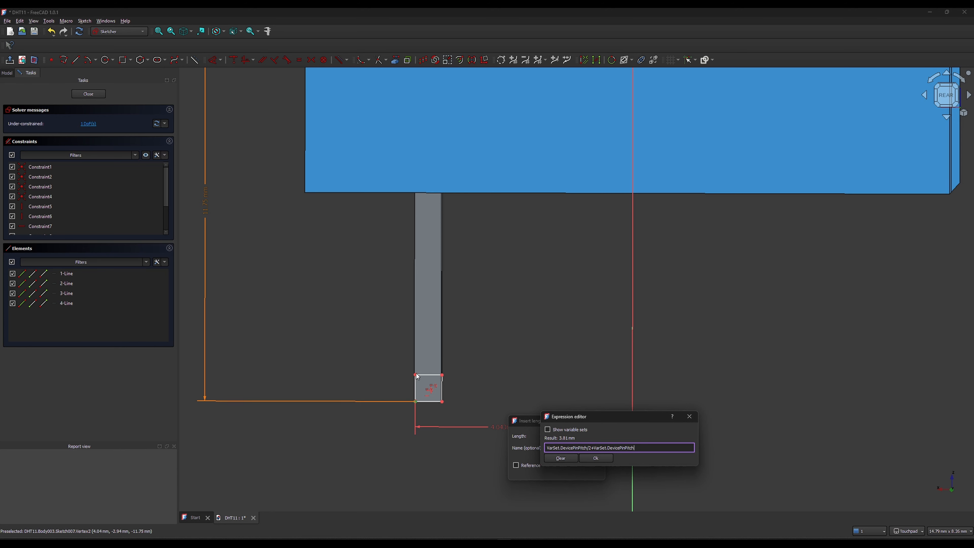
pyautogui.click(596, 458)
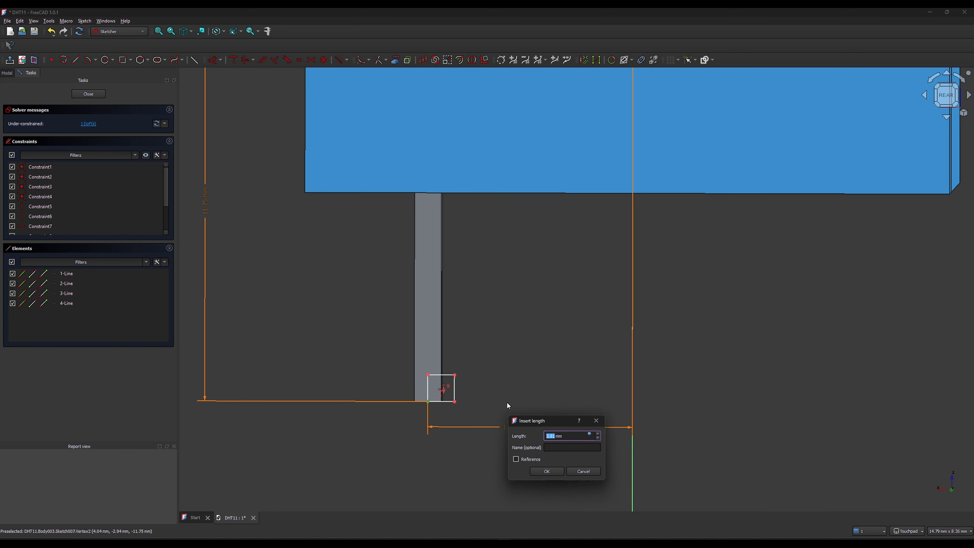
# Extend the square's horizontal distance expression to VarSet.DevicePinPitch / 2 + VarSet.DevicePinPitch+0.5mm/2
pyautogui.scroll(3, 430, 375)
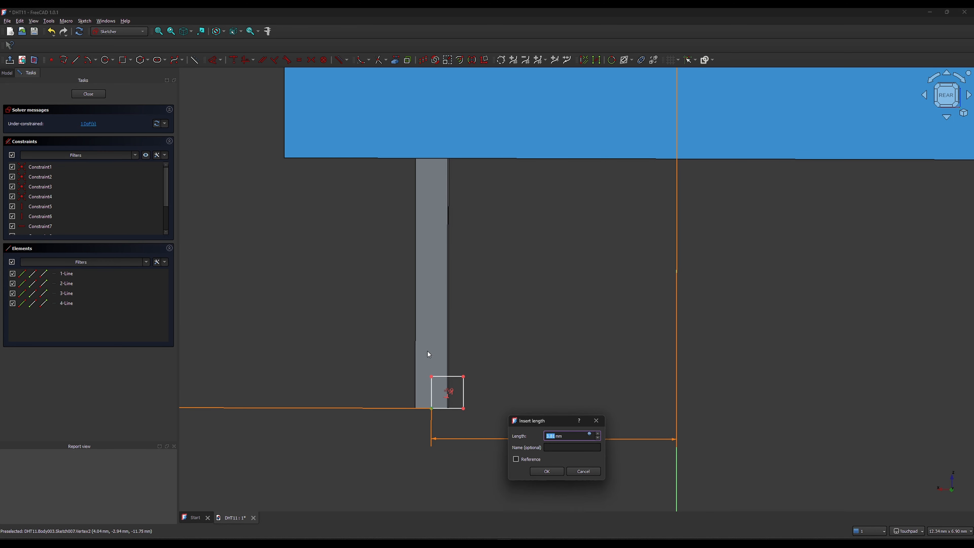
pyautogui.click(589, 436)
pyautogui.click(651, 451)
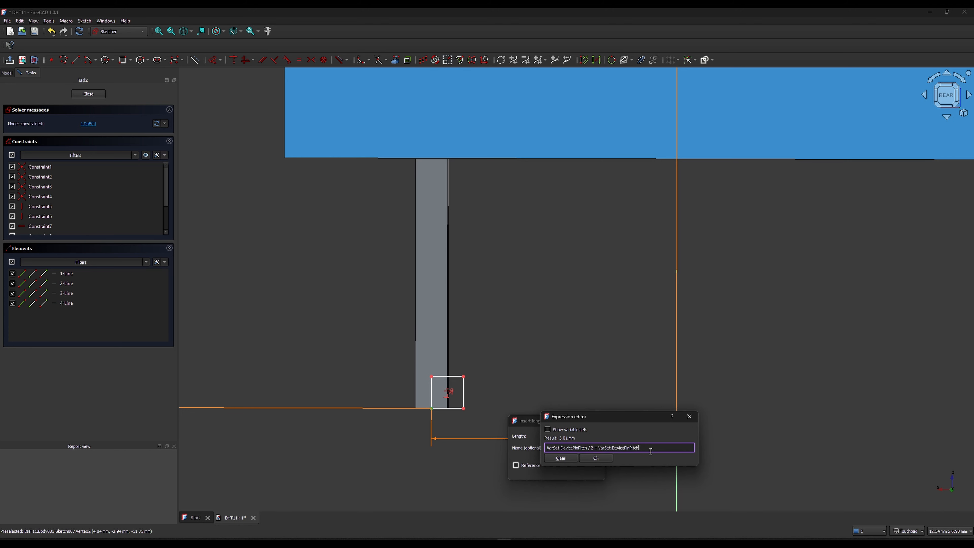
pyautogui.write('+0.5mm')
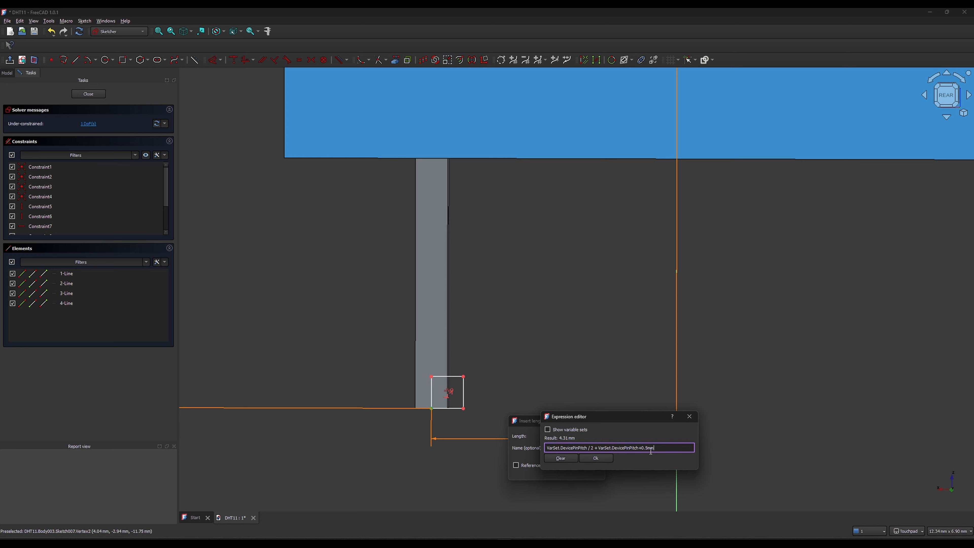
pyautogui.write('/2')
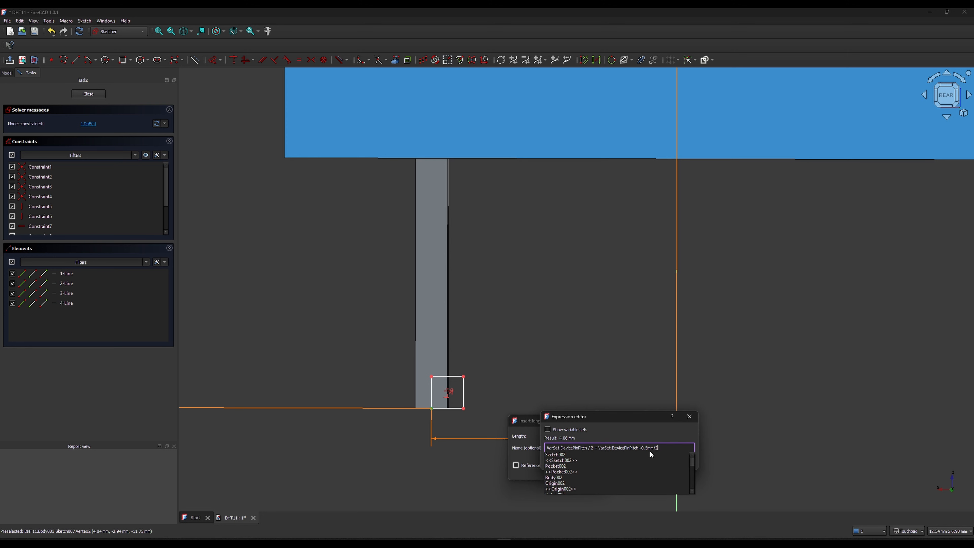
pyautogui.press('Escape')
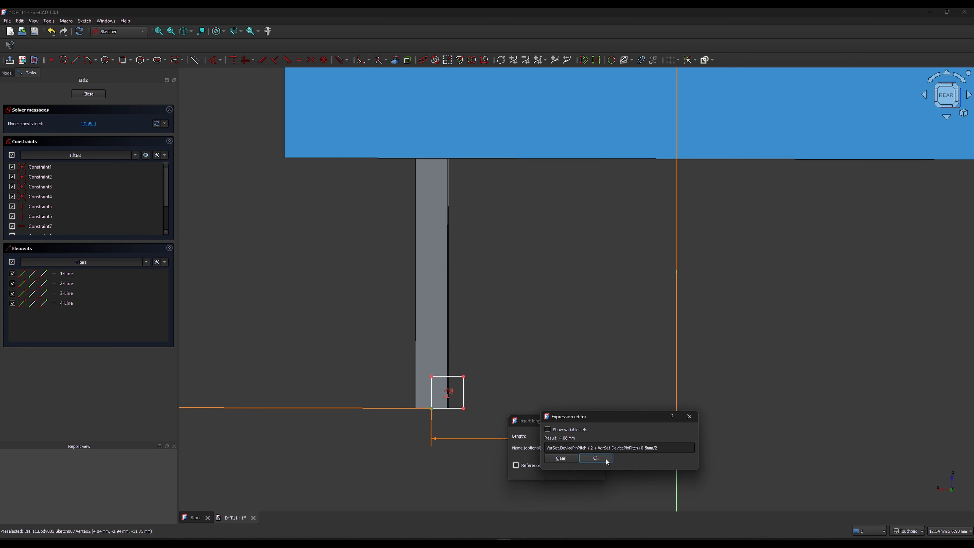
pyautogui.press('Return')
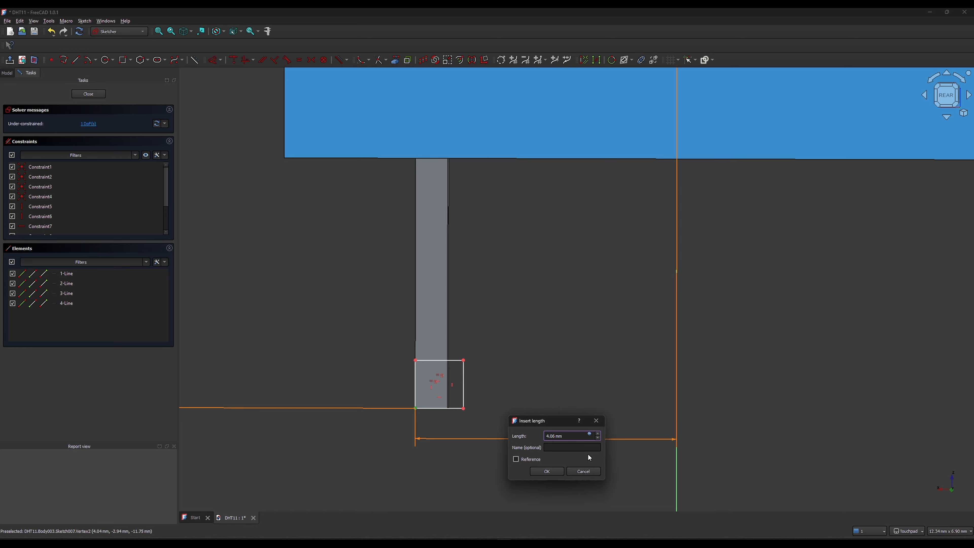
pyautogui.scroll(3, 408, 404)
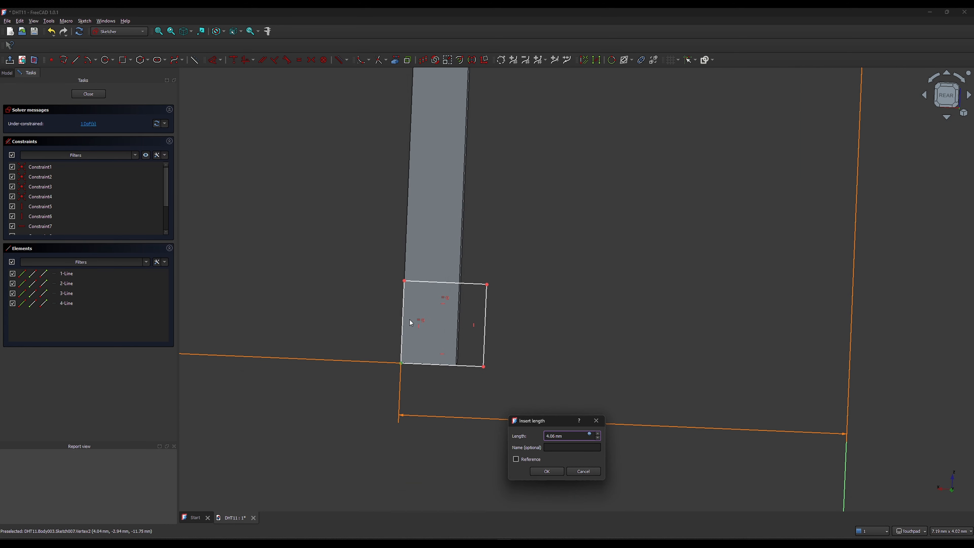
pyautogui.scroll(-3, 476, 435)
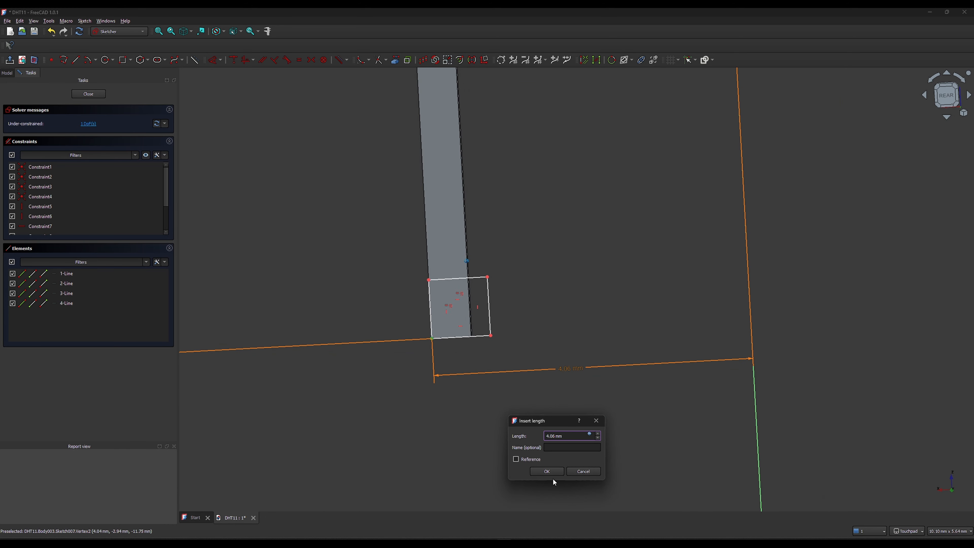
pyautogui.click(547, 471)
pyautogui.scroll(3, 598, 269)
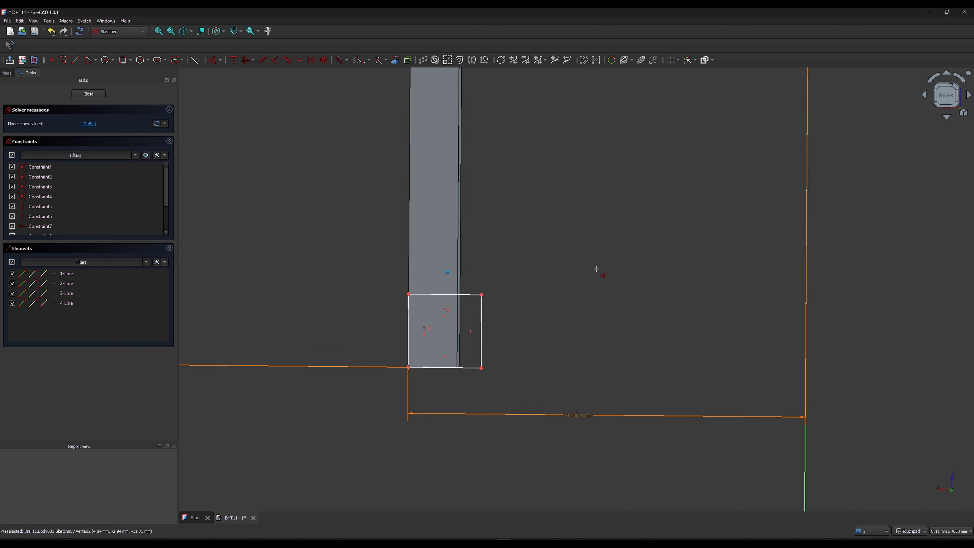
pyautogui.scroll(2, 537, 345)
pyautogui.scroll(1, 518, 360)
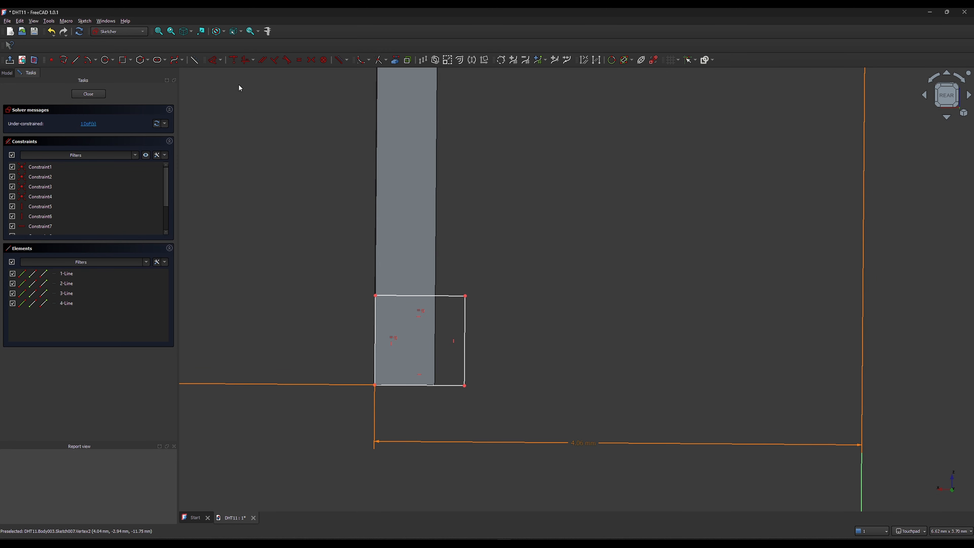
pyautogui.click(216, 61)
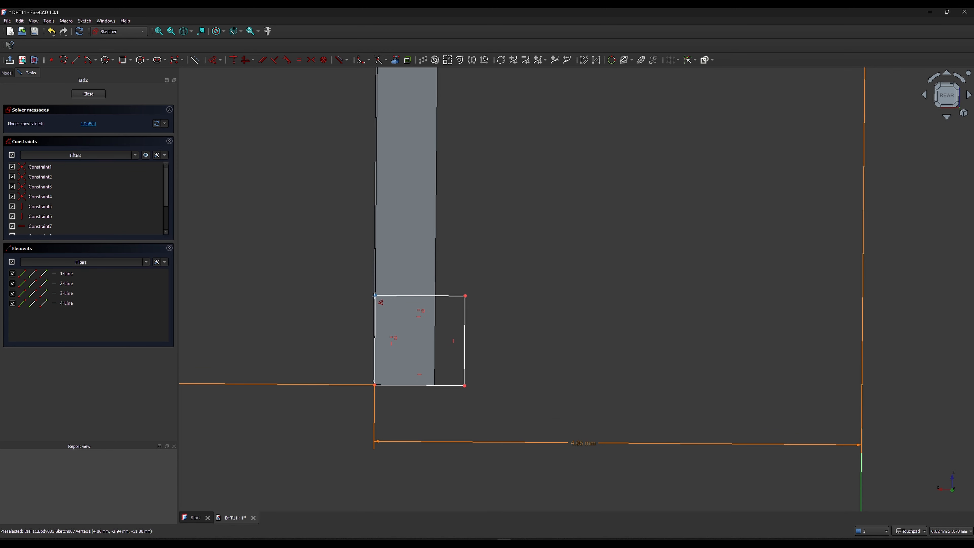
pyautogui.click(375, 296)
pyautogui.click(466, 295)
pyautogui.click(471, 286)
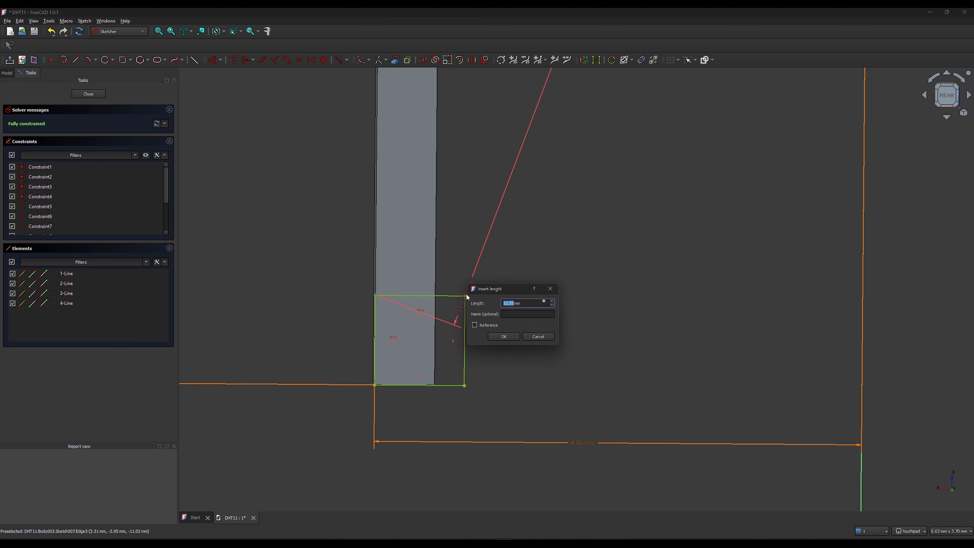
pyautogui.click(541, 338)
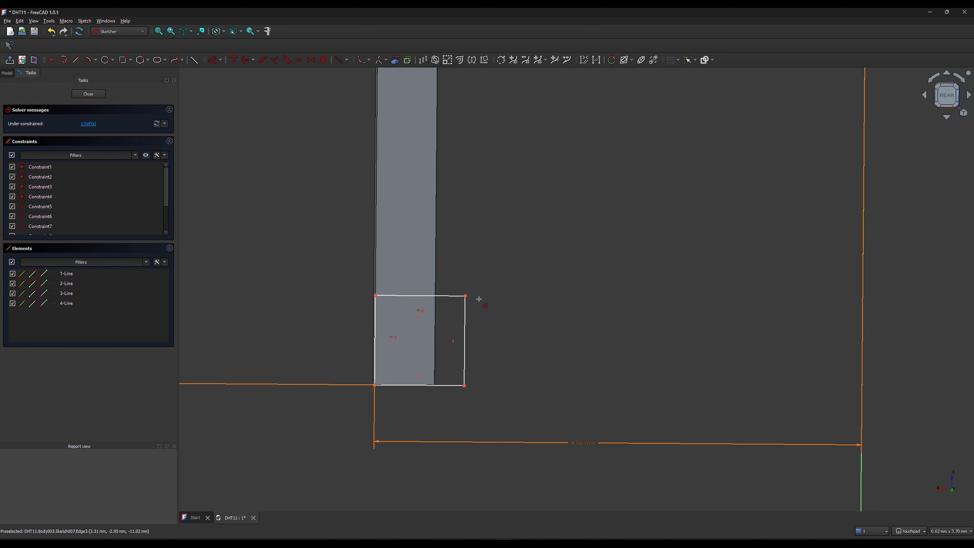
# Dimension the square's width between its two upper corners and set it to 0.5 mm
pyautogui.click(465, 296)
pyautogui.click(376, 294)
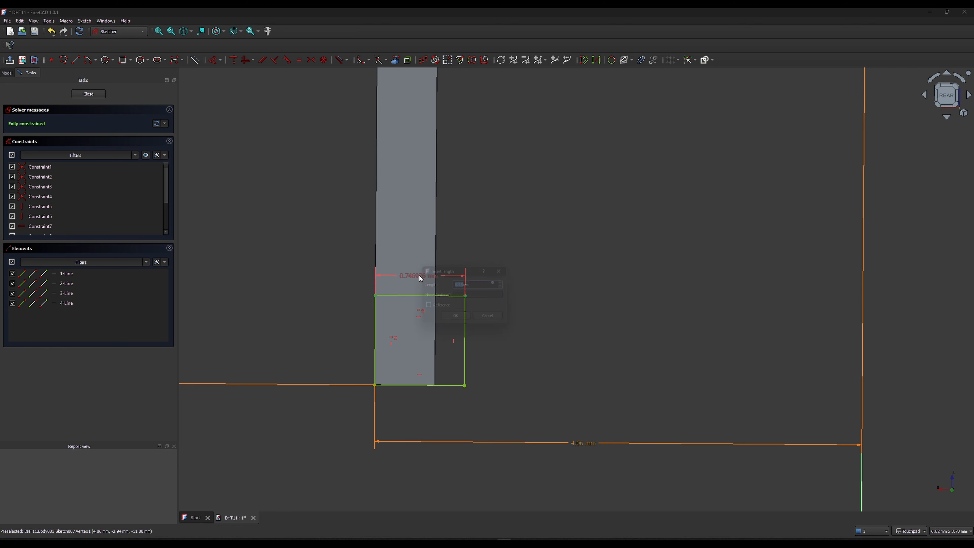
pyautogui.click(419, 276)
pyautogui.write('0.5')
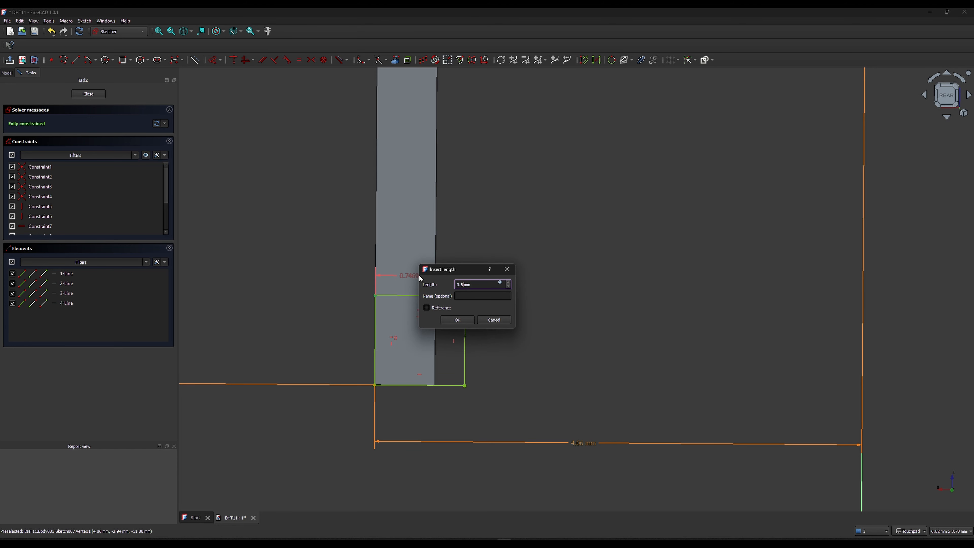
pyautogui.press('Return')
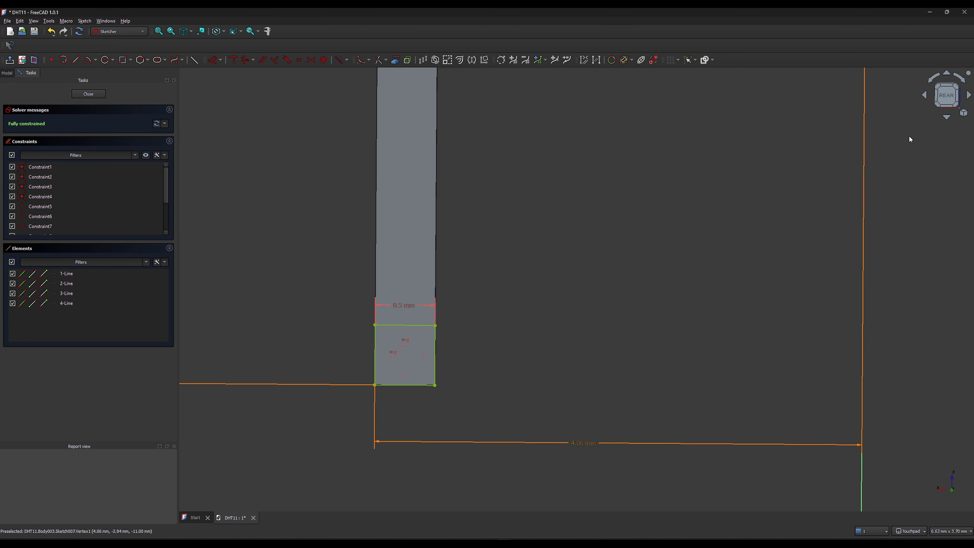
# Finish and close the sketch of the 0.5 mm square at the pin's end
pyautogui.scroll(-5, 451, 336)
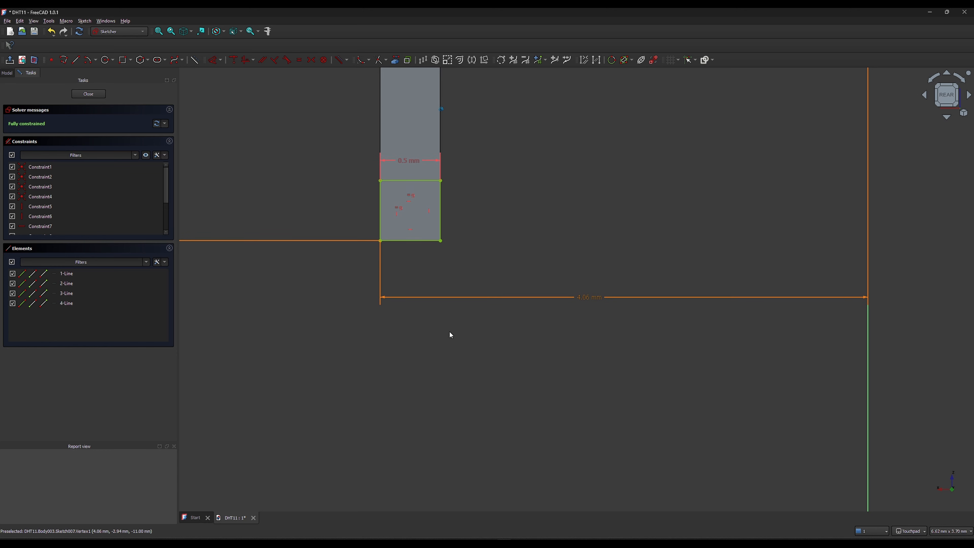
pyautogui.scroll(2, 451, 335)
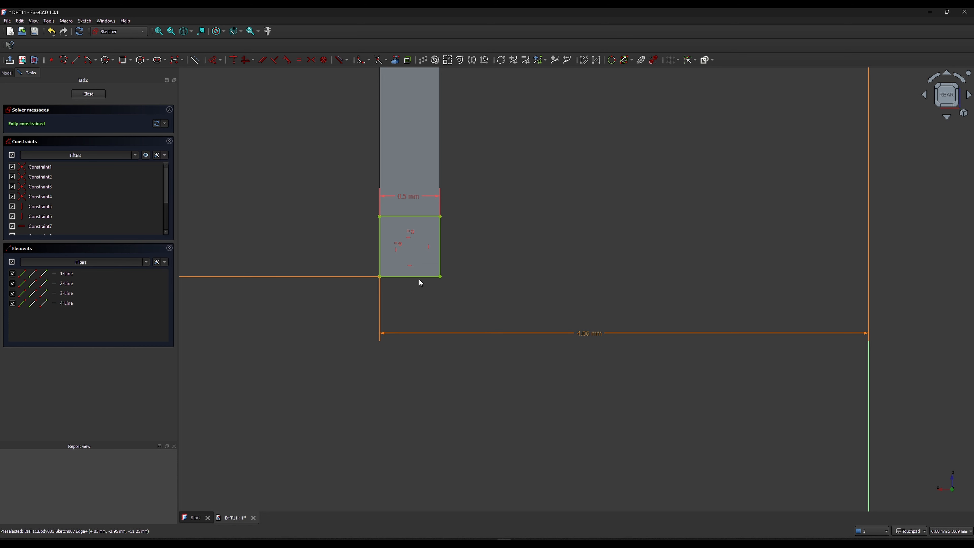
pyautogui.click(90, 95)
pyautogui.scroll(-1, 314, 303)
pyautogui.keyDown('shift'); pyautogui.moveTo(315, 301); pyautogui.dragTo(308, 265); pyautogui.keyUp('shift')
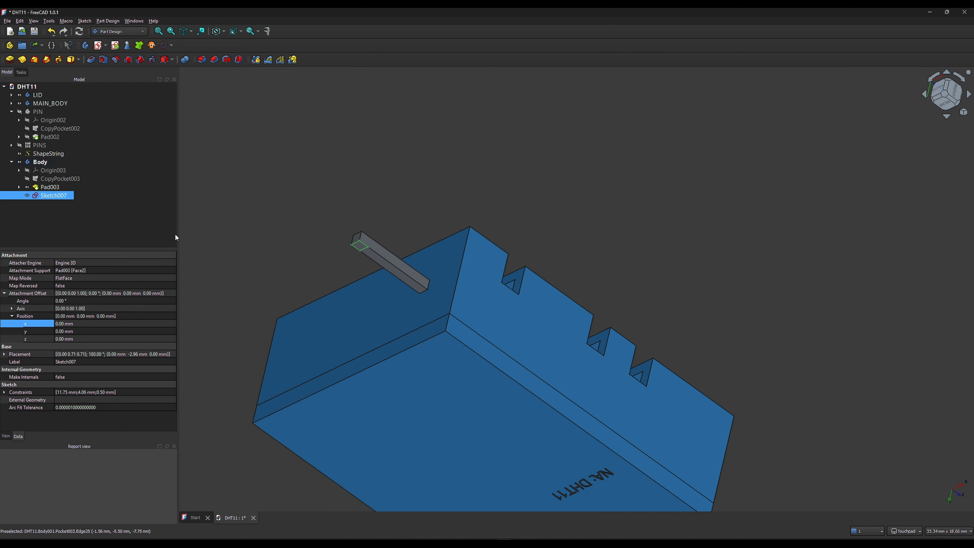
# Pad the square sketch with its length set to the expression VarSet.DevicePinL/2
pyautogui.click(10, 59)
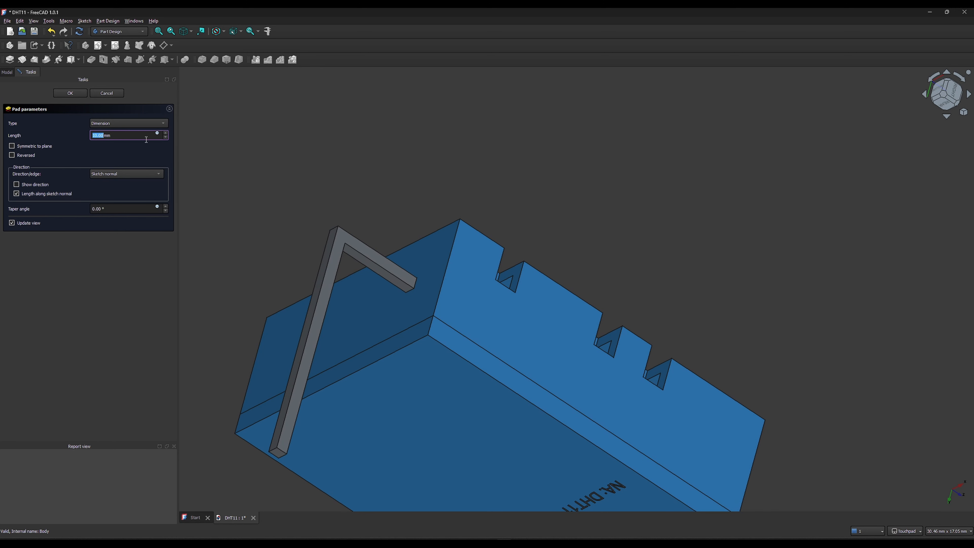
pyautogui.press('=')
pyautogui.write('var')
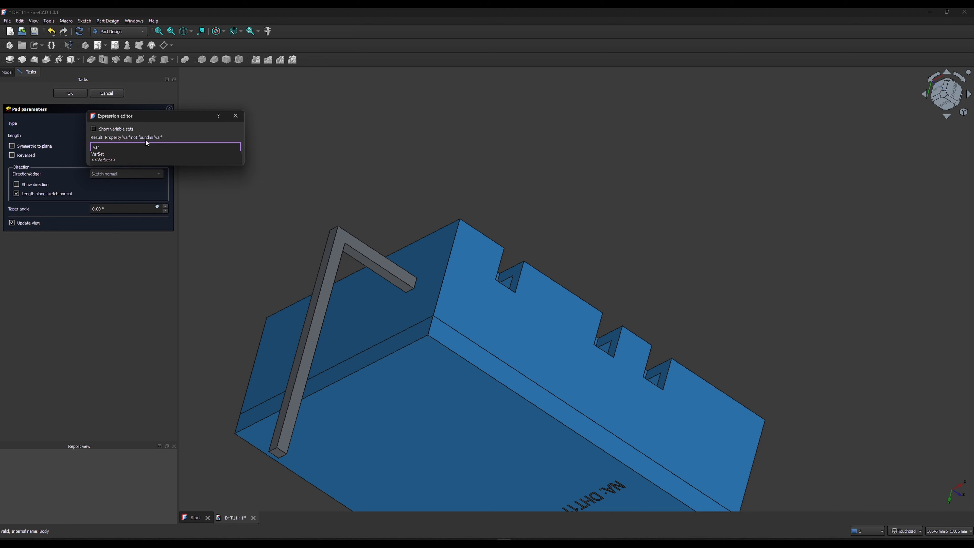
pyautogui.click(97, 154)
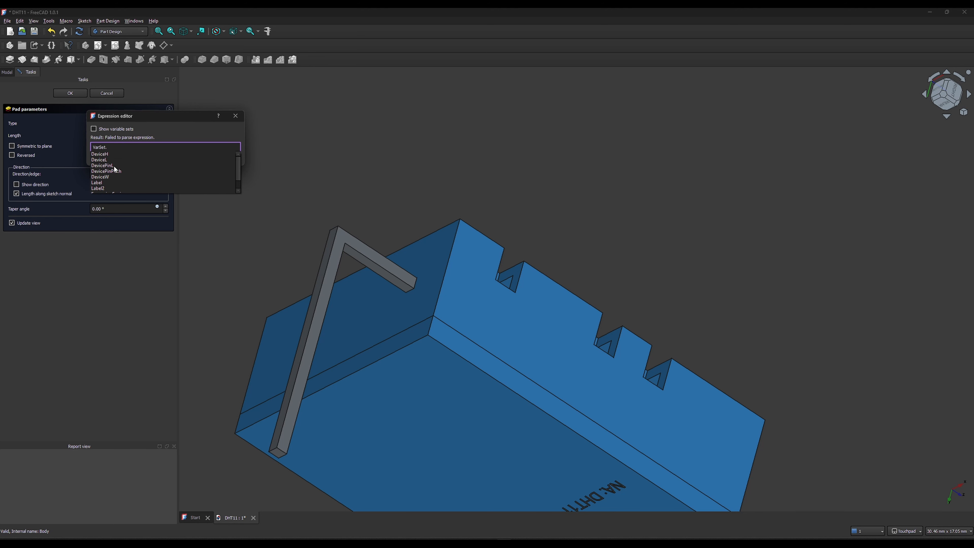
pyautogui.click(110, 166)
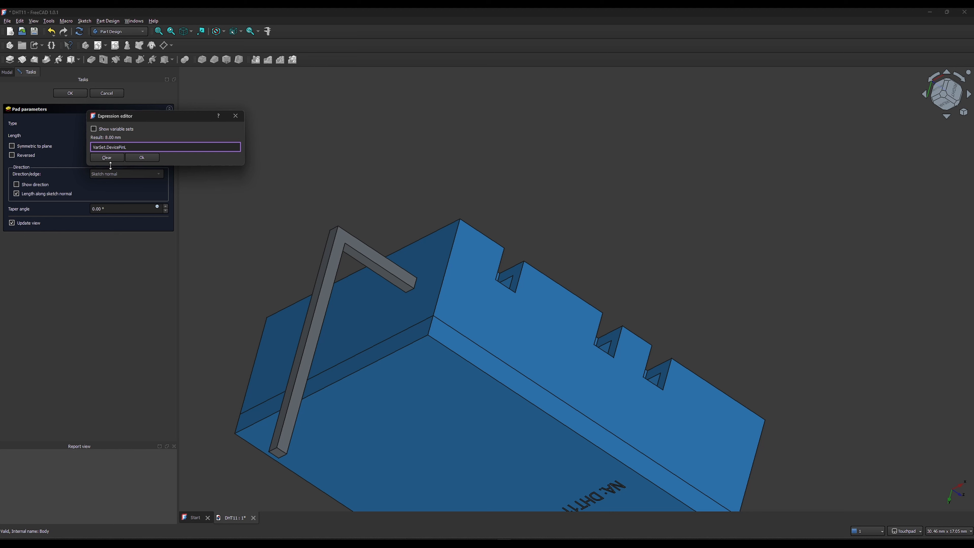
pyautogui.write('/2')
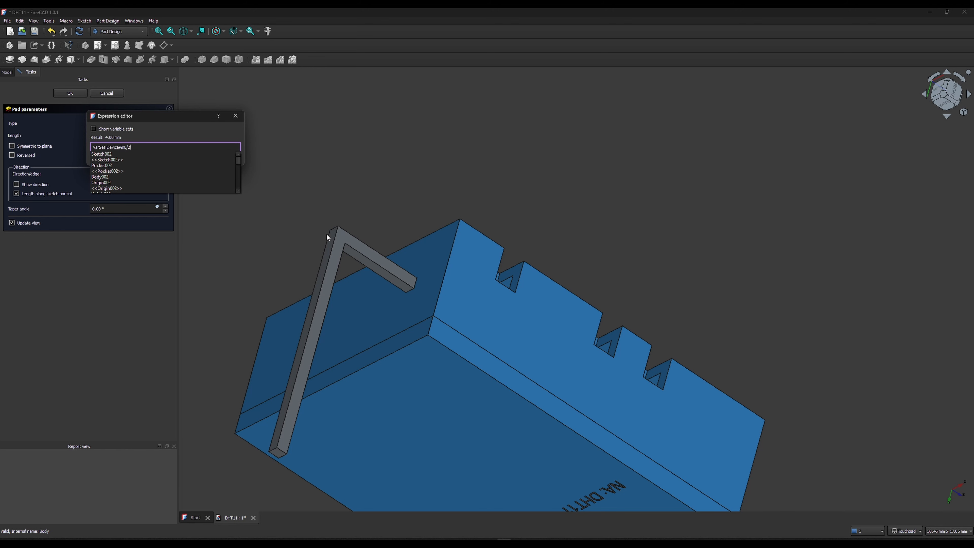
pyautogui.moveTo(347, 240); pyautogui.dragTo(334, 238, button='middle')
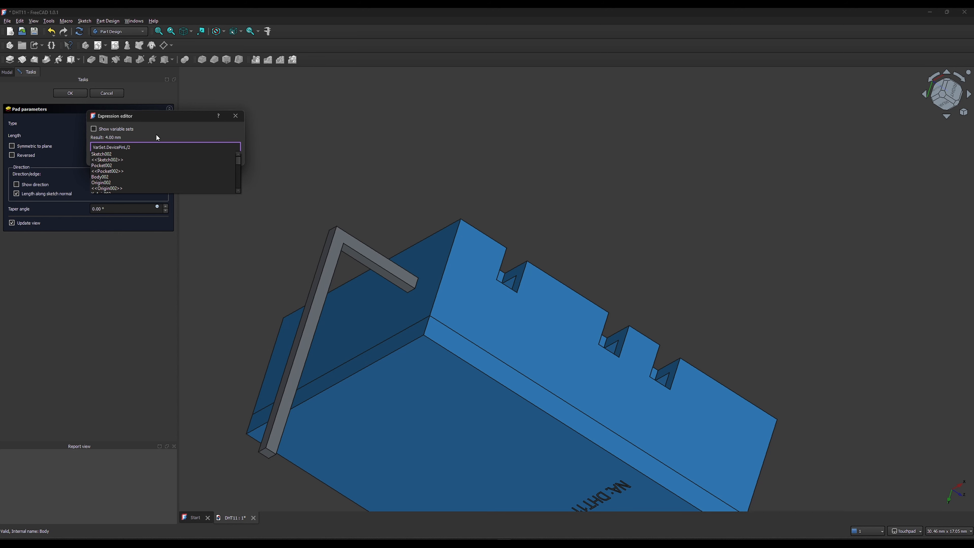
pyautogui.press('Escape')
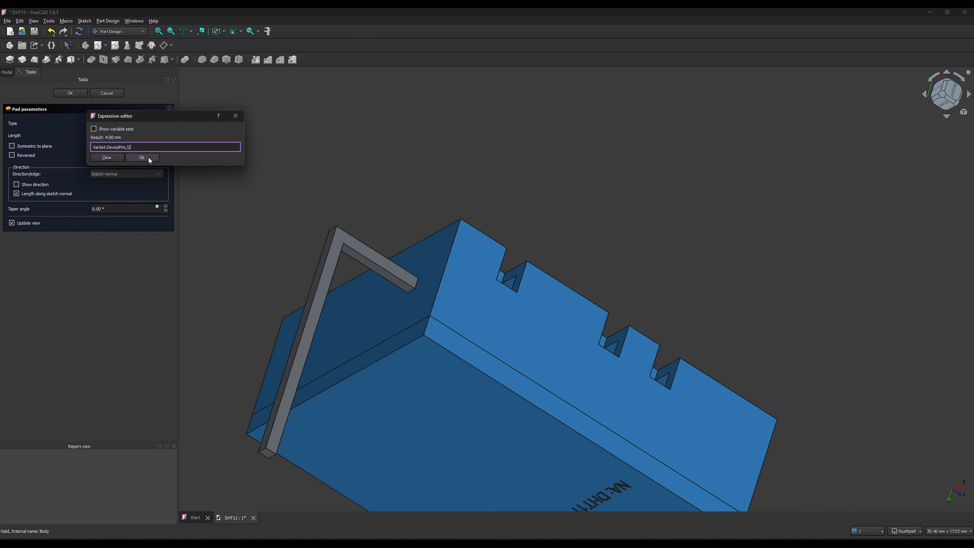
pyautogui.click(149, 156)
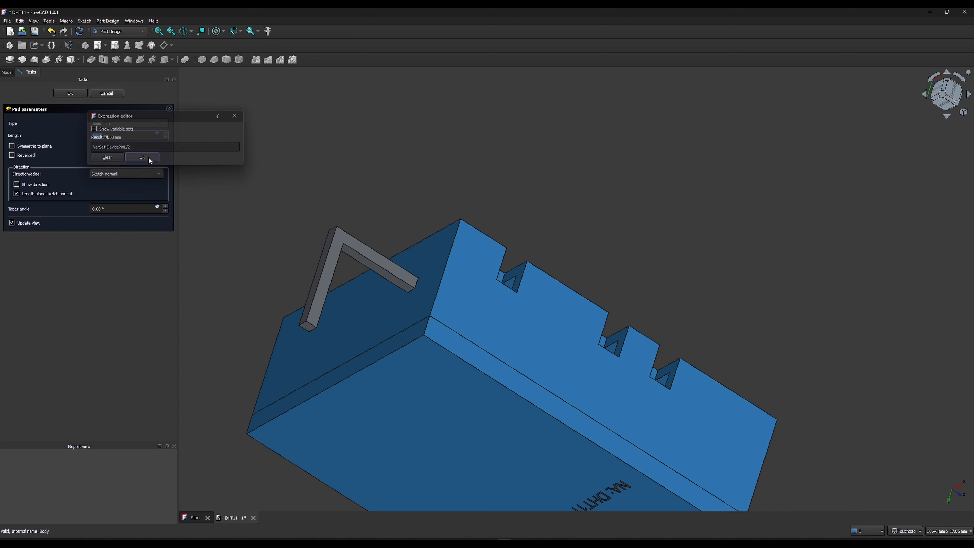
pyautogui.click(64, 94)
# Measure the length of the downward pin leg's outer edge and the area of the pin's L-shaped side face
pyautogui.moveTo(228, 238)
pyautogui.mouseDown(button='middle')
pyautogui.moveTo(238, 259)
pyautogui.moveTo(318, 279)
pyautogui.moveTo(287, 273)
pyautogui.moveTo(308, 281)
pyautogui.moveTo(280, 253)
pyautogui.mouseUp(button='middle')
pyautogui.scroll(1, 287, 274)
pyautogui.scroll(2, 309, 282)
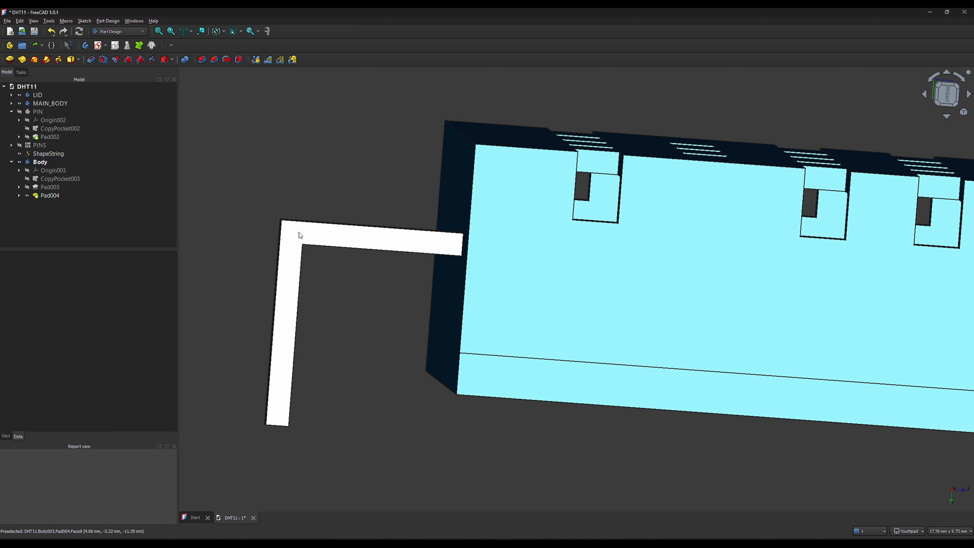
pyautogui.moveTo(288, 232)
pyautogui.mouseDown(button='middle')
pyautogui.moveTo(250, 231)
pyautogui.moveTo(229, 220)
pyautogui.moveTo(230, 207)
pyautogui.mouseUp(button='middle')
pyautogui.click(267, 32)
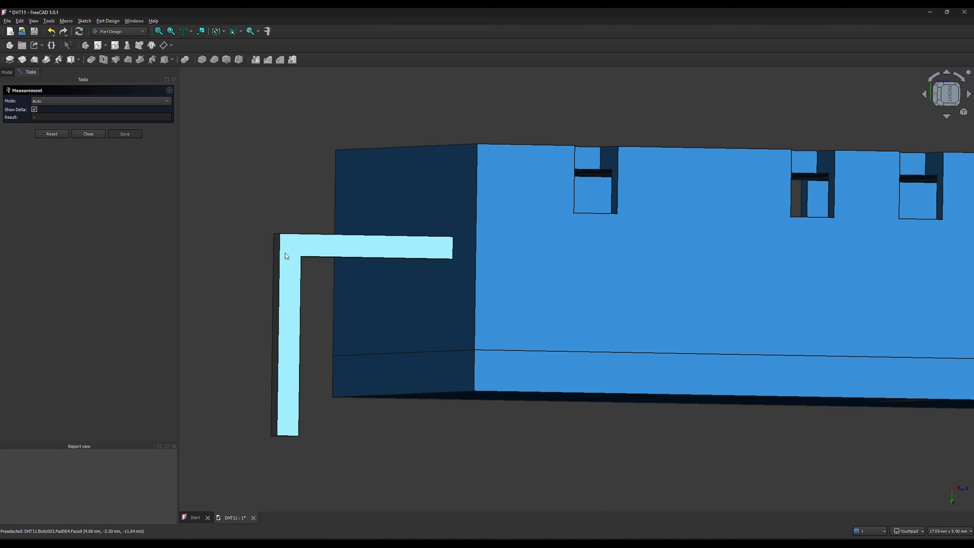
pyautogui.click(279, 293)
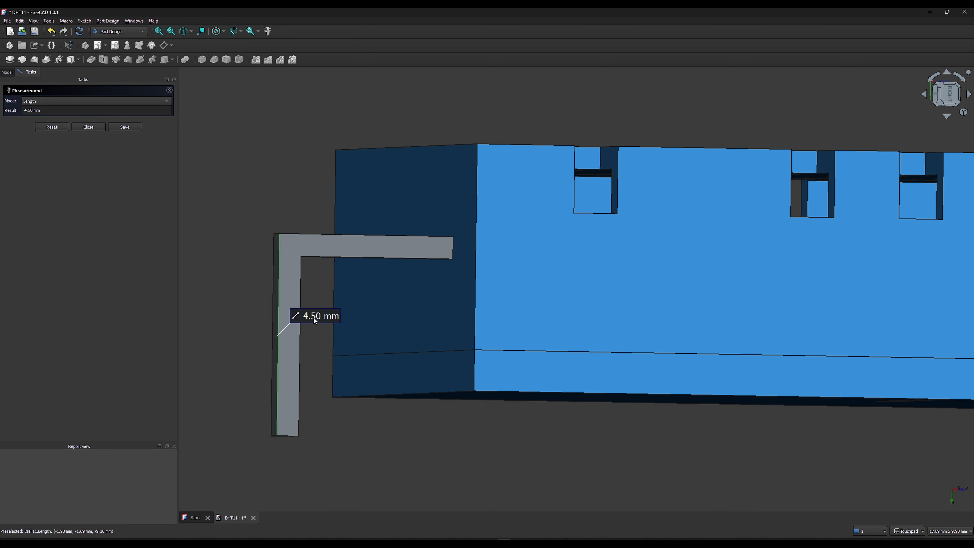
pyautogui.click(57, 127)
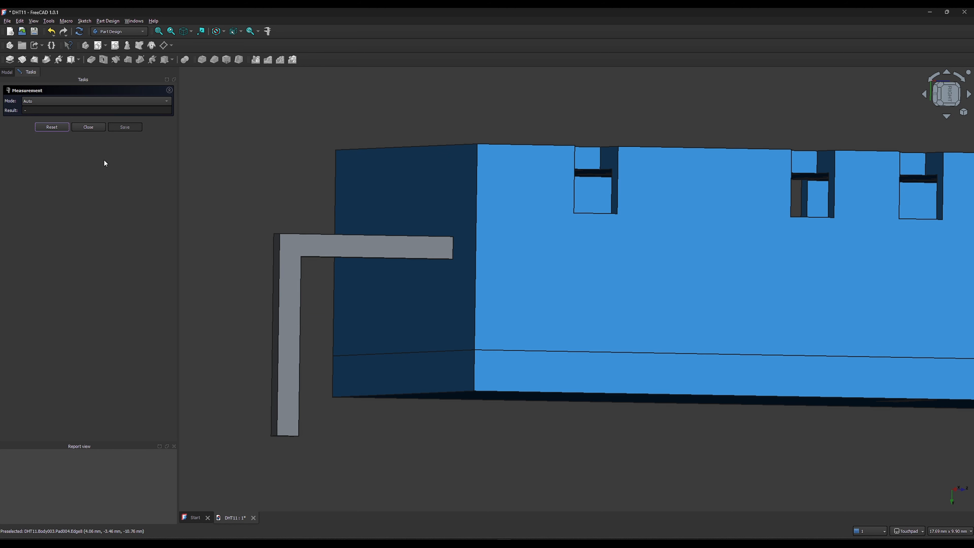
pyautogui.click(337, 235)
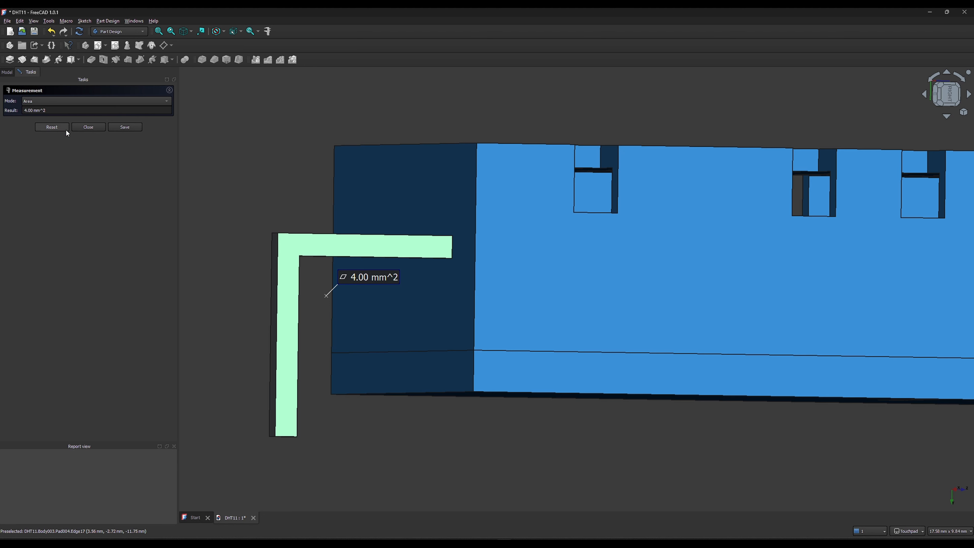
pyautogui.click(57, 127)
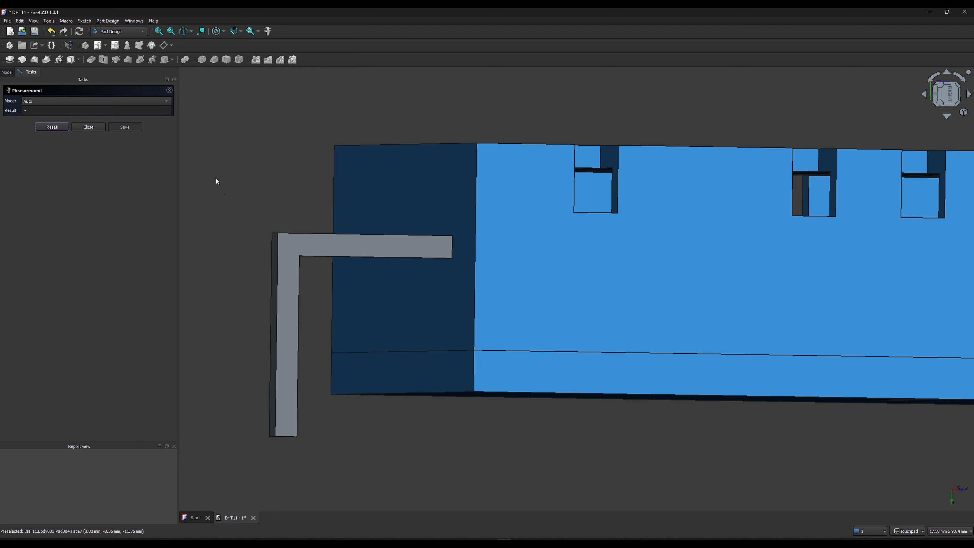
pyautogui.click(88, 127)
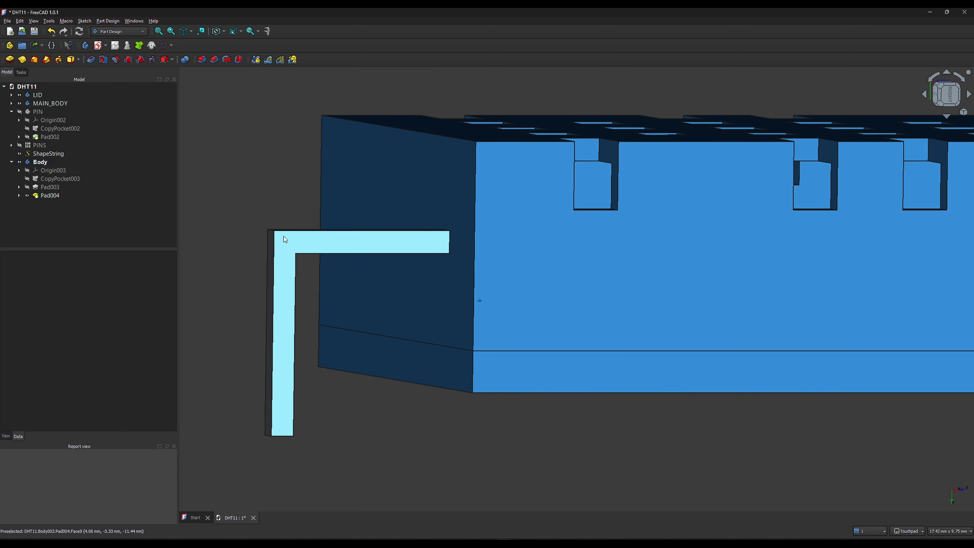
# Change the length expression of the pad forming the pin's downward leg to VarSet.DevicePinL / 2-0.5mm
pyautogui.doubleClick(46, 196)
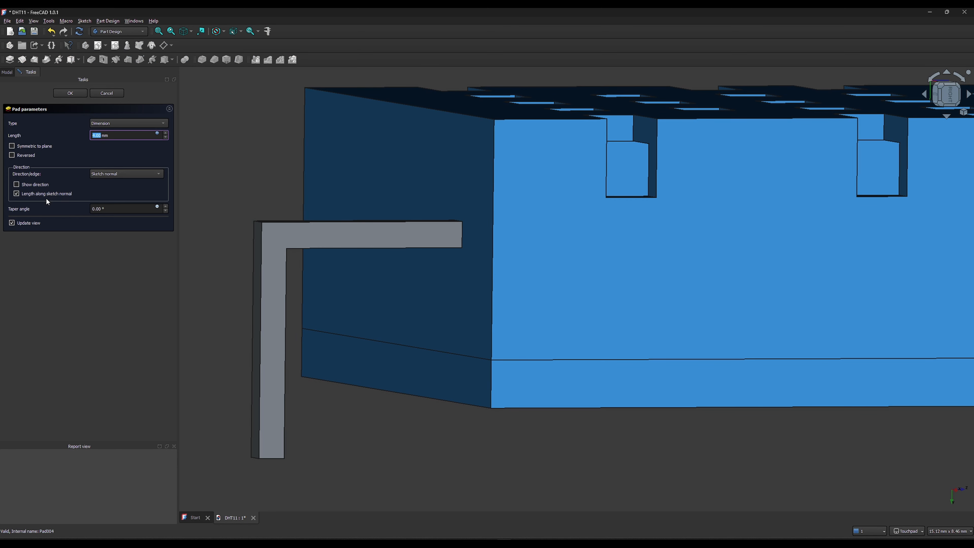
pyautogui.click(156, 133)
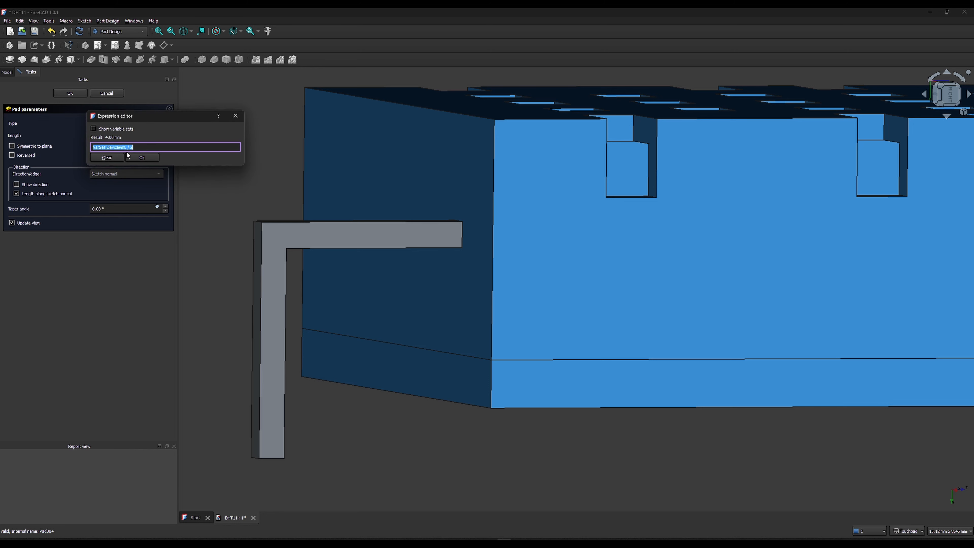
pyautogui.click(149, 147)
pyautogui.write('-0.5')
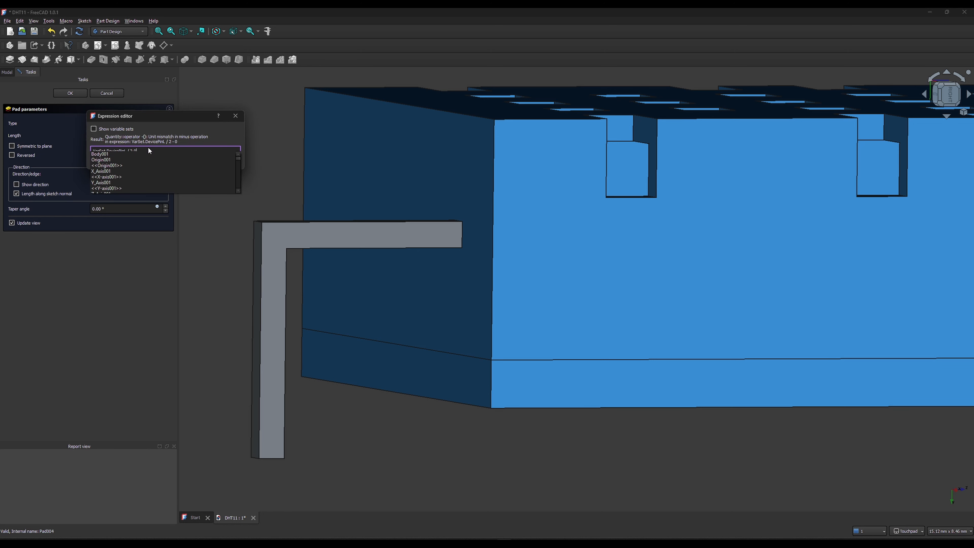
pyautogui.write('mm')
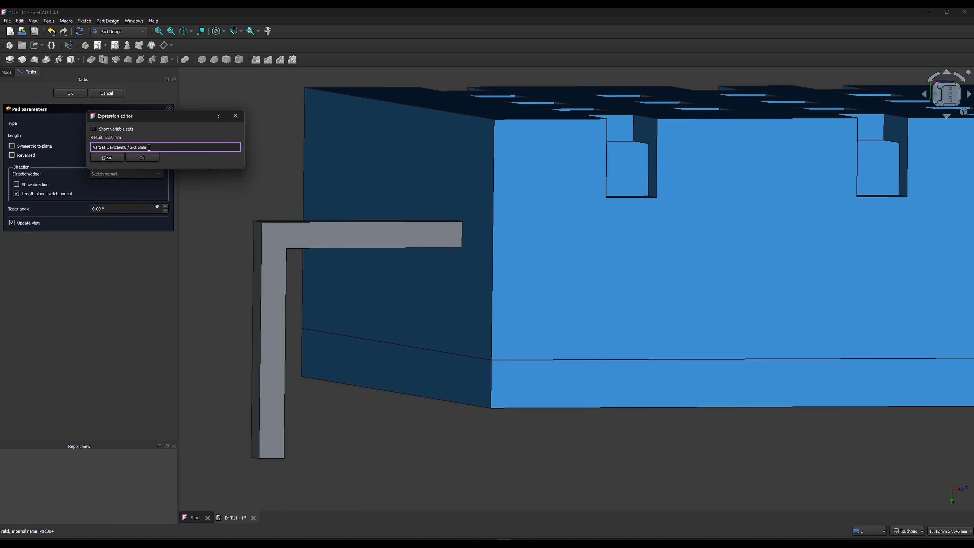
pyautogui.click(141, 157)
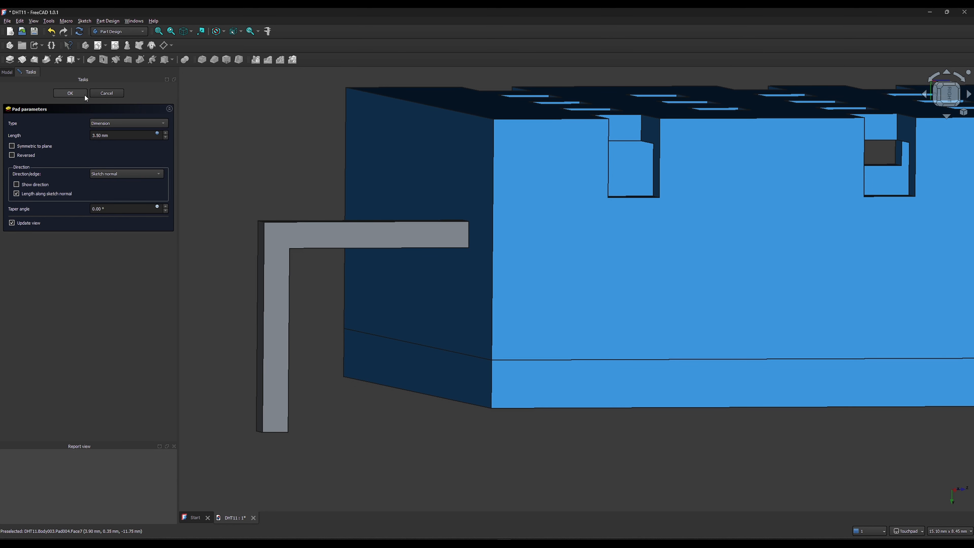
pyautogui.click(71, 93)
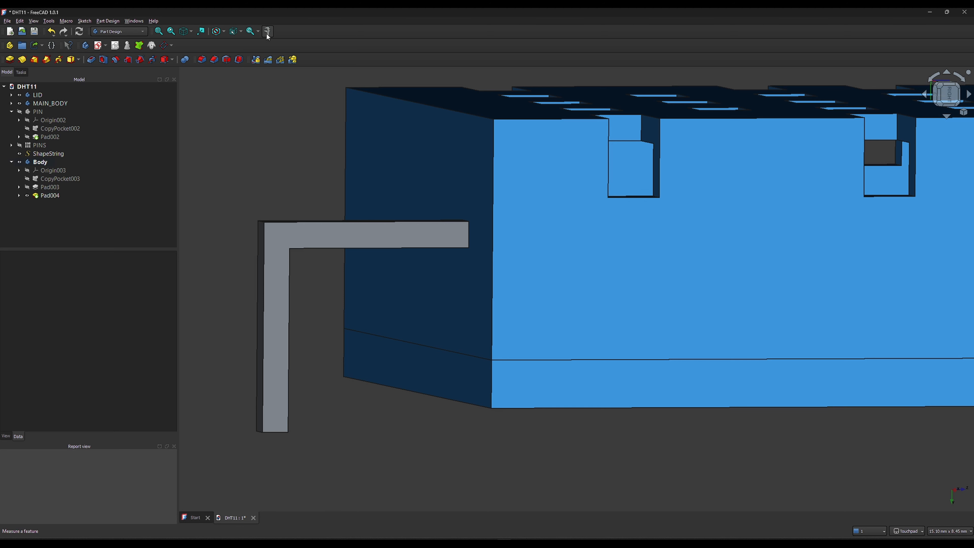
# Measure the outer edge lengths of the pin's downward and horizontal legs and the angle between those edges
pyautogui.click(268, 31)
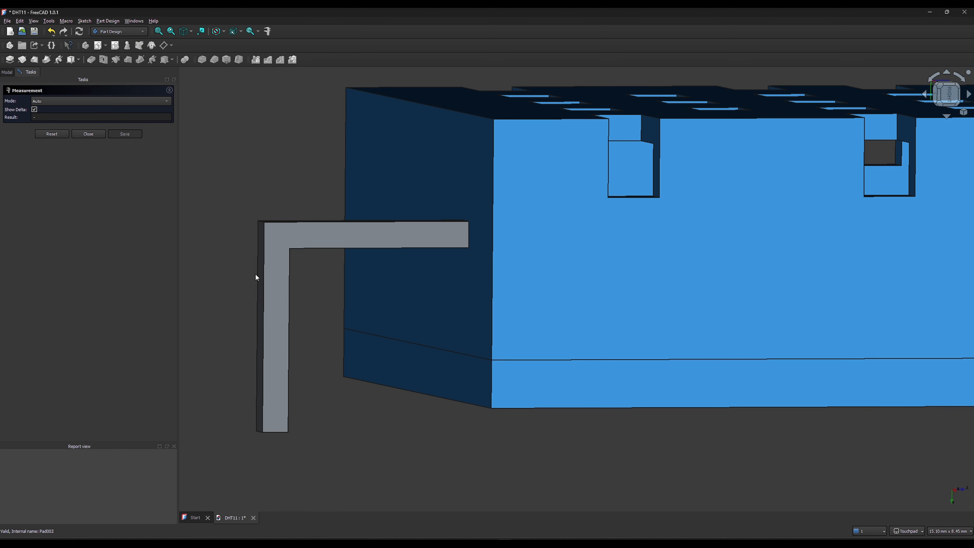
pyautogui.click(264, 301)
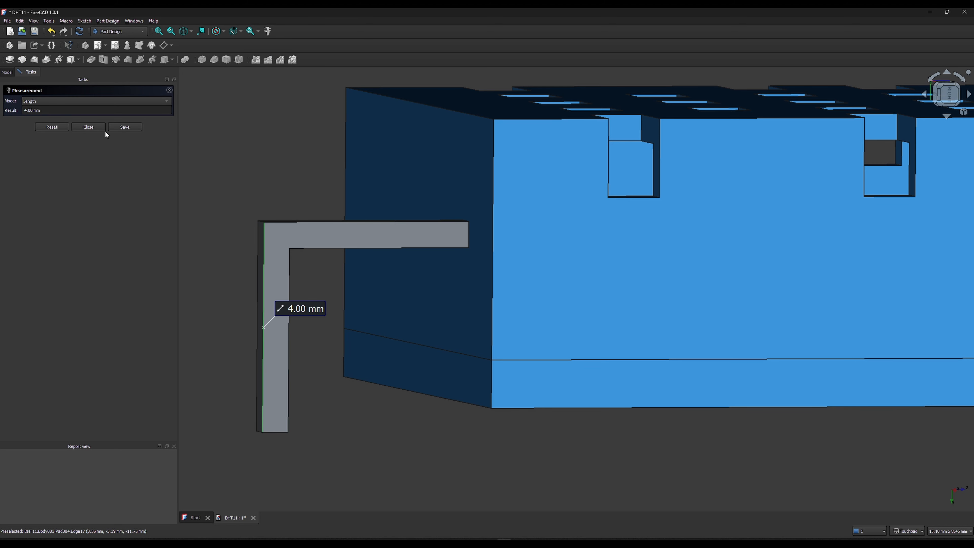
pyautogui.click(297, 225)
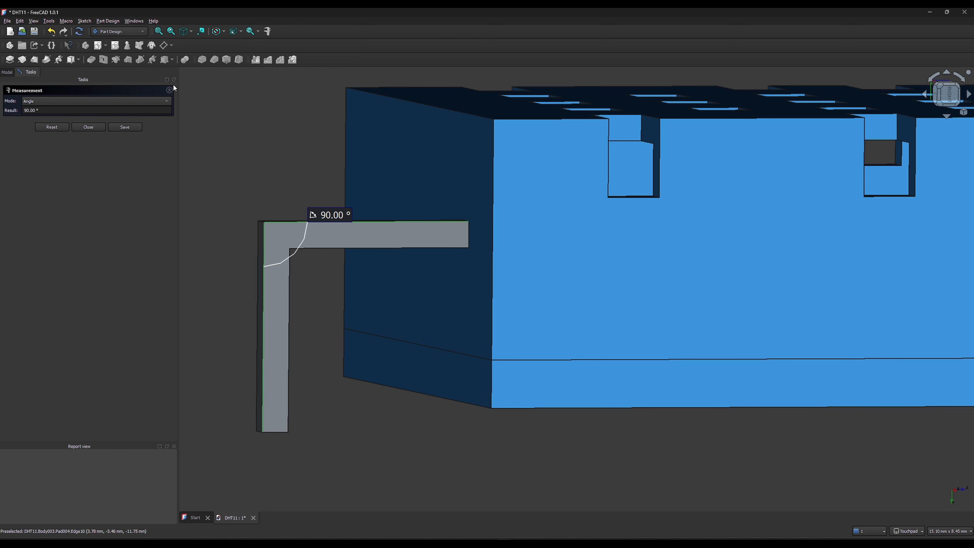
pyautogui.click(97, 128)
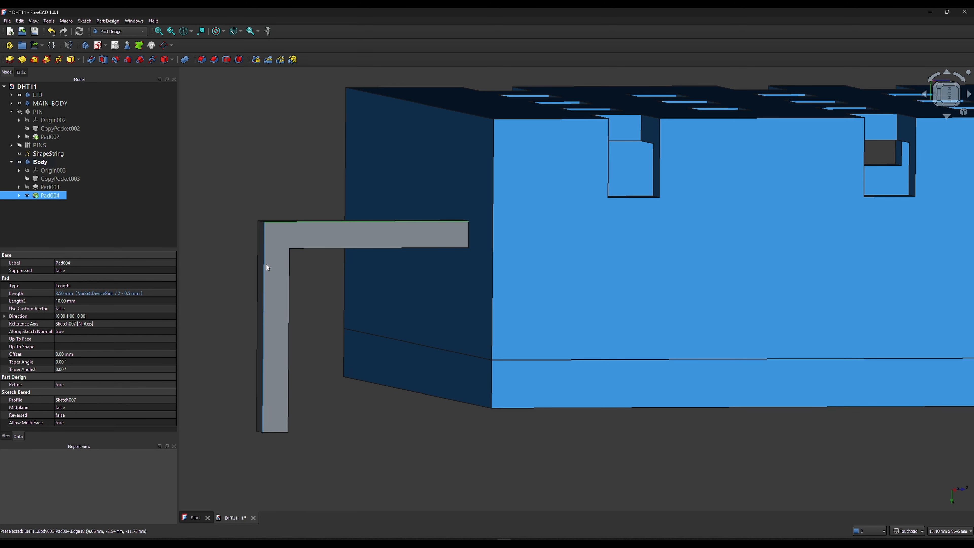
pyautogui.click(267, 32)
pyautogui.click(52, 127)
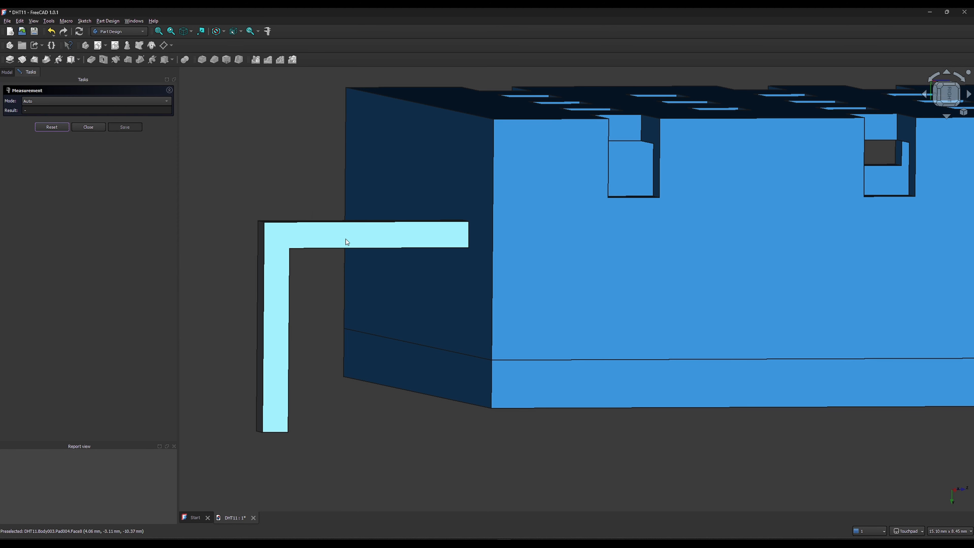
pyautogui.click(347, 222)
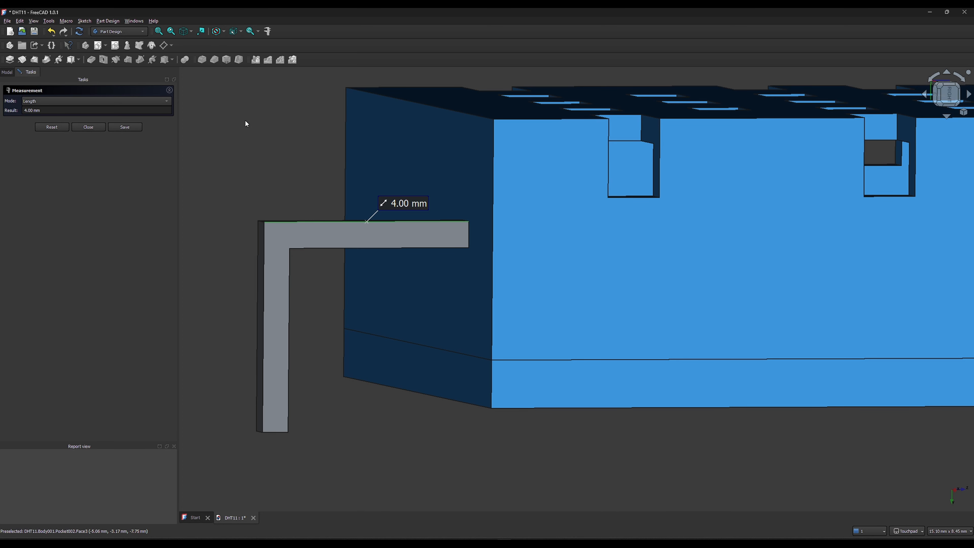
pyautogui.click(88, 127)
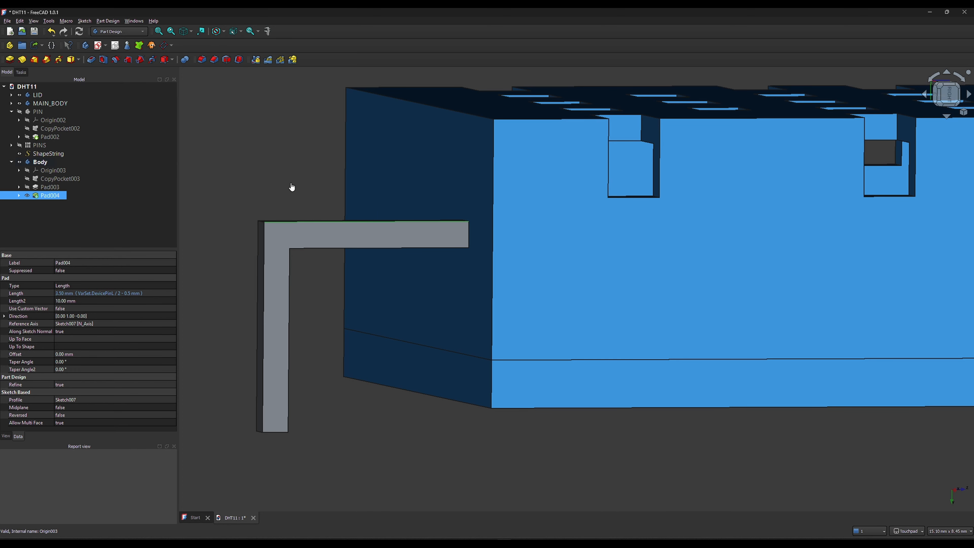
# Examine the bent pin's shape and its position on the sensor body from several angles
pyautogui.press('0')
pyautogui.scroll(-4, 291, 182)
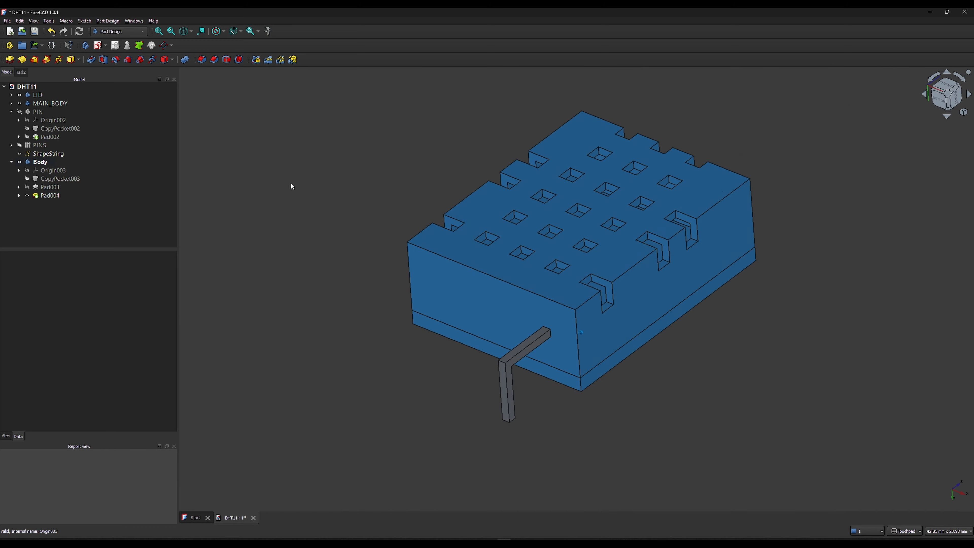
pyautogui.keyDown('alt'); pyautogui.moveTo(300, 305); pyautogui.dragTo(435, 280); pyautogui.keyUp('alt')
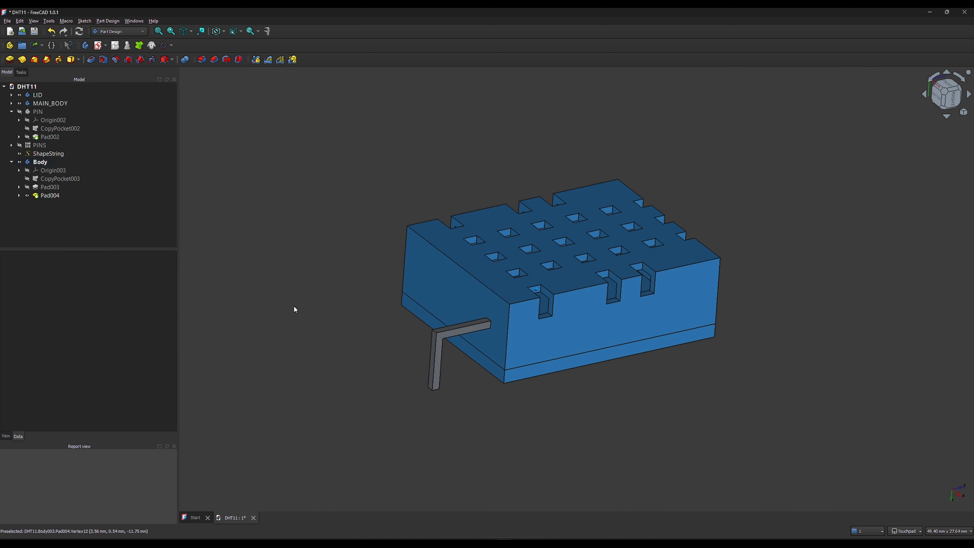
pyautogui.scroll(3, 293, 306)
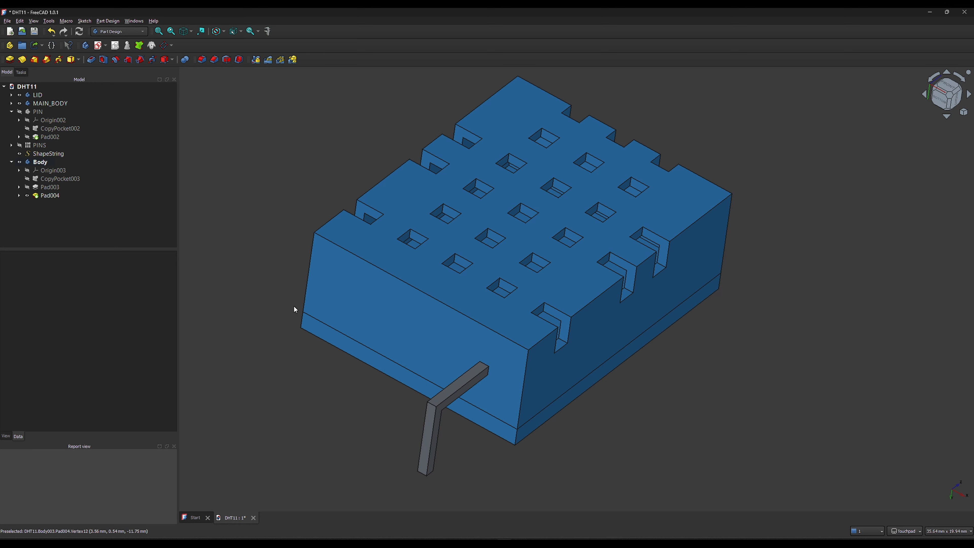
pyautogui.scroll(-1, 294, 308)
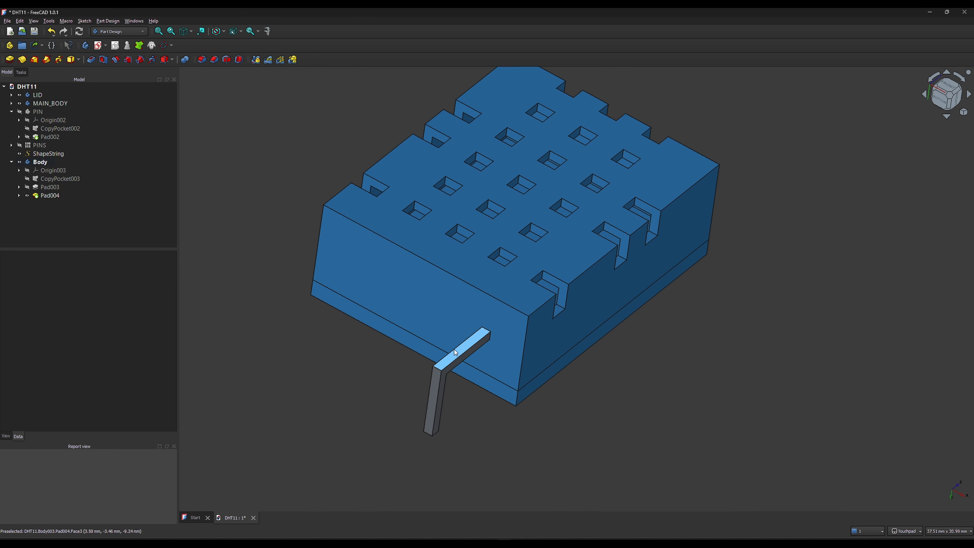
pyautogui.keyDown('alt'); pyautogui.moveTo(434, 399); pyautogui.dragTo(430, 416); pyautogui.keyUp('alt')
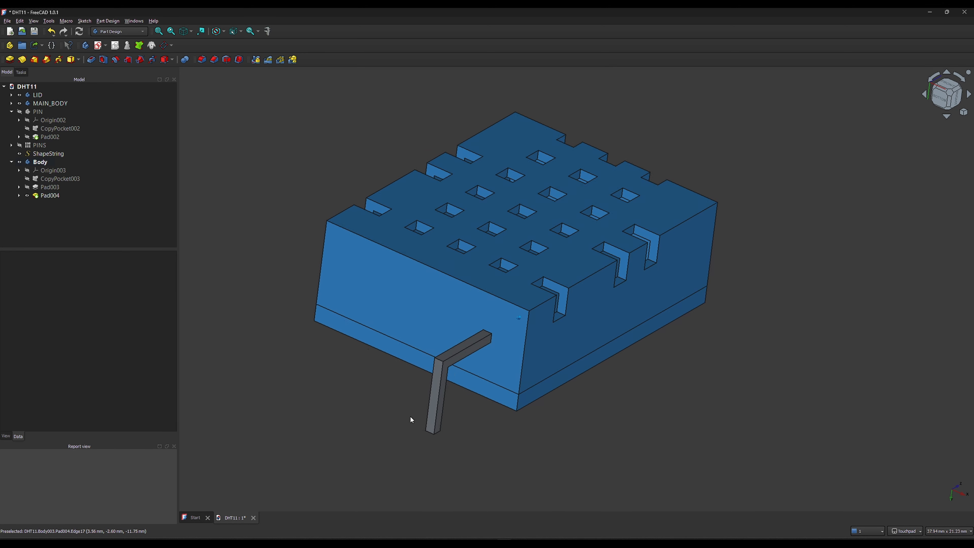
pyautogui.scroll(1, 410, 416)
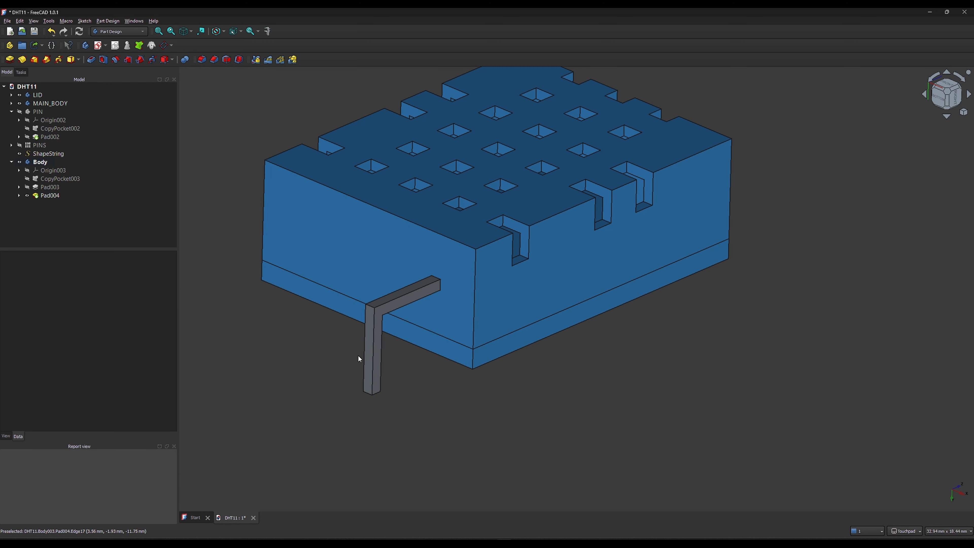
pyautogui.scroll(-2, 318, 386)
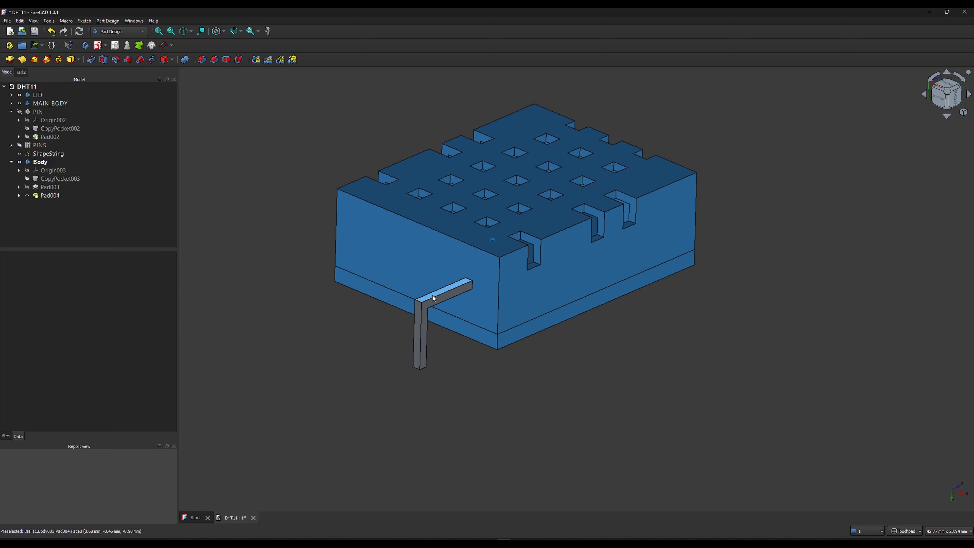
pyautogui.moveTo(432, 295); pyautogui.dragTo(405, 343, button='middle')
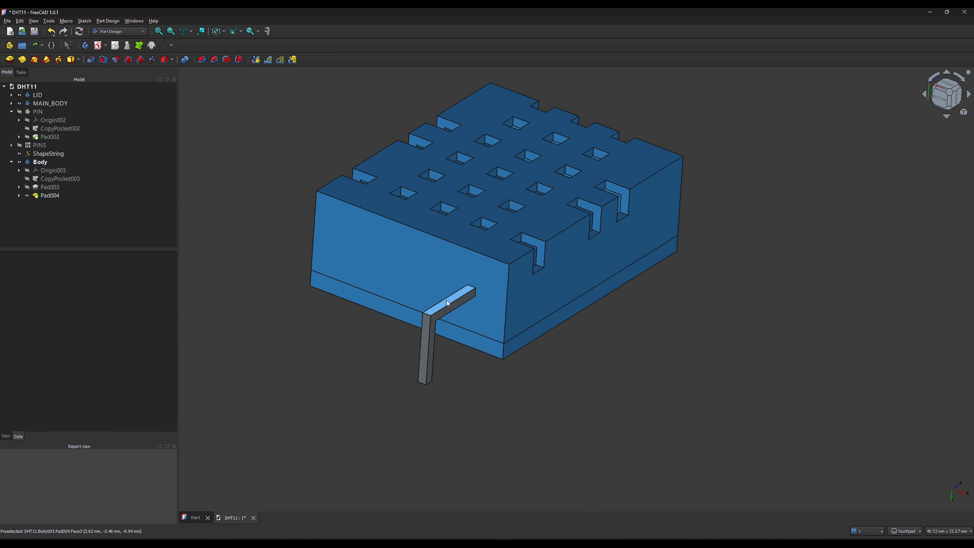
pyautogui.click(43, 196)
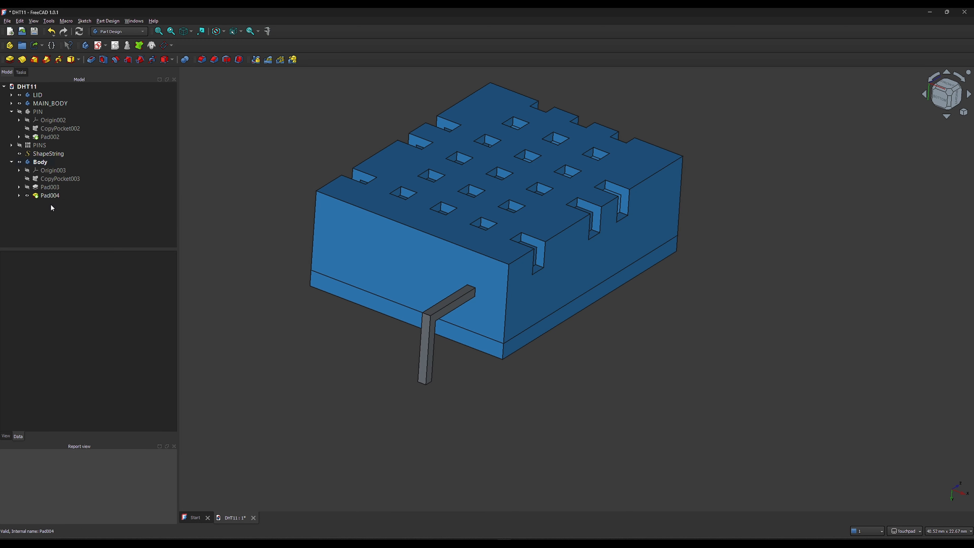
pyautogui.moveTo(467, 321); pyautogui.dragTo(490, 321, button='middle')
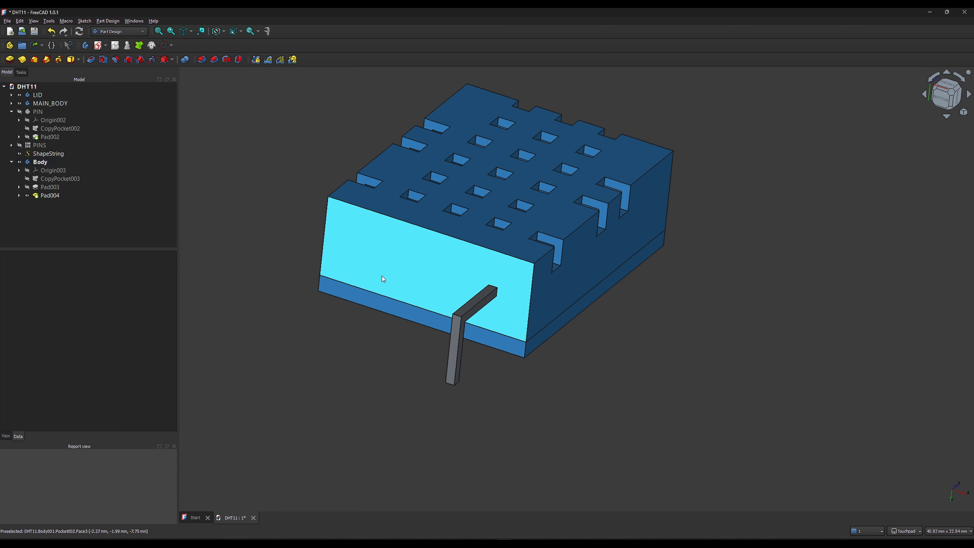
# Create a Draft orthogonal array of the bent pin's Pad004 with 4 elements in X, 1 in Y and an X interval of -2.54 mm
pyautogui.click(52, 196)
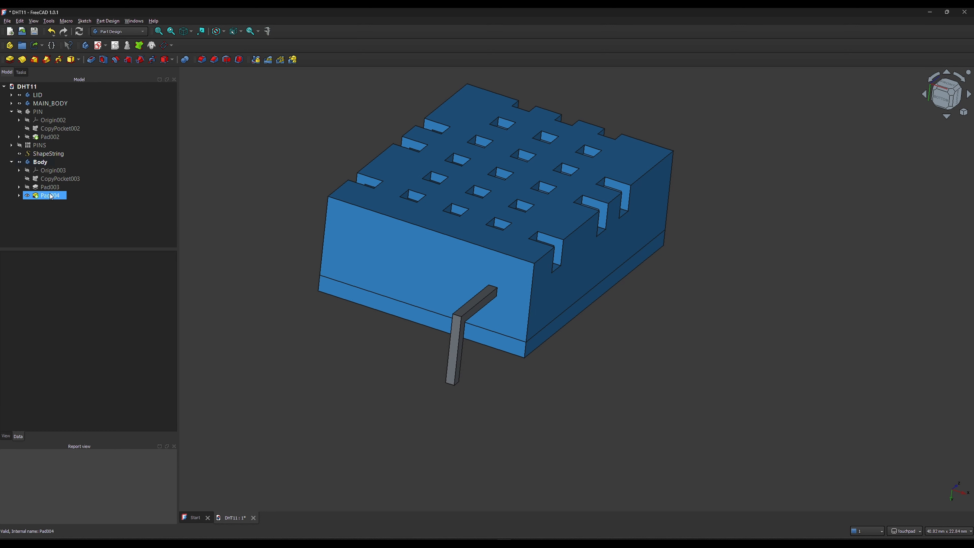
pyautogui.click(49, 197)
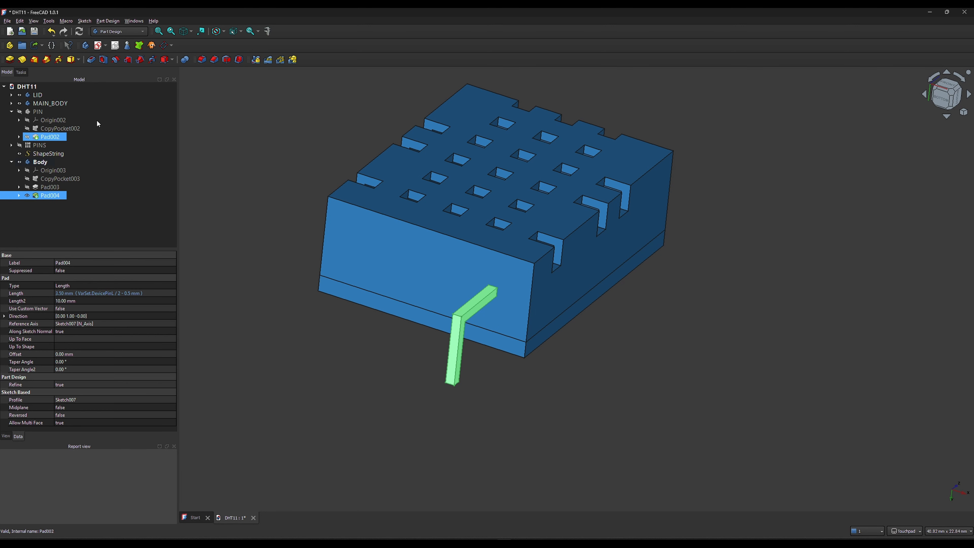
pyautogui.click(124, 33)
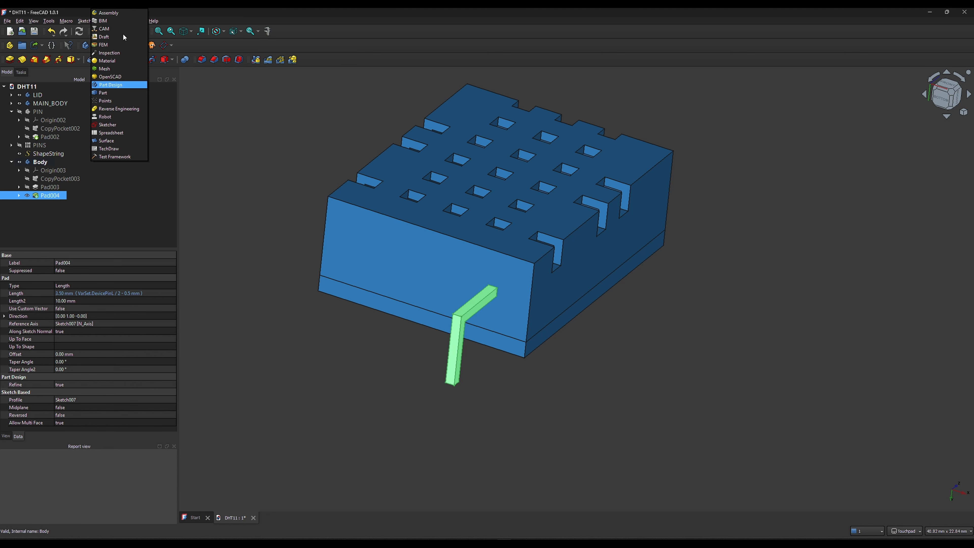
pyautogui.click(111, 37)
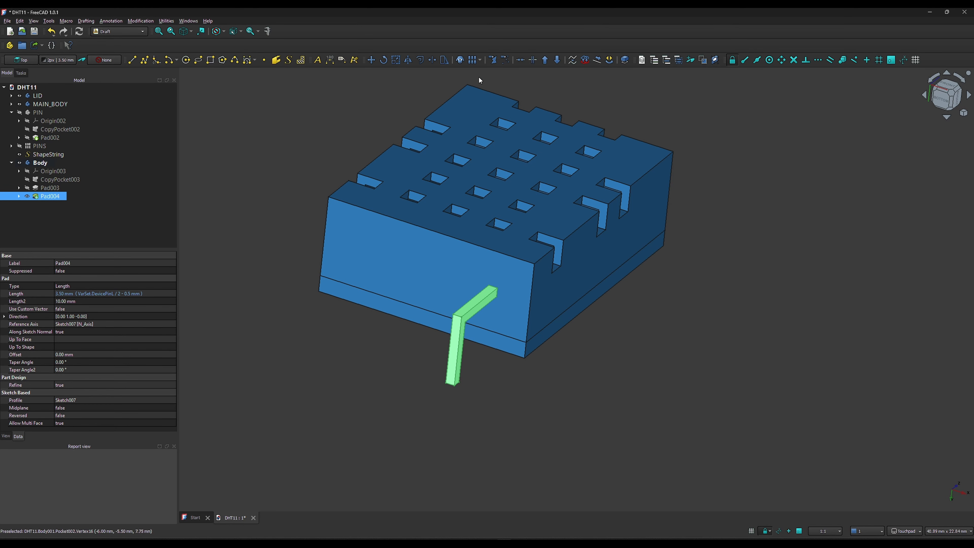
pyautogui.click(474, 63)
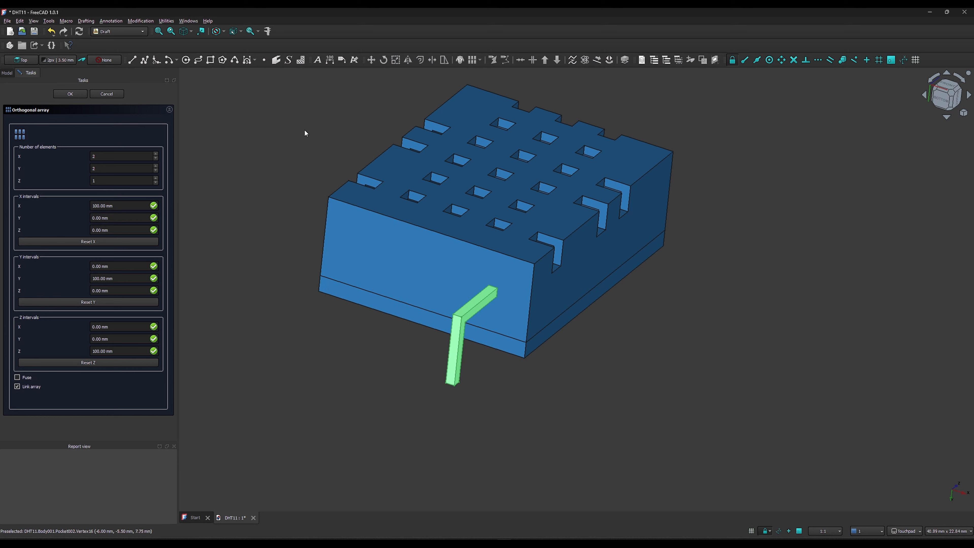
pyautogui.doubleClick(91, 167)
pyautogui.click(102, 156)
pyautogui.doubleClick(125, 208)
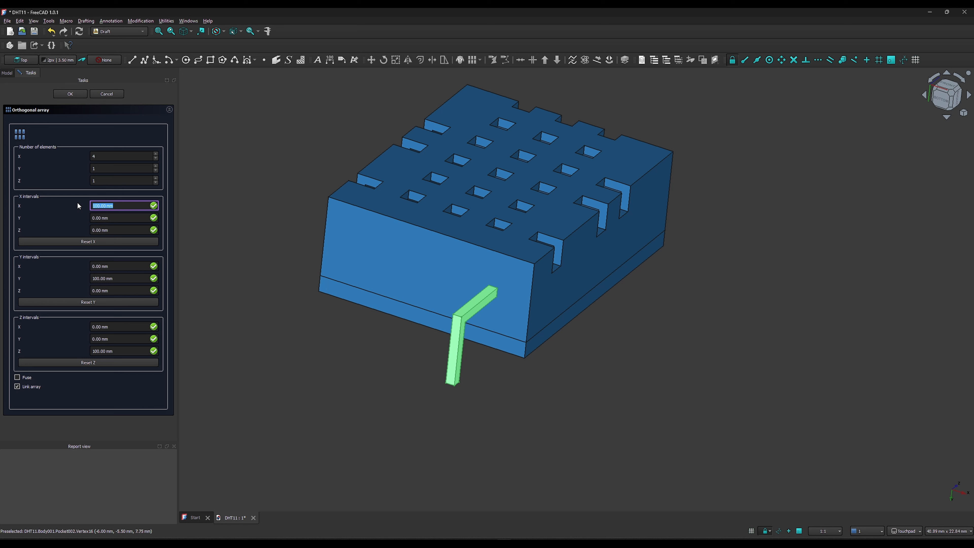
pyautogui.write('-2.54mm')
pyautogui.press('Return')
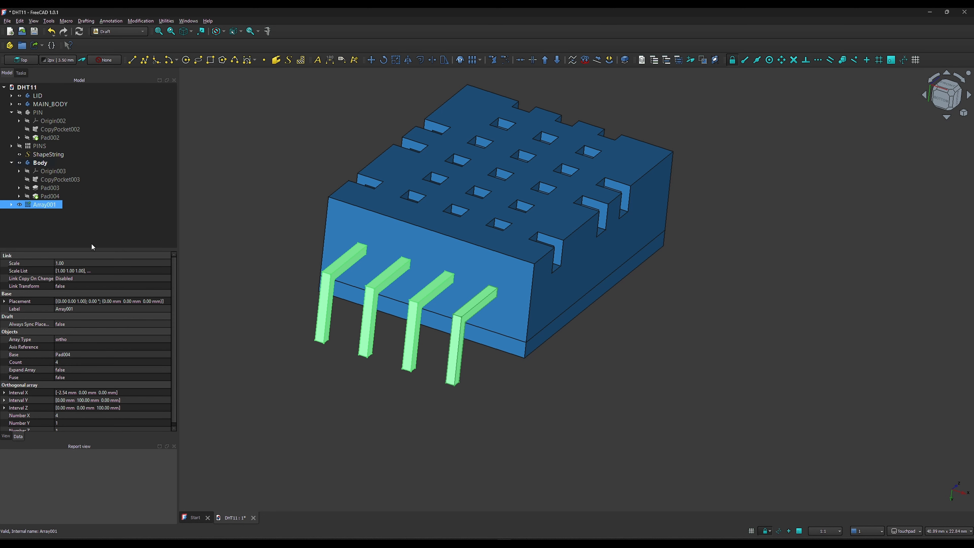
# Rename the bent pin's body as PIN_RIGHT_ANGLE
pyautogui.click(344, 408)
pyautogui.keyDown('alt'); pyautogui.moveTo(344, 408); pyautogui.dragTo(337, 345); pyautogui.keyUp('alt')
pyautogui.rightClick(38, 165)
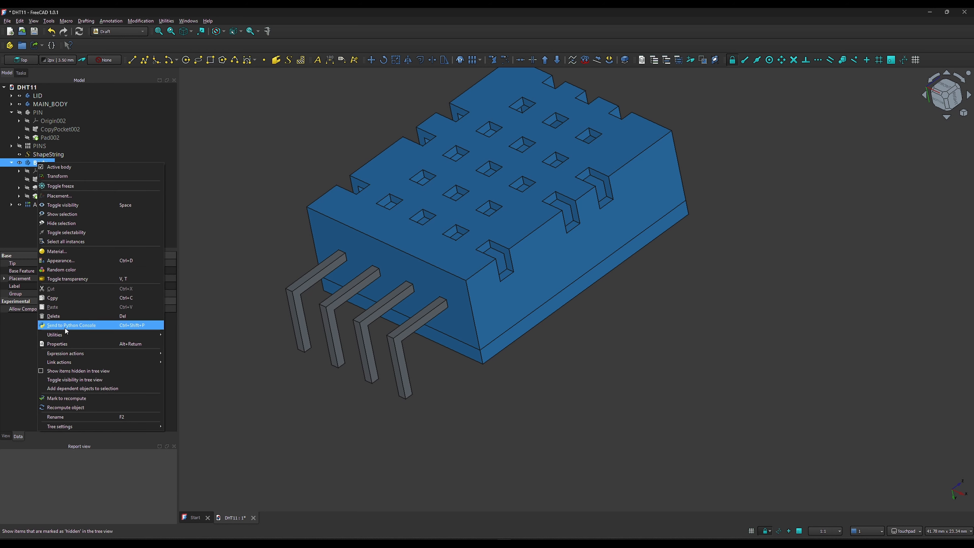
pyautogui.click(63, 417)
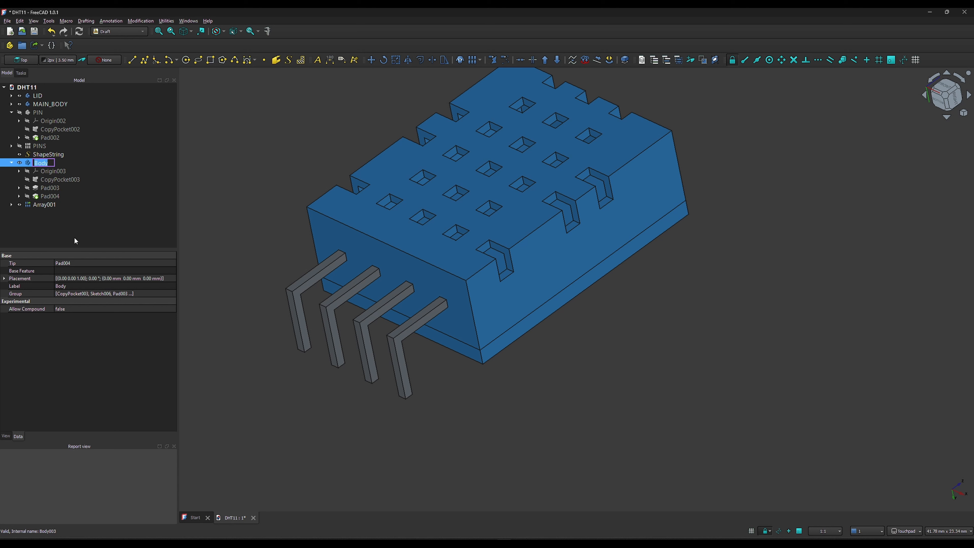
pyautogui.press('capslock')
pyautogui.write('PIN_')
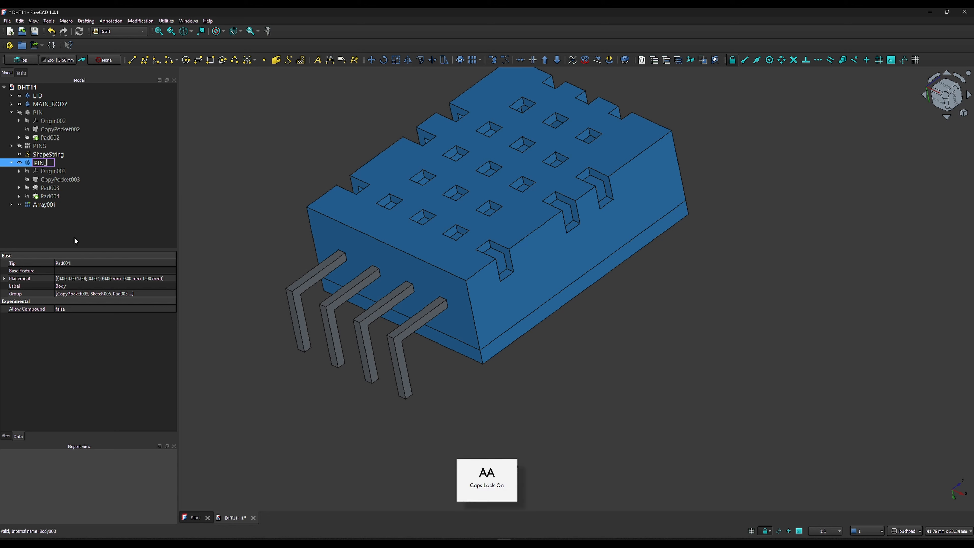
pyautogui.write('RIGHT')
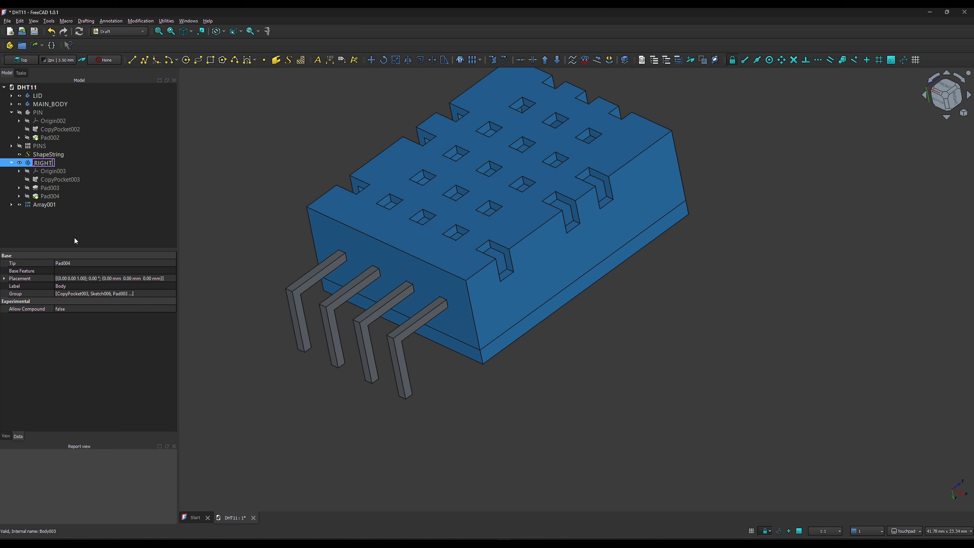
pyautogui.write('_ANG')
pyautogui.write('LE')
pyautogui.press('Return')
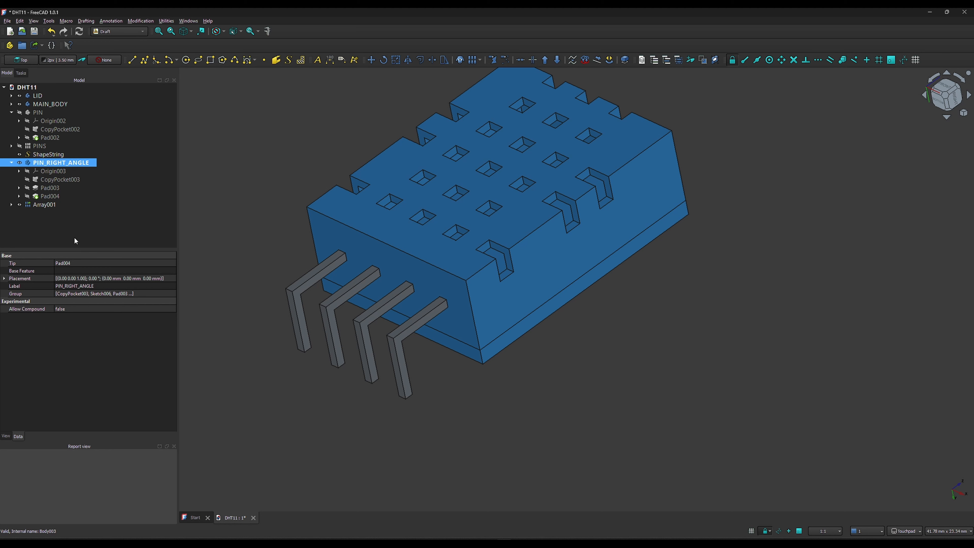
# Rename the bent-pin array Array001 as PINS_RIGHT_ANGLE
pyautogui.click(45, 205)
pyautogui.rightClick(42, 204)
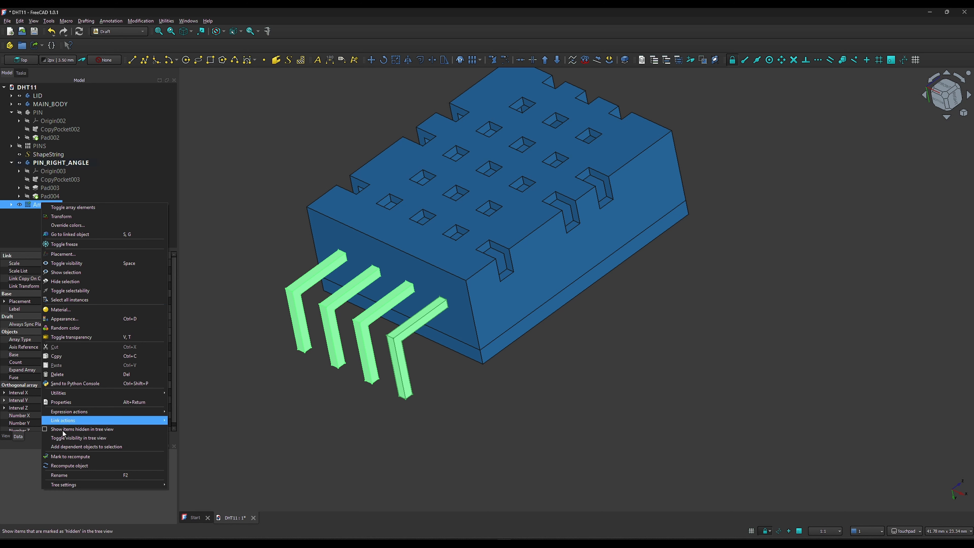
pyautogui.click(62, 475)
pyautogui.write('PI')
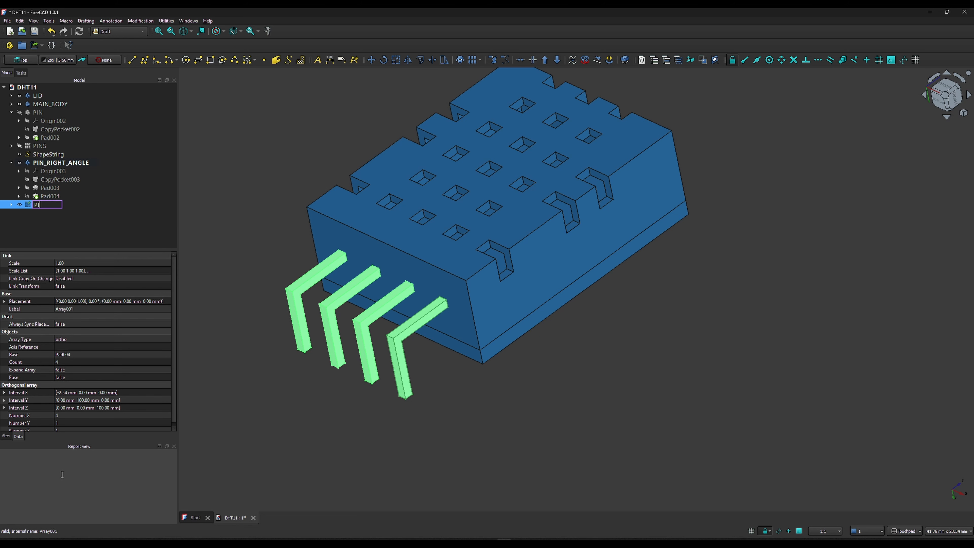
pyautogui.write('NS_RIGHT_')
pyautogui.write('ANGLE')
pyautogui.press('Return')
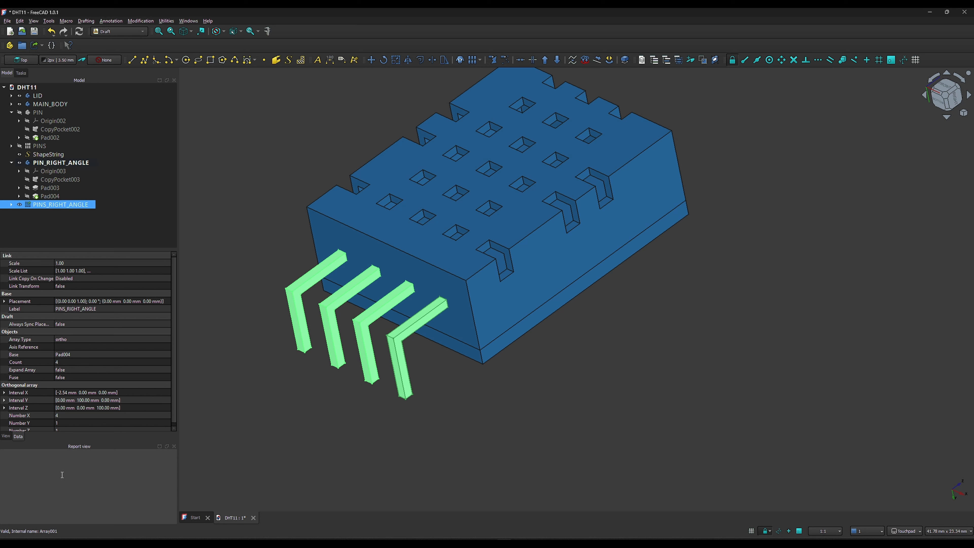
# Hide the PIN_RIGHT_ANGLE body, and briefly show the straight PINS array to compare it with the bent pins
pyautogui.click(21, 163)
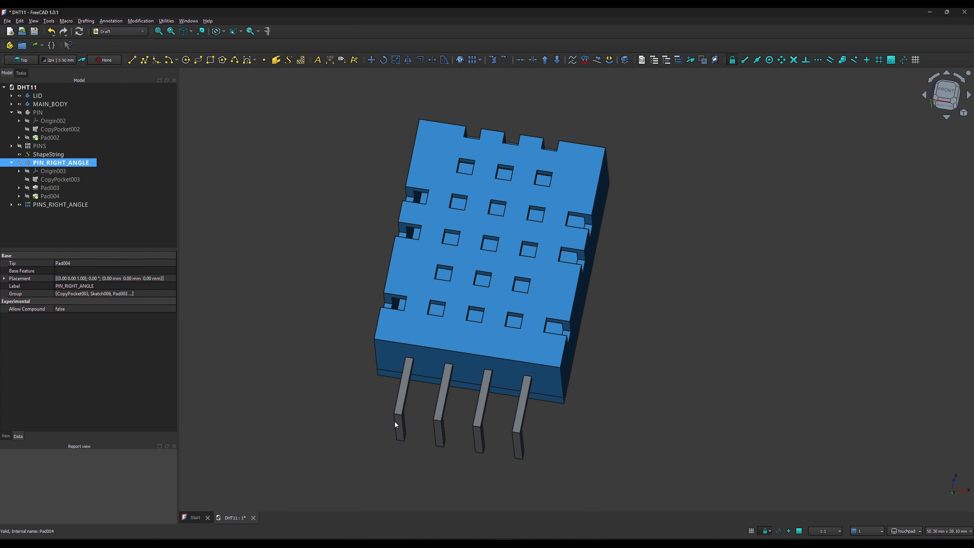
pyautogui.click(21, 147)
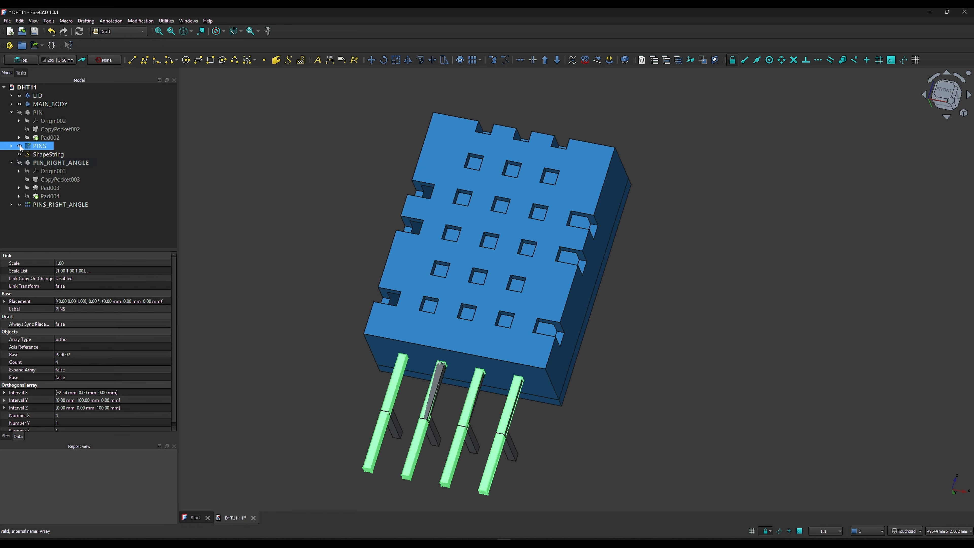
pyautogui.click(279, 307)
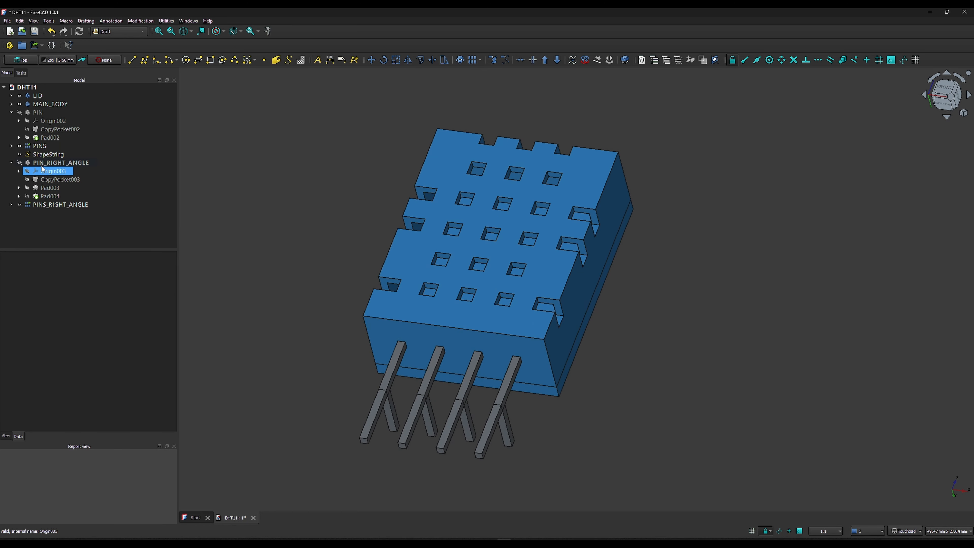
pyautogui.click(19, 146)
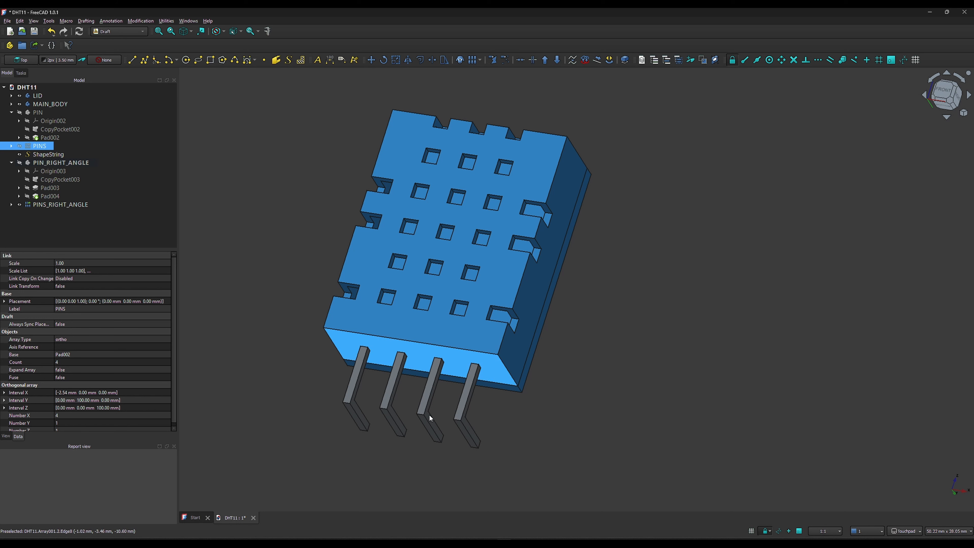
pyautogui.click(596, 454)
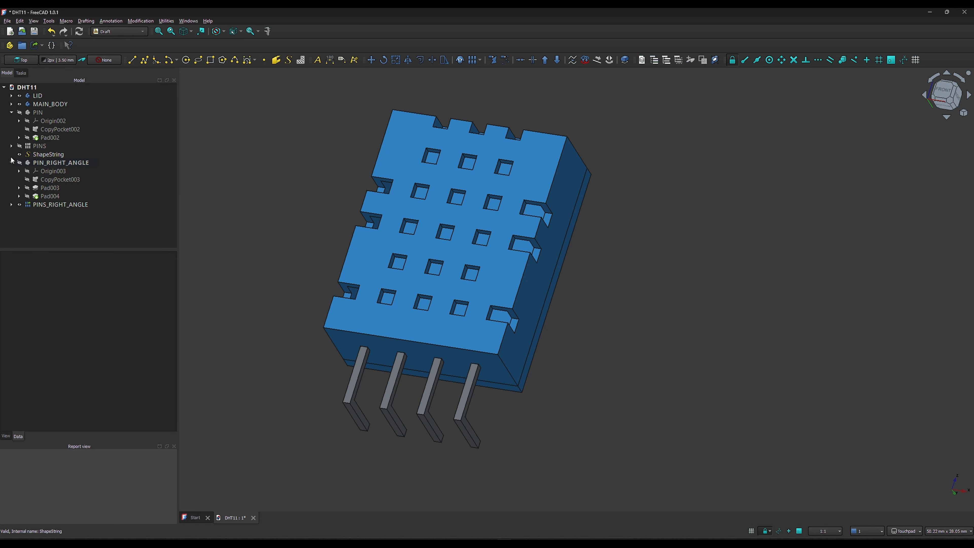
# Collapse the PIN and PIN_RIGHT_ANGLE bodies and select LID, MAIN_BODY, ShapeString and PINS_RIGHT_ANGLE together
pyautogui.click(39, 104)
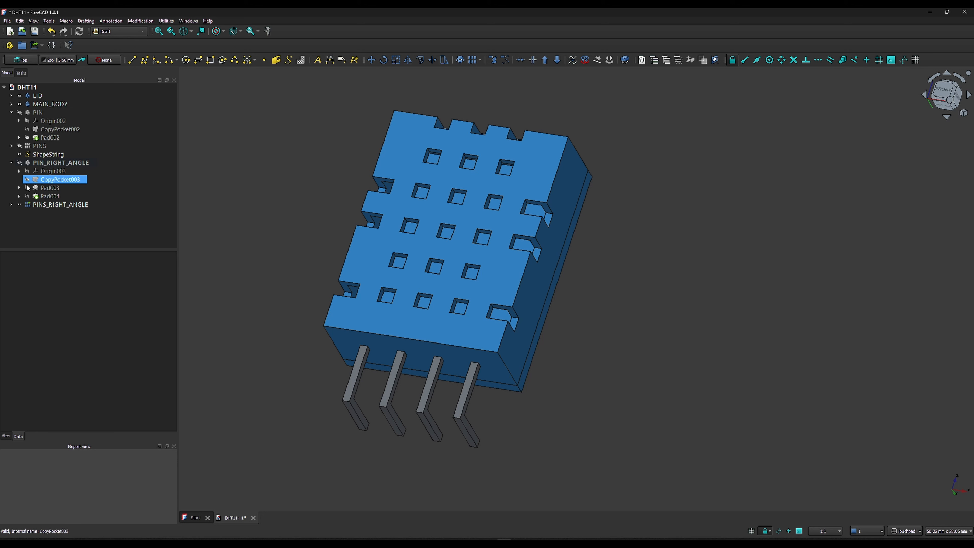
pyautogui.click(11, 162)
pyautogui.click(11, 112)
pyautogui.click(30, 97)
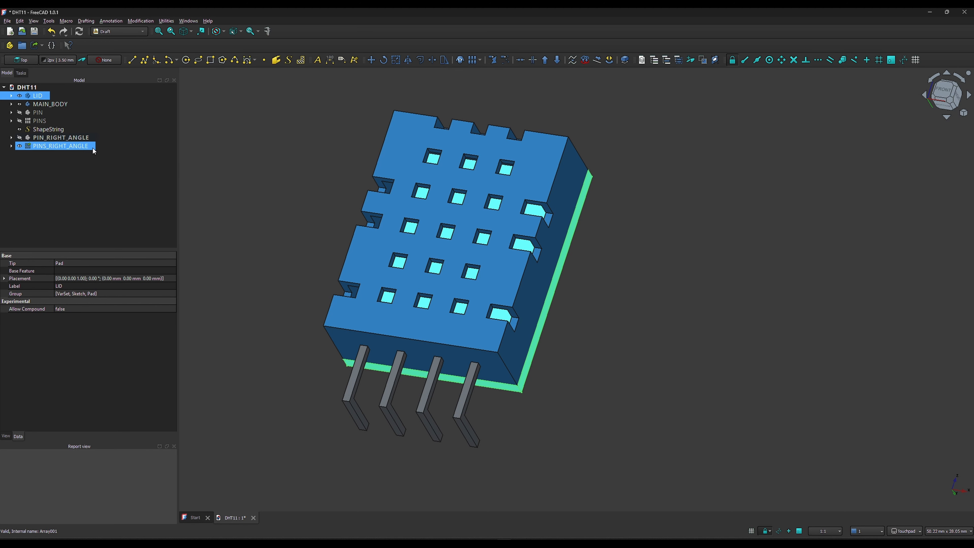
pyautogui.keyDown('ctrl'); pyautogui.click(53, 107); pyautogui.keyUp('ctrl')
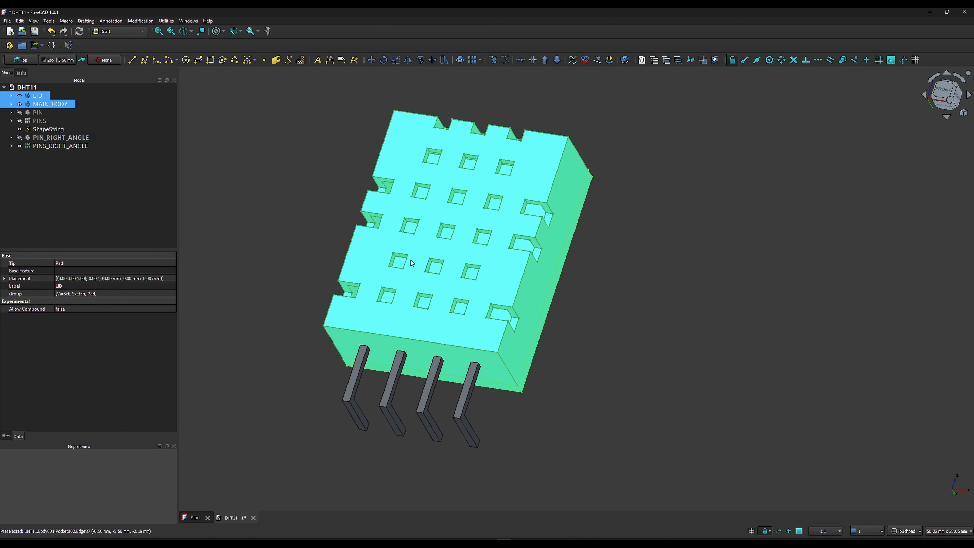
pyautogui.keyDown('ctrl'); pyautogui.click(37, 131); pyautogui.keyUp('ctrl')
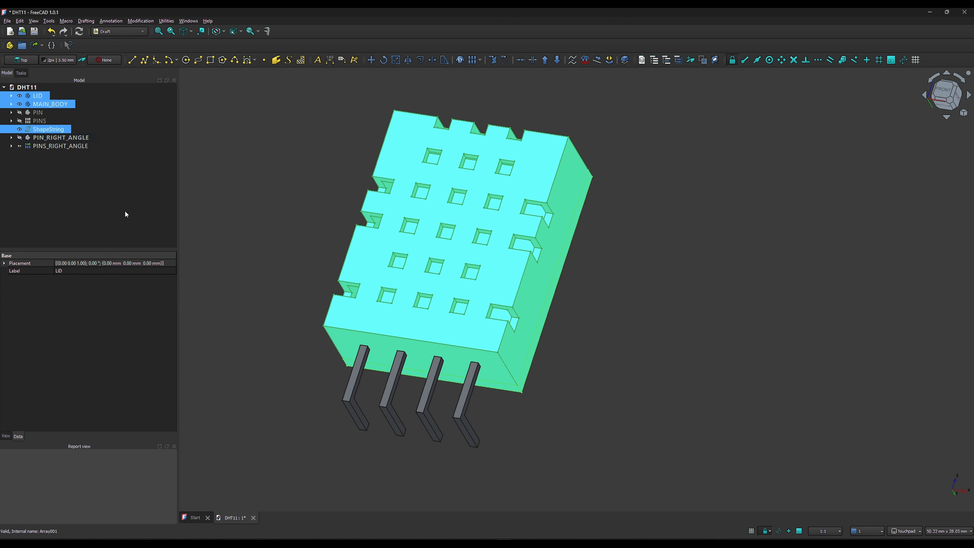
pyautogui.keyDown('ctrl'); pyautogui.click(47, 146); pyautogui.keyUp('ctrl')
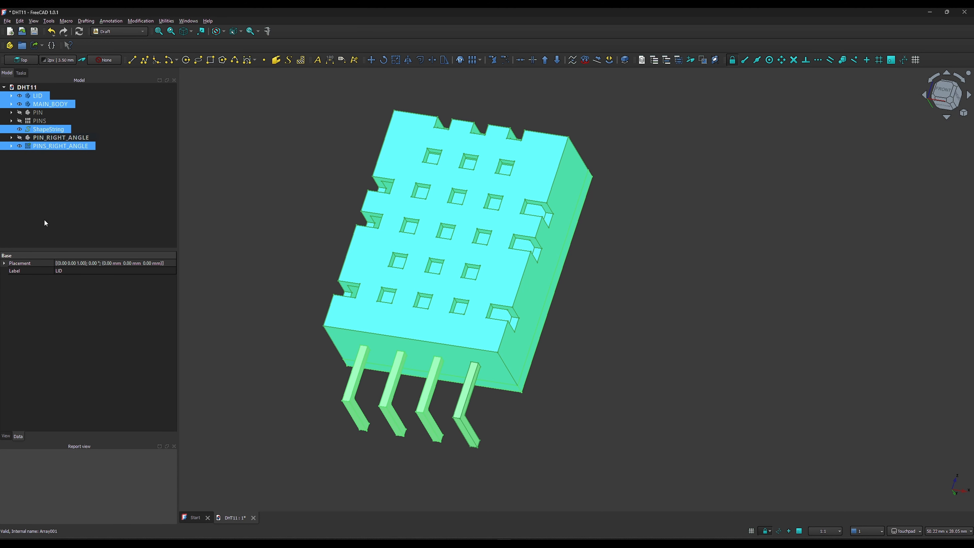
pyautogui.moveTo(454, 463); pyautogui.dragTo(448, 456, button='middle')
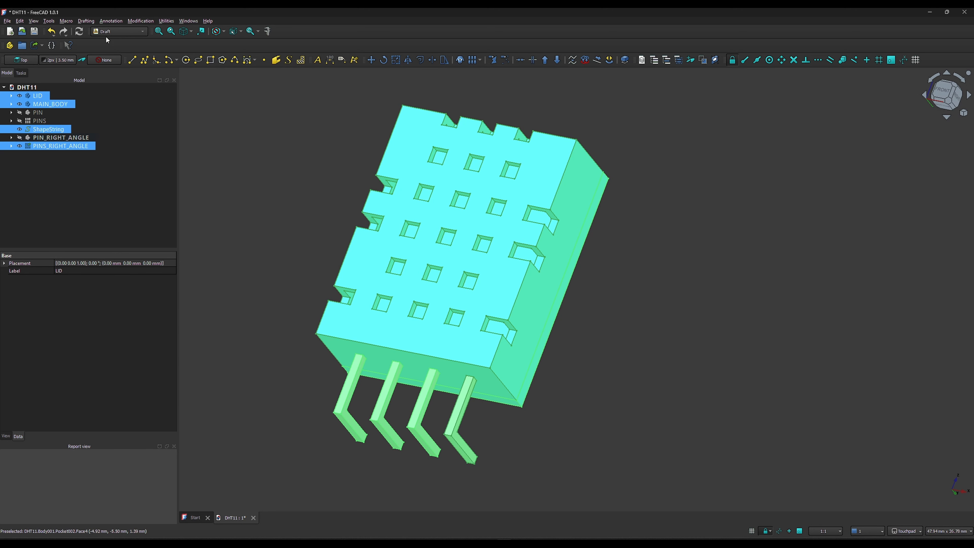
# Export the selected objects to the objects_3d folder as DHT11_right_angle.step in STEP with colors format
pyautogui.click(7, 21)
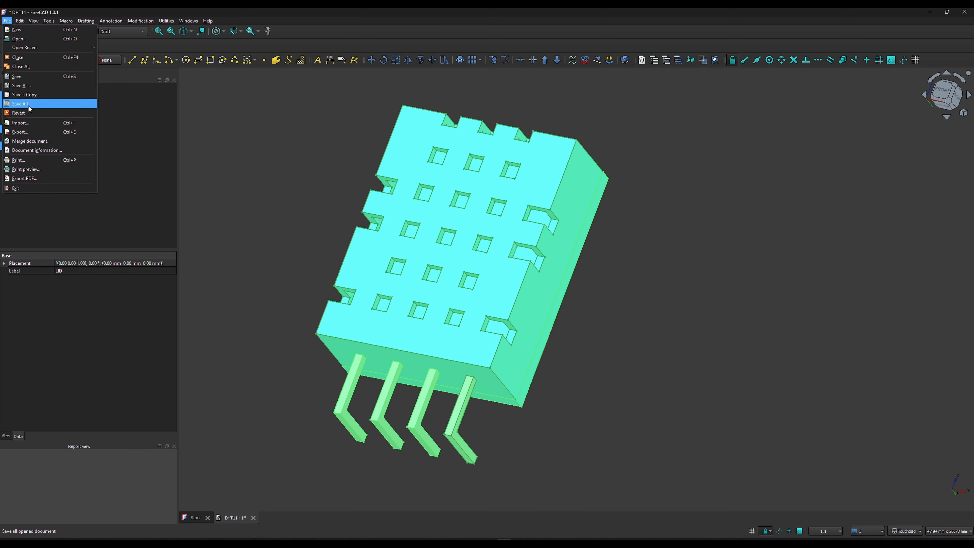
pyautogui.click(34, 132)
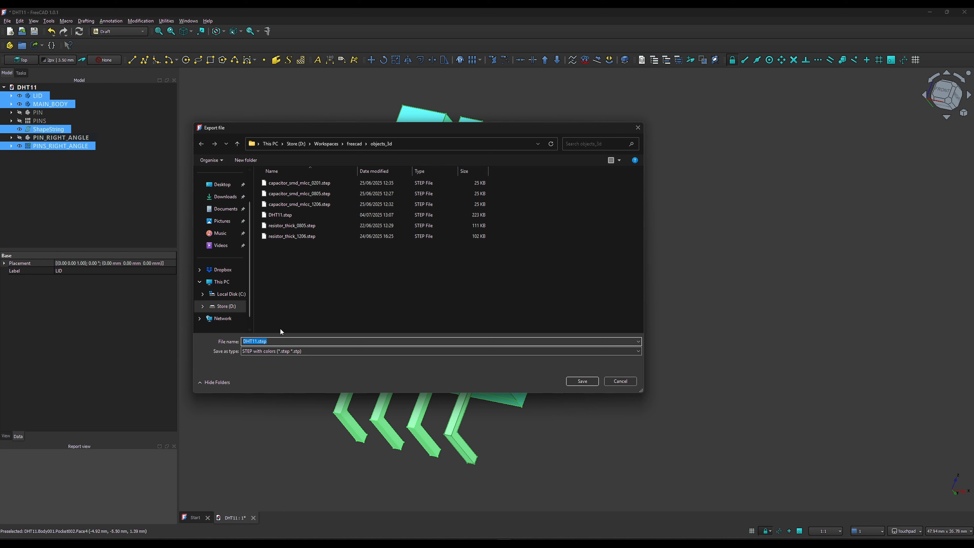
pyautogui.click(256, 341)
pyautogui.write('_RIGHT')
pyautogui.press('BackSpace')
pyautogui.press('BackSpace')
pyautogui.press('BackSpace')
pyautogui.press('BackSpace')
pyautogui.press('BackSpace')
pyautogui.press('capslock')
pyautogui.write('ri')
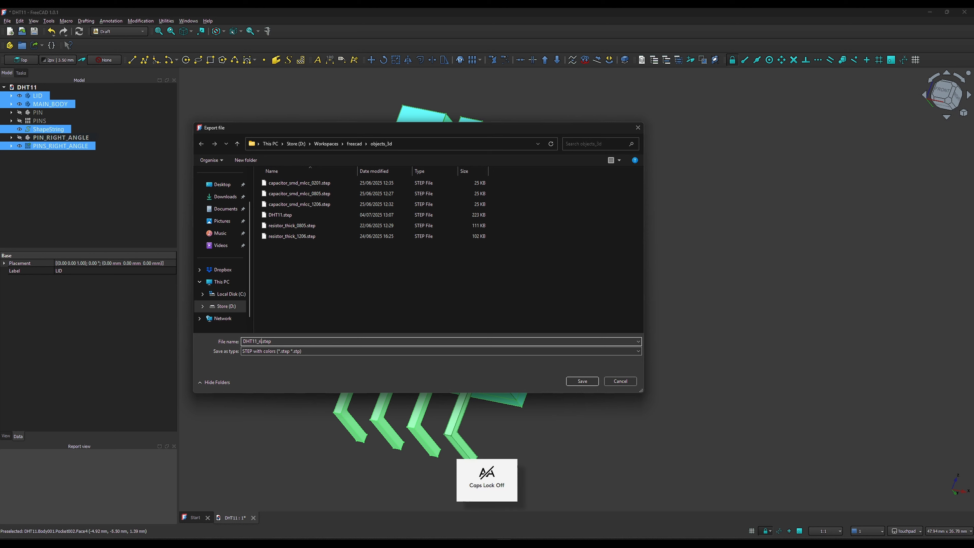
pyautogui.write('ght_angle')
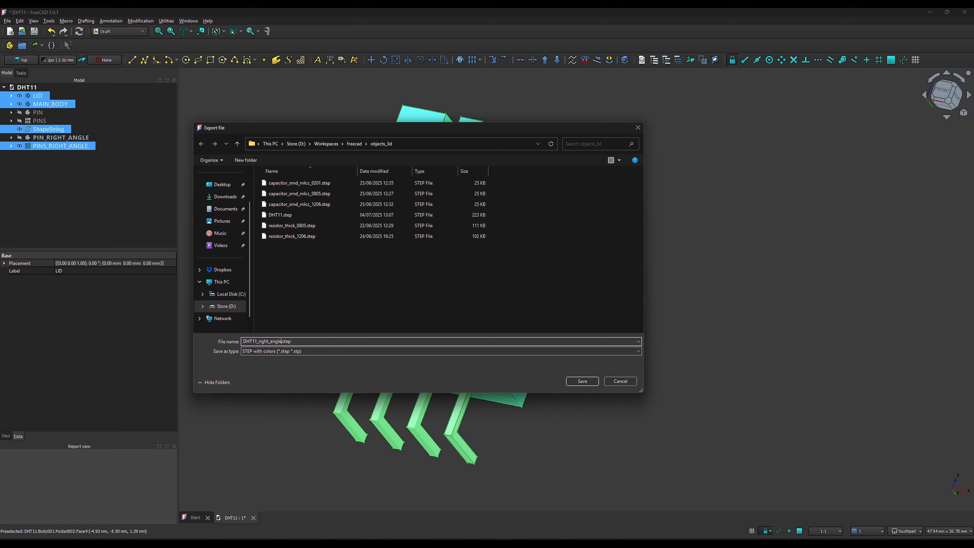
pyautogui.click(581, 381)
pyautogui.click(512, 321)
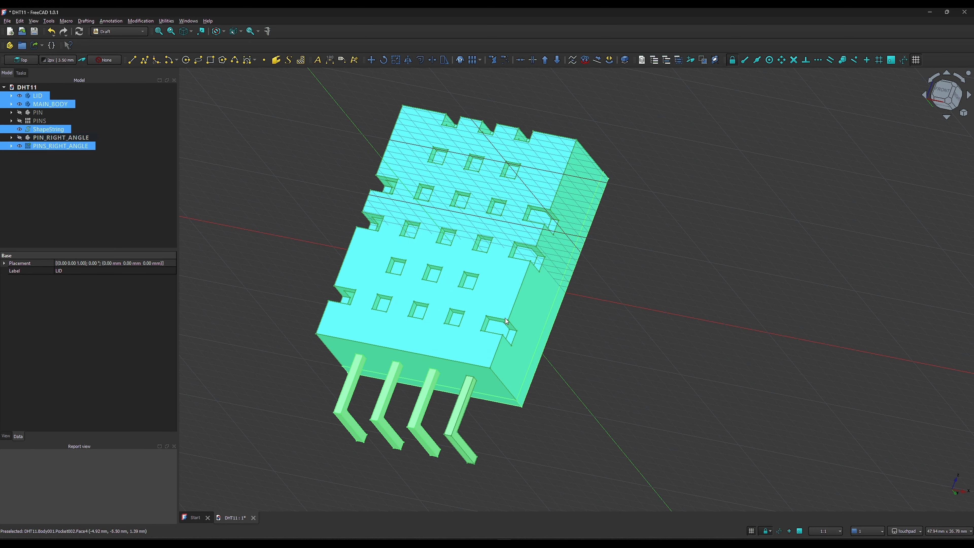
# Clear the selection and switch to the Part Design workbench
pyautogui.scroll(-3, 614, 353)
pyautogui.click(637, 340)
pyautogui.scroll(1, 637, 338)
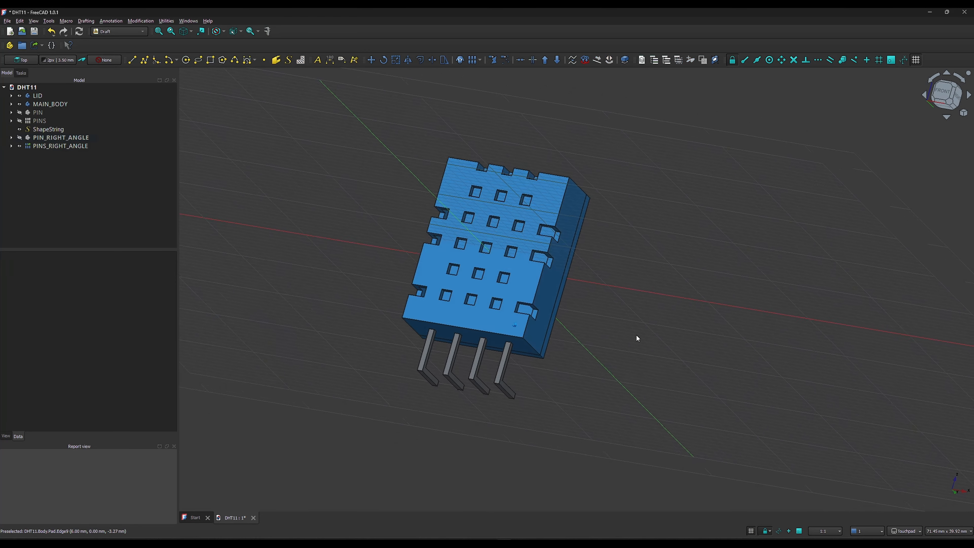
pyautogui.click(116, 33)
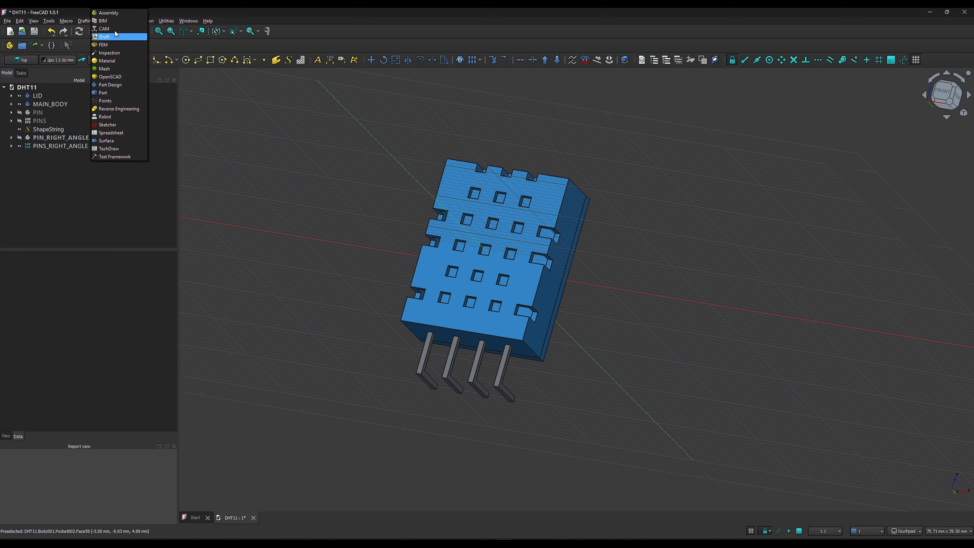
pyautogui.click(110, 85)
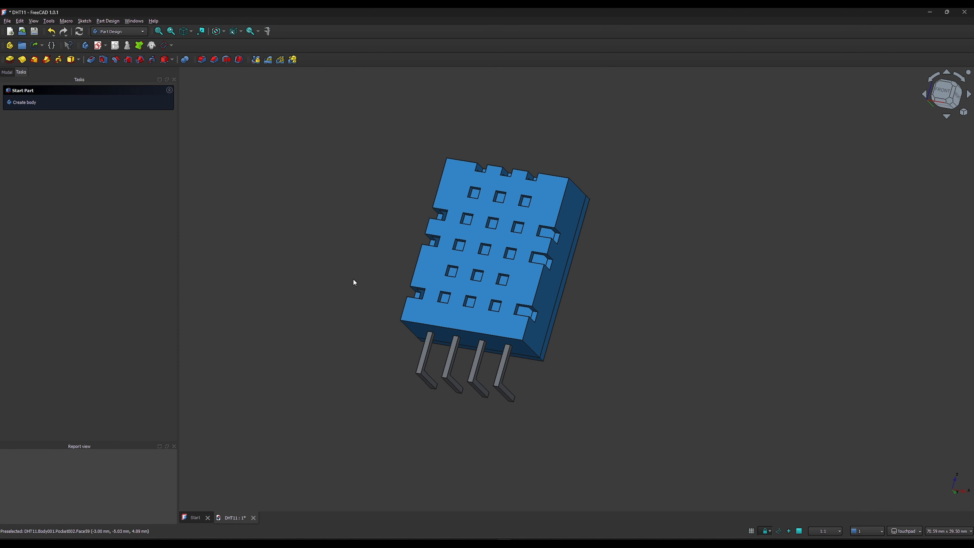
pyautogui.scroll(1, 632, 326)
pyautogui.scroll(1, 633, 328)
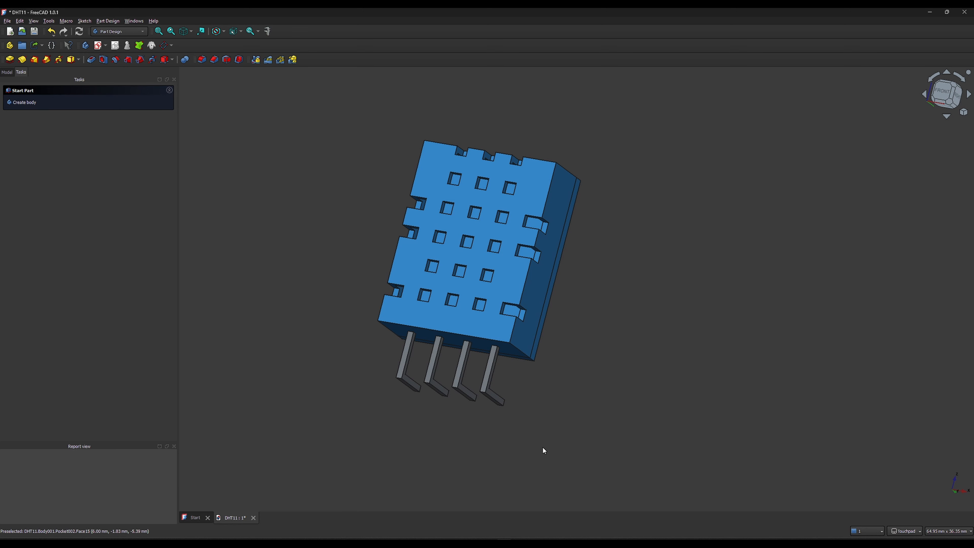
# Switch to KiCad's Footprint Editor, search the libraries for dht11 and open the Aosong_DHT11_5.5x12.0_P2.54mm footprint
pyautogui.click(520, 544)
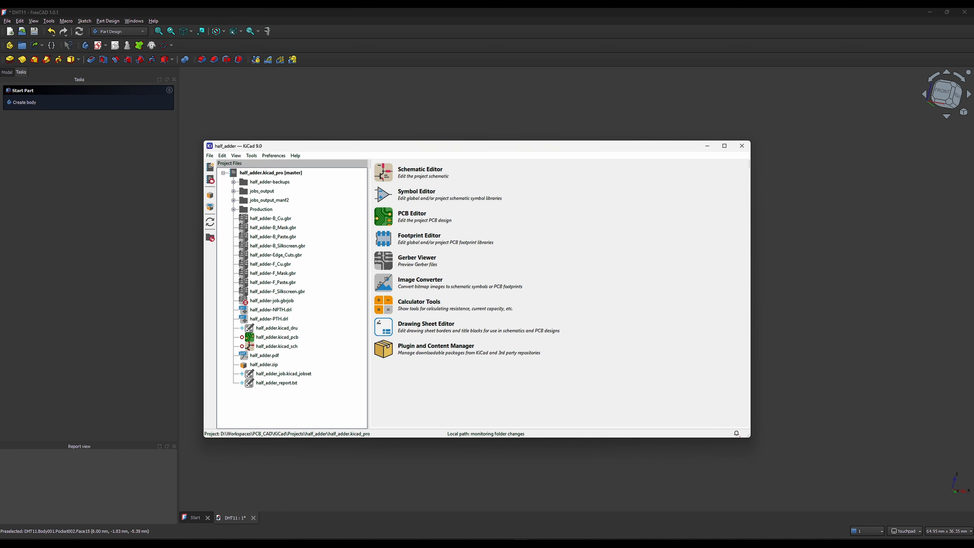
pyautogui.click(384, 239)
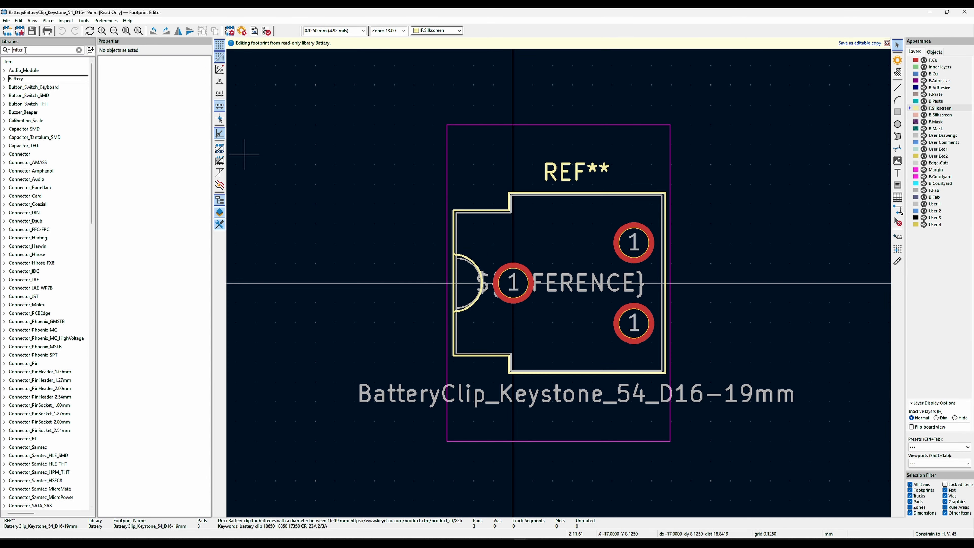
pyautogui.write('dht11')
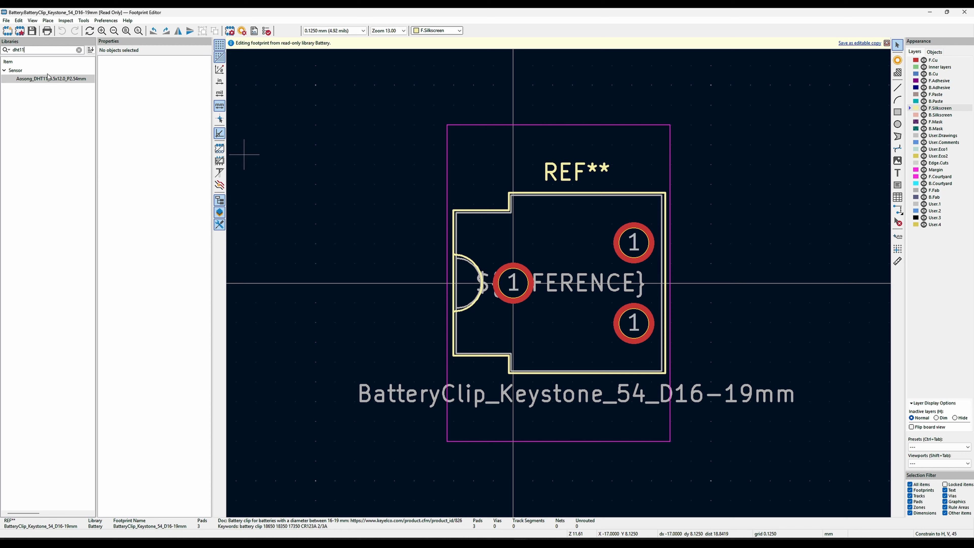
pyautogui.doubleClick(48, 77)
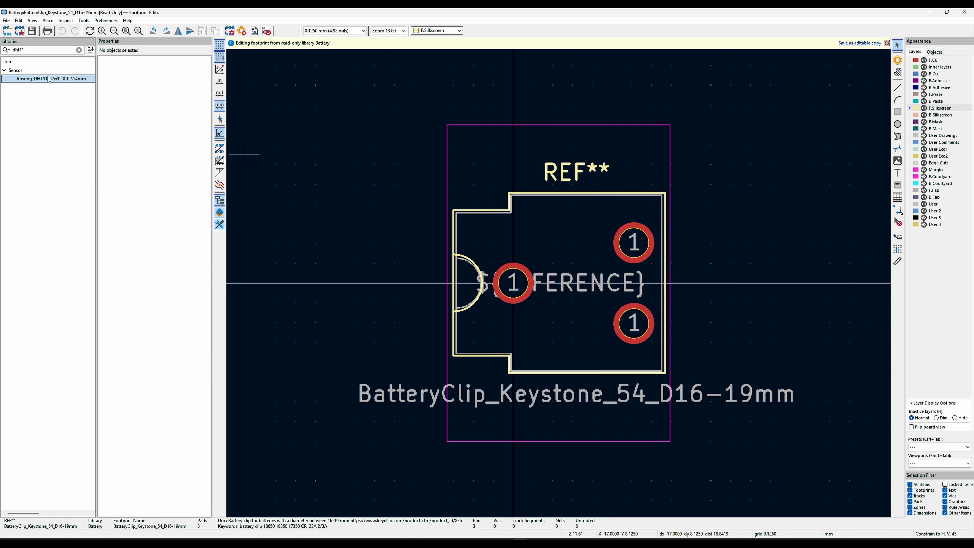
# Add DHT11_right_angle.step from the objects_3d folder as a second 3D model in the footprint's properties
pyautogui.click(229, 30)
pyautogui.moveTo(242, 210); pyautogui.dragTo(192, 251)
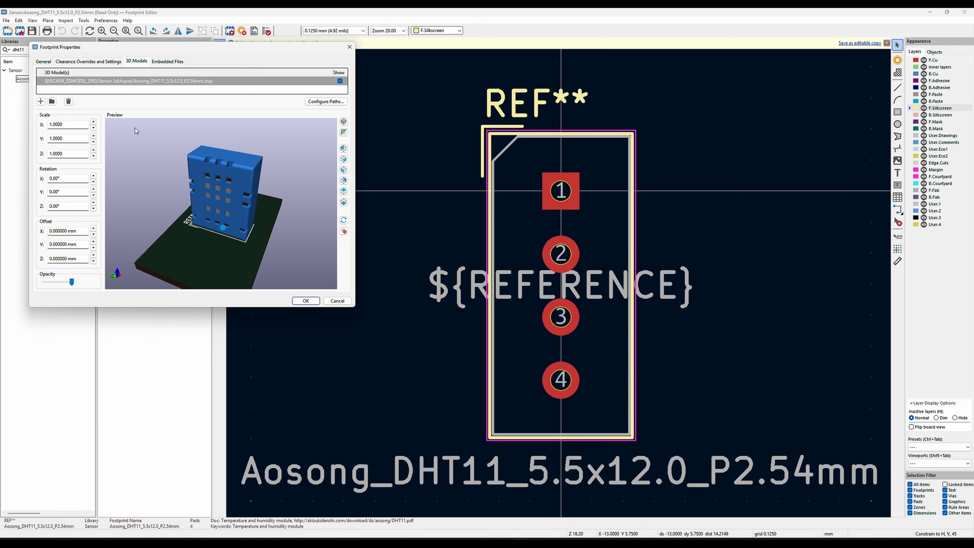
pyautogui.click(41, 103)
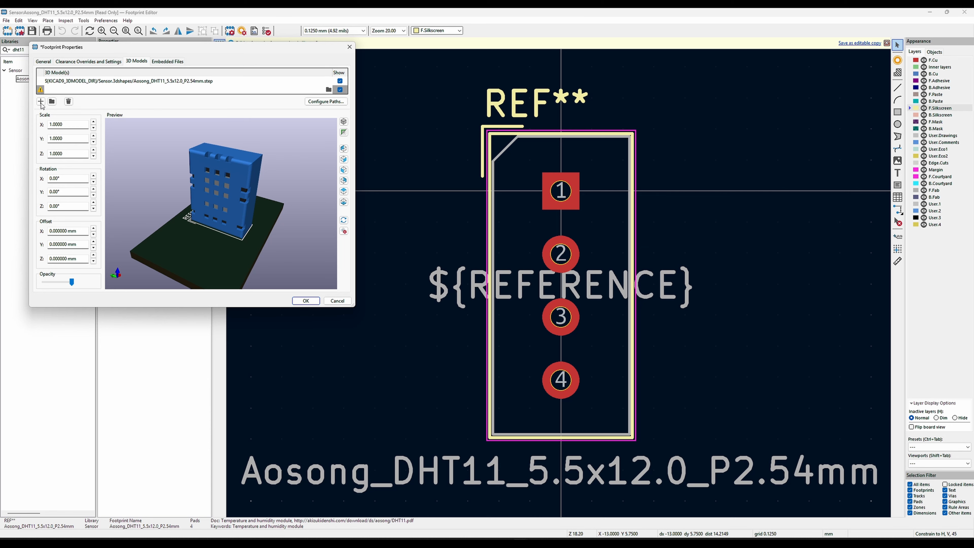
pyautogui.click(329, 89)
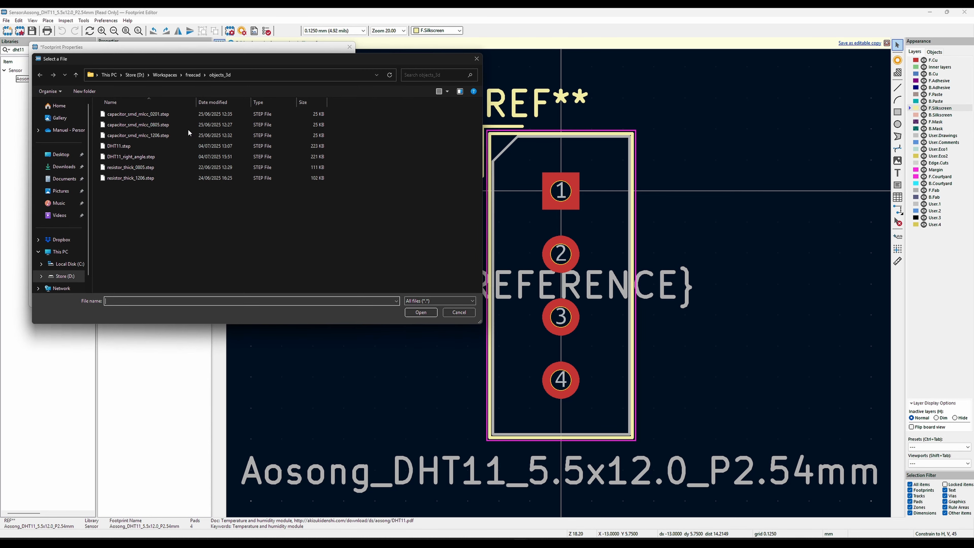
pyautogui.click(140, 156)
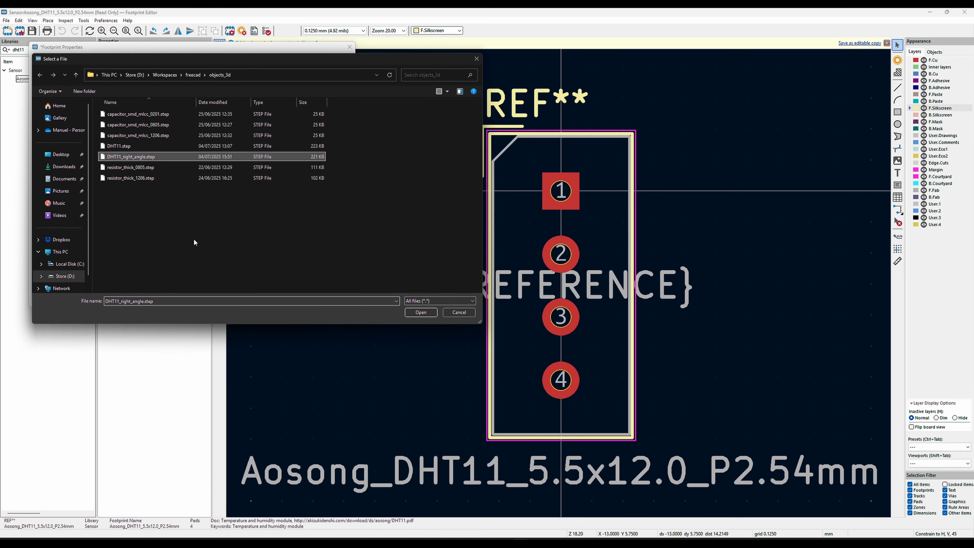
pyautogui.click(429, 313)
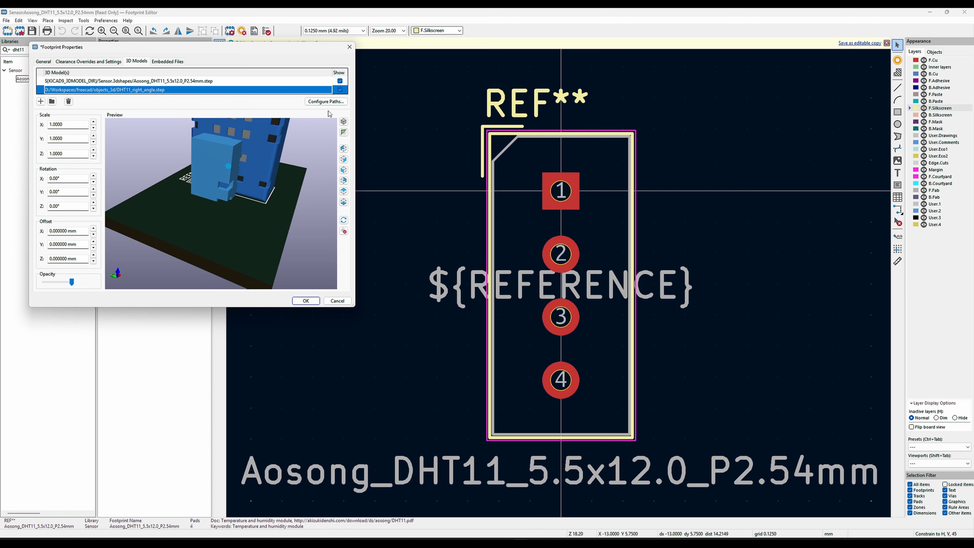
# Turn off display of the stock Aosong_DHT11_5.5x12.0_P2.54mm.step model and inspect the right-angle model's placement in the 3D preview
pyautogui.click(339, 81)
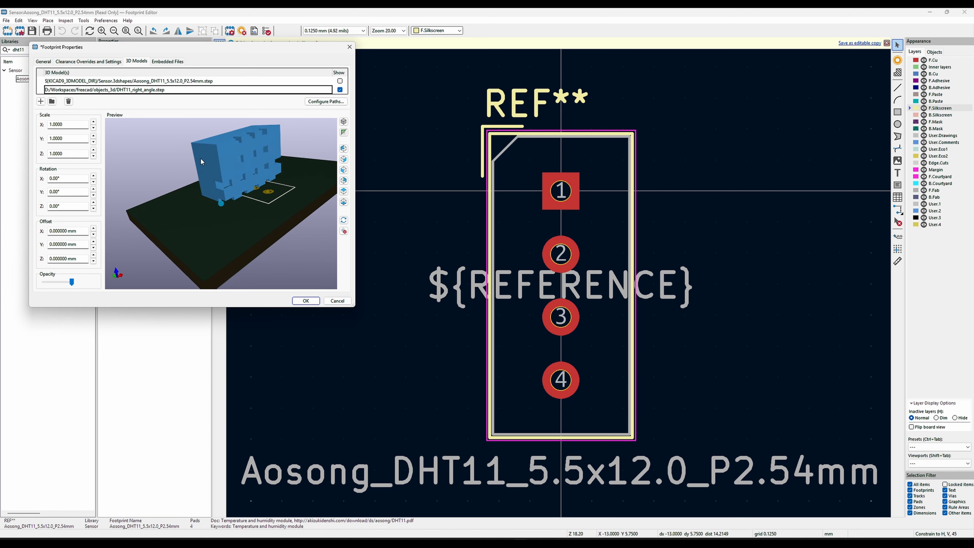
pyautogui.moveTo(203, 162); pyautogui.dragTo(258, 205)
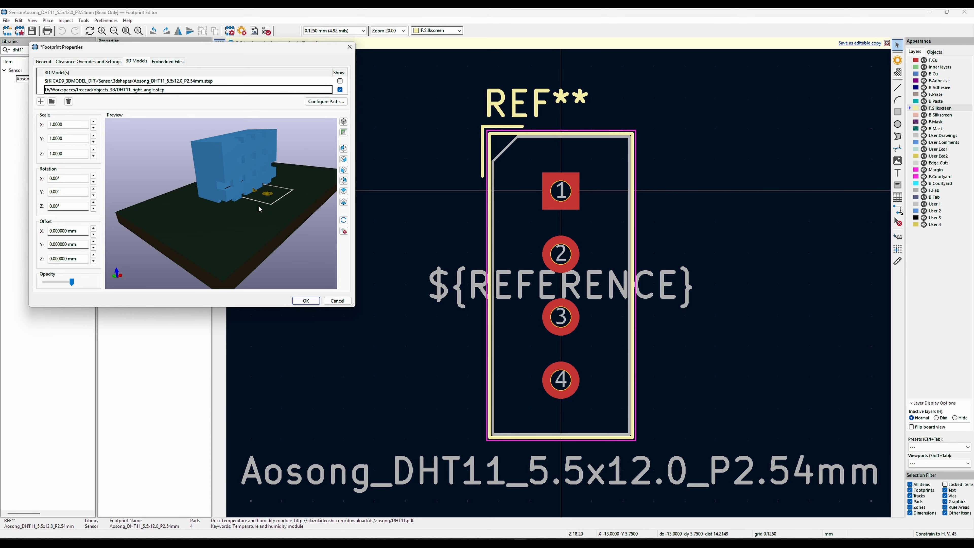
pyautogui.scroll(3, 258, 205)
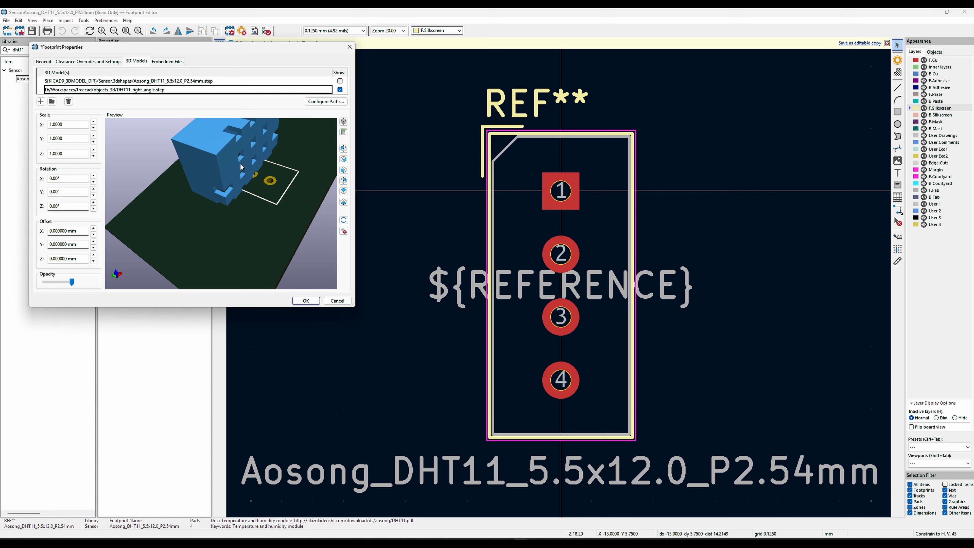
# Set the DHT11_right_angle.step model's rotation to -90° about Z and -90° about X
pyautogui.scroll(-3, 253, 207)
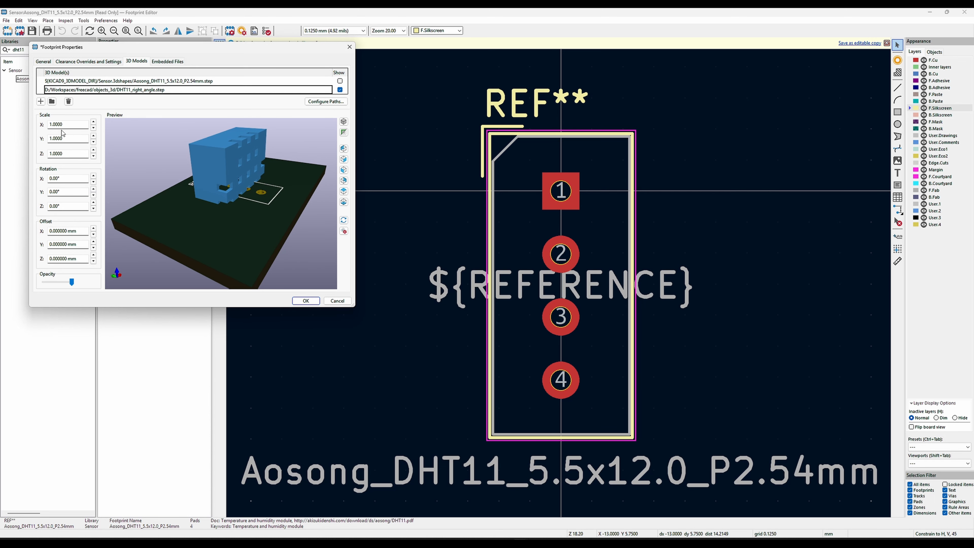
pyautogui.click(68, 207)
pyautogui.write('-90')
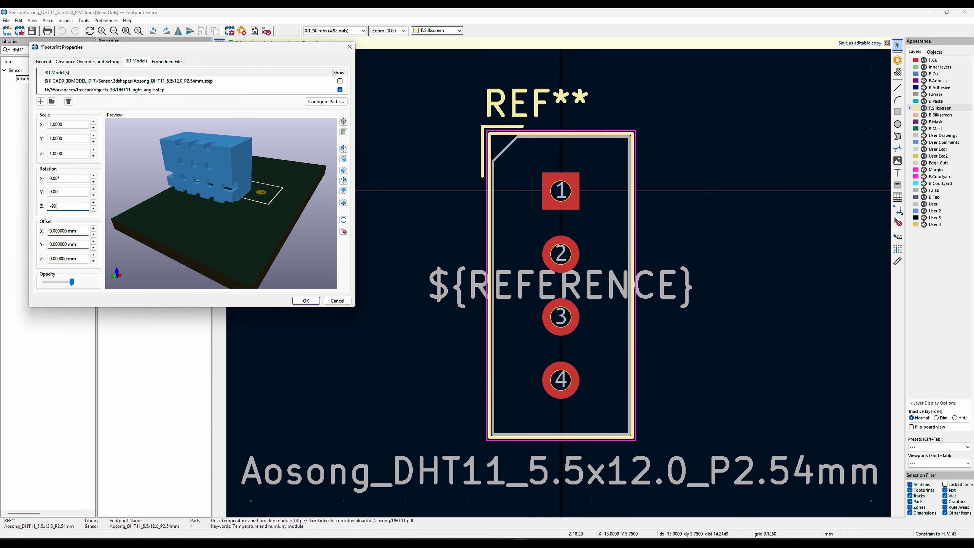
pyautogui.click(71, 180)
pyautogui.moveTo(72, 179); pyautogui.dragTo(46, 179)
pyautogui.write('90')
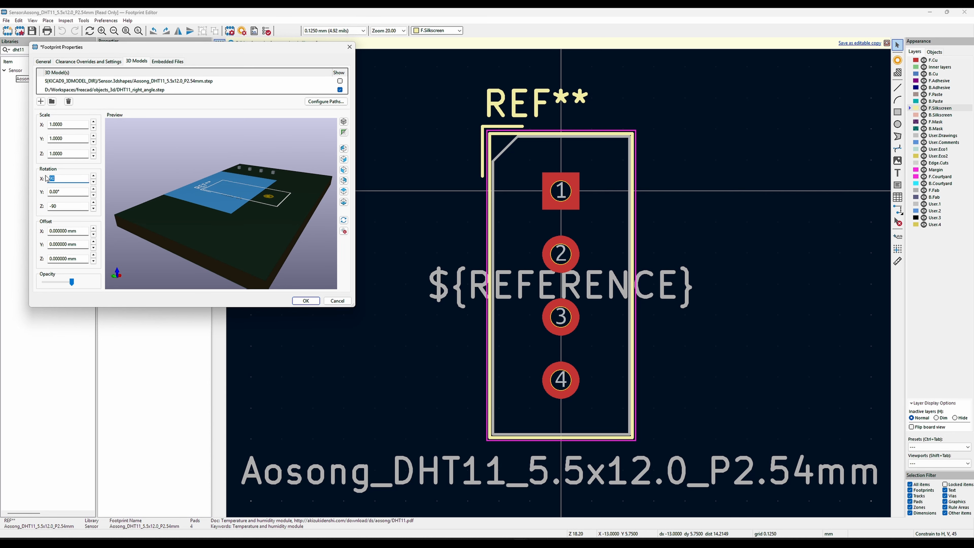
pyautogui.write('-90')
pyautogui.moveTo(151, 277); pyautogui.dragTo(218, 201)
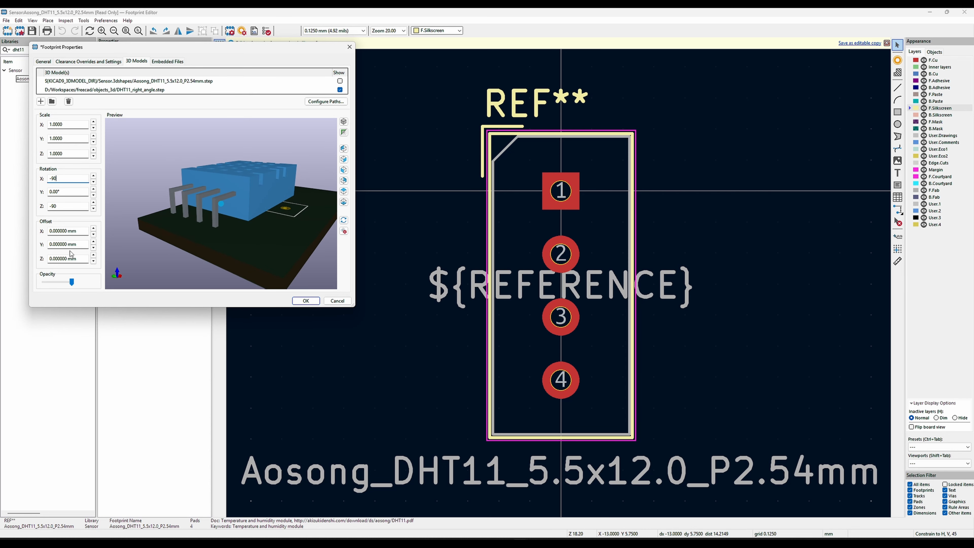
# Set the right-angle model's Y offset to -3.7 mm and its Z offset to 1 mm
pyautogui.moveTo(79, 245); pyautogui.dragTo(53, 244)
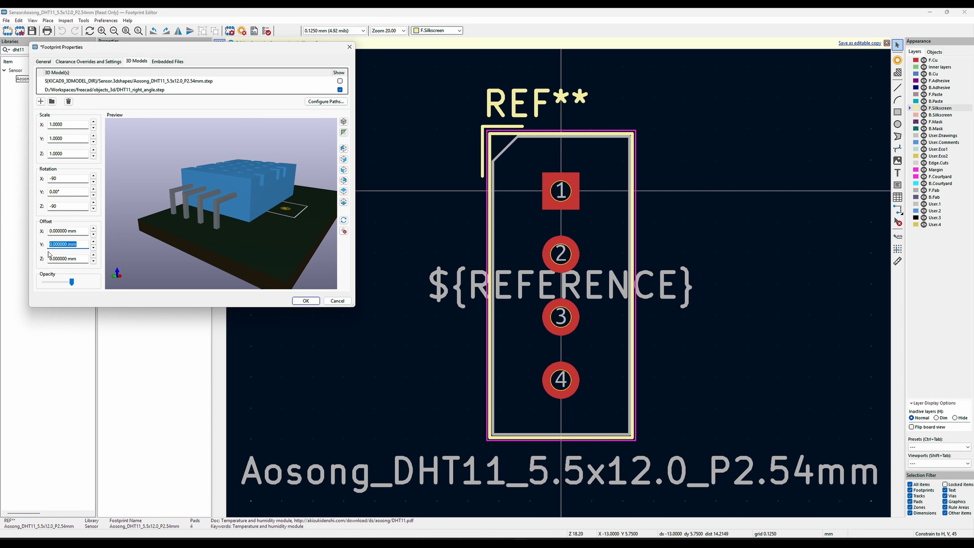
pyautogui.write('3')
pyautogui.press('BackSpace')
pyautogui.write('-3.7')
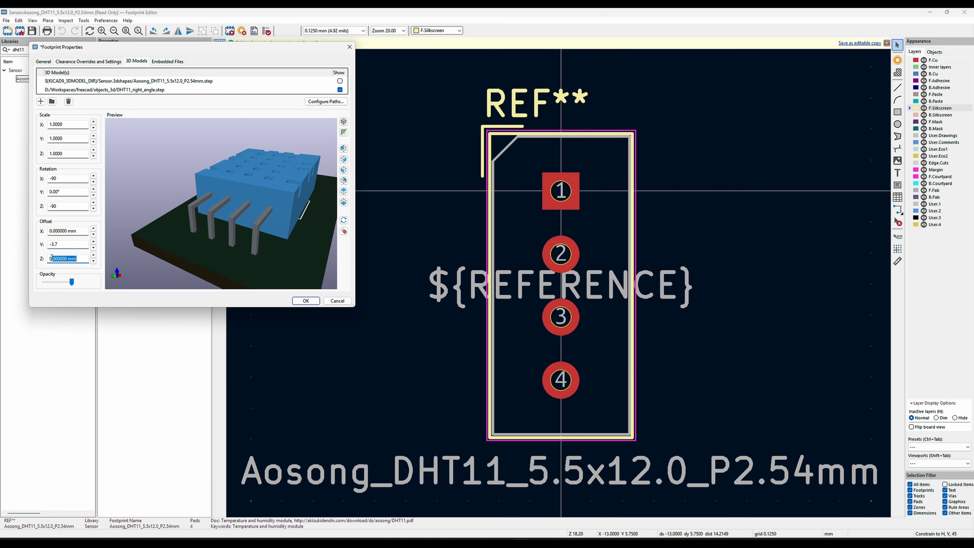
pyautogui.write('1')
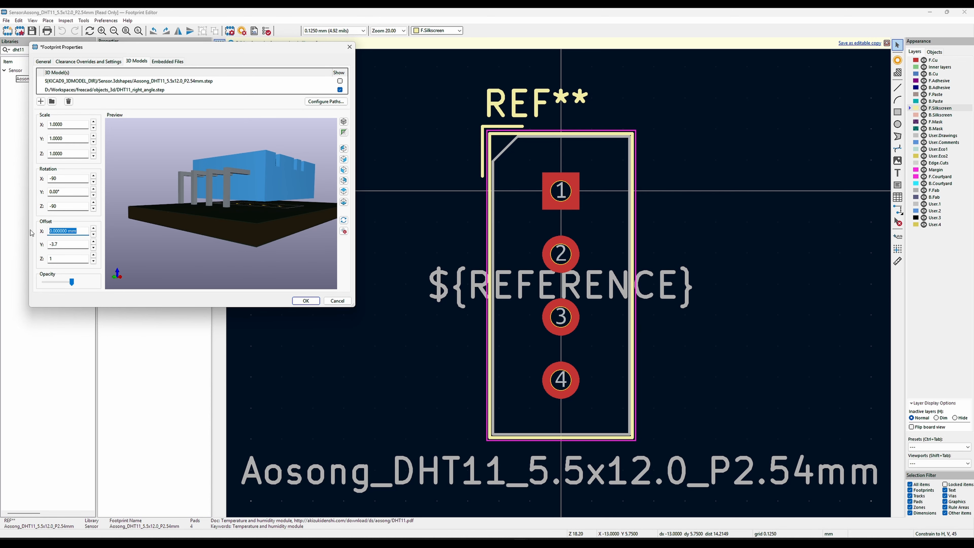
# Adjust the right-angle model's X offset to 11.5 mm so its pins line up with the row of pads
pyautogui.write('-3')
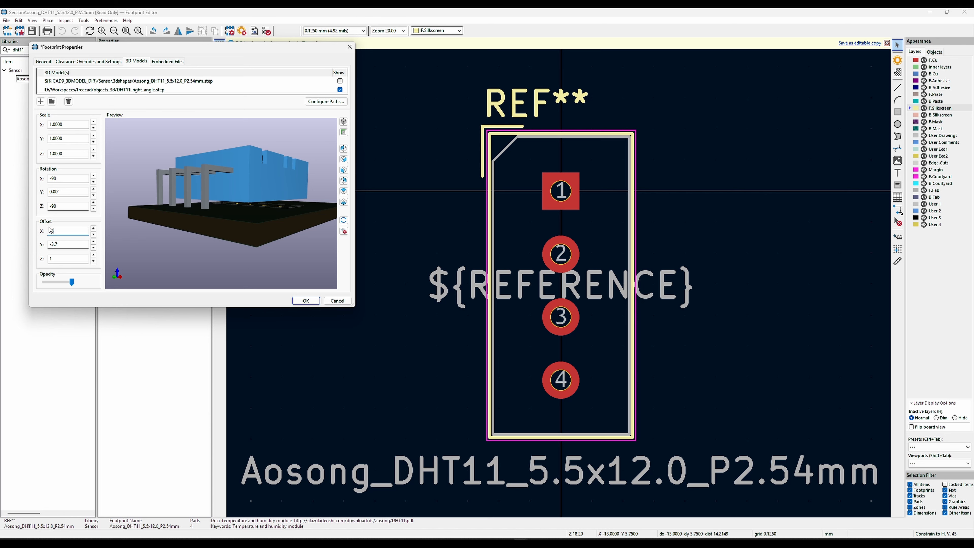
pyautogui.write('9')
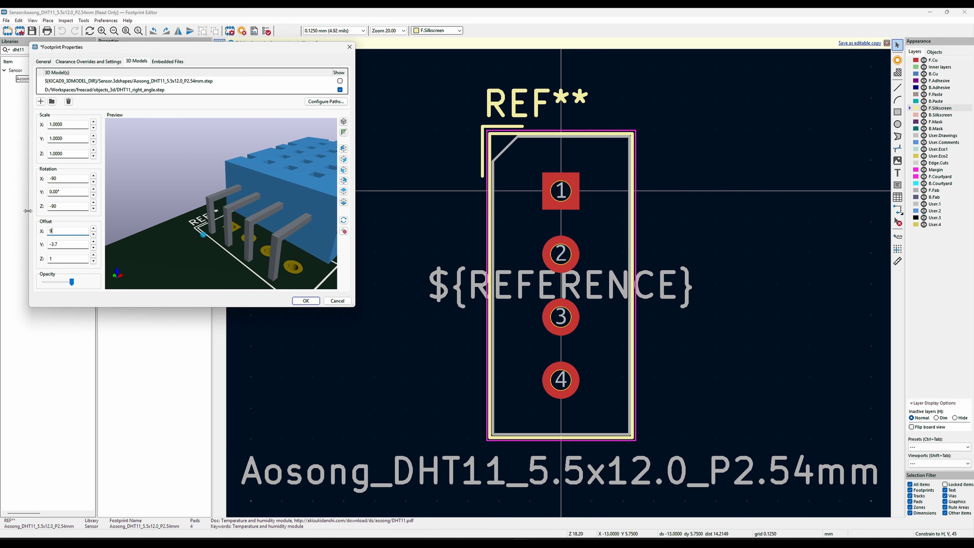
pyautogui.write('13')
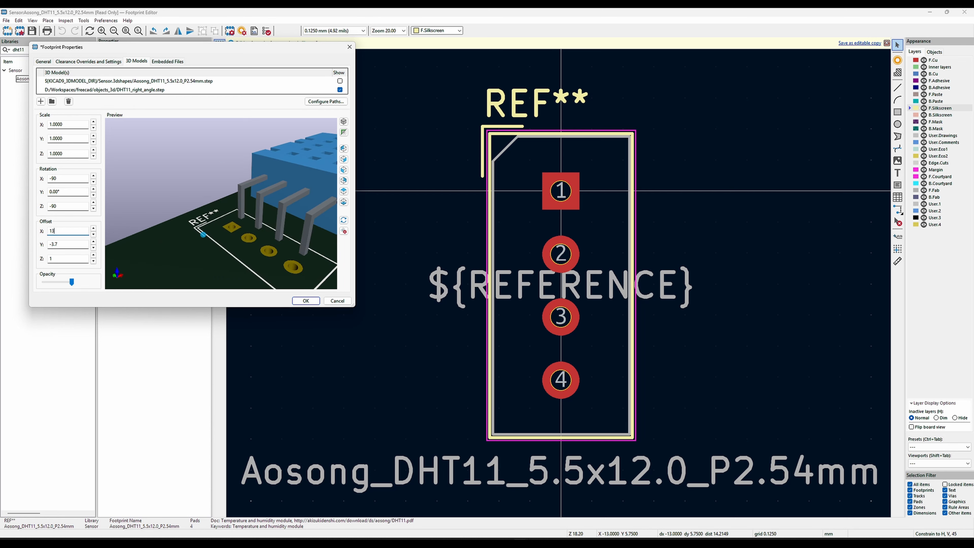
pyautogui.write('12')
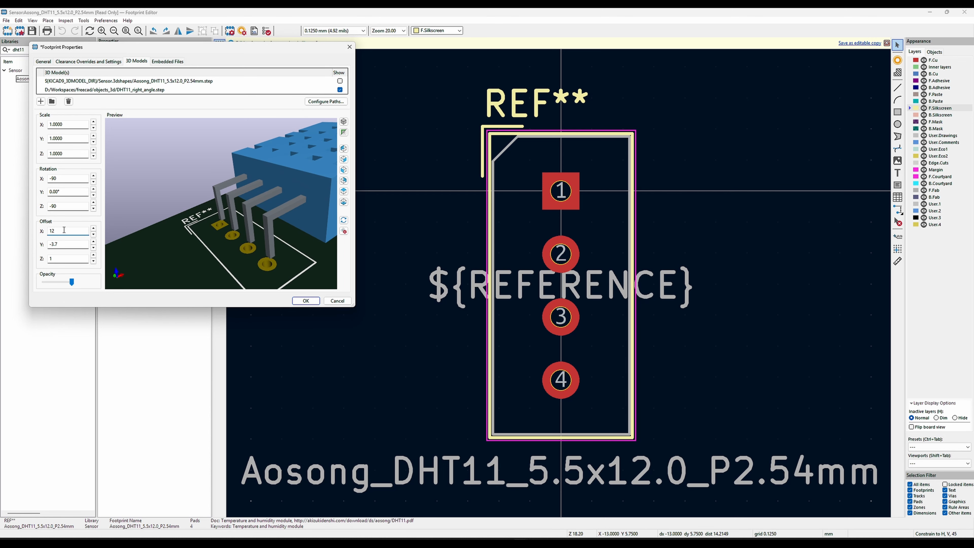
pyautogui.write('11.5')
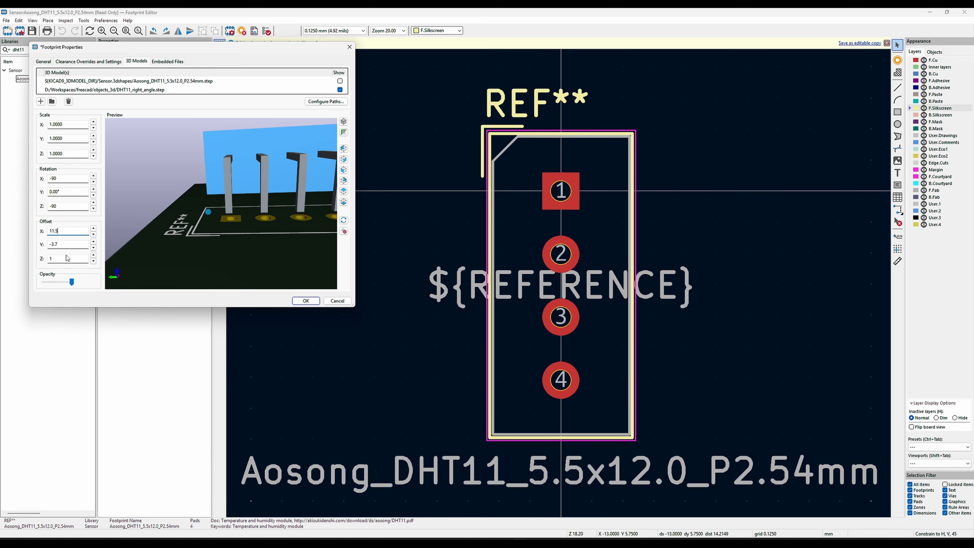
# Lower the right-angle model onto the board surface by setting its Z offset to 0.1 mm
pyautogui.moveTo(67, 258); pyautogui.dragTo(45, 260)
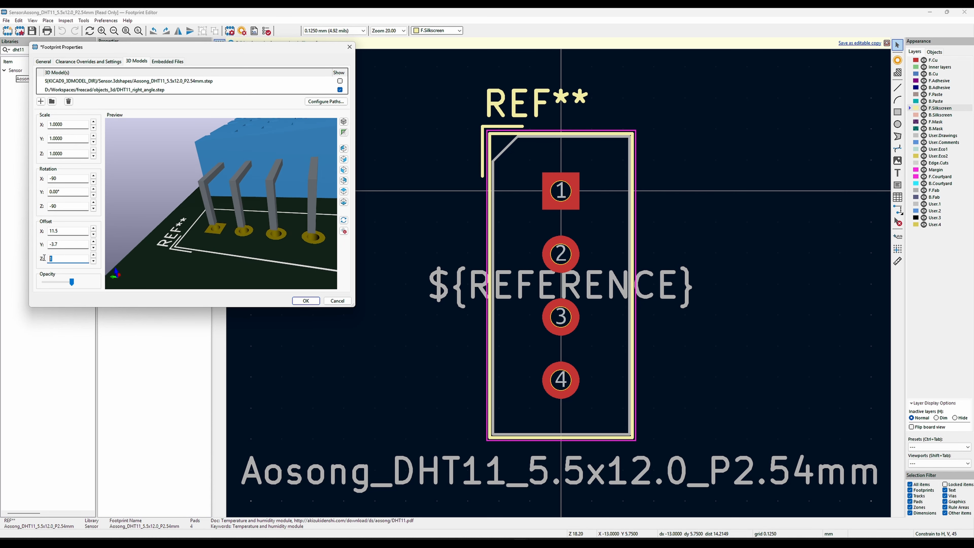
pyautogui.write('0')
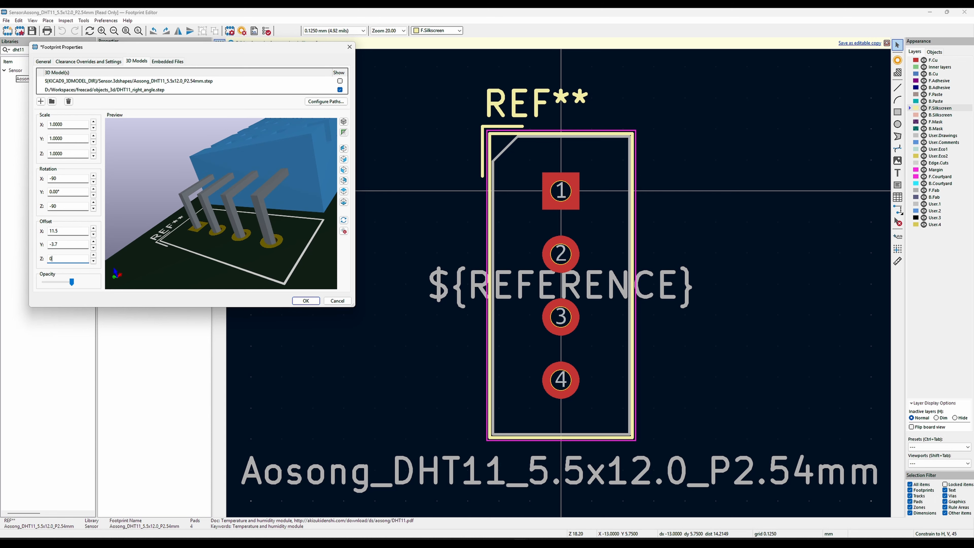
pyautogui.scroll(10, 204, 275)
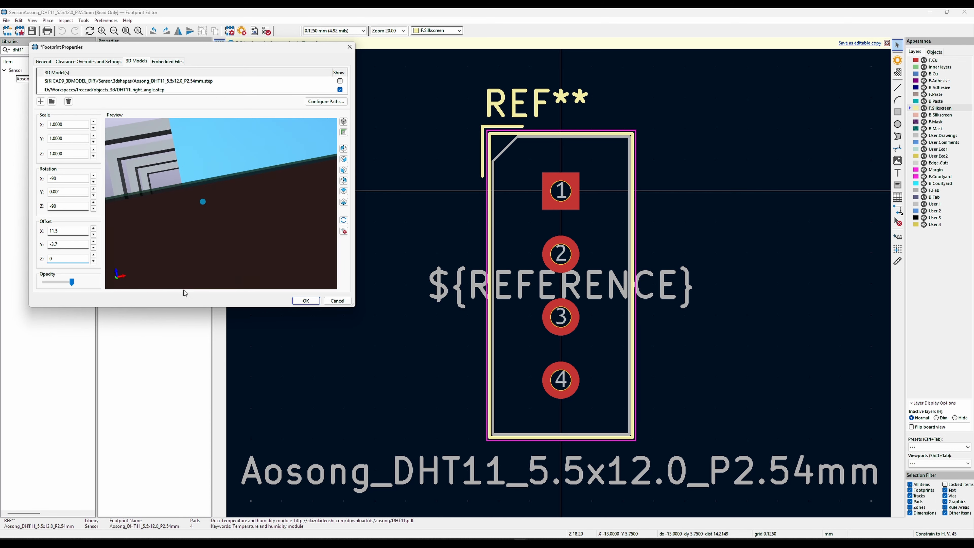
pyautogui.scroll(-3, 204, 275)
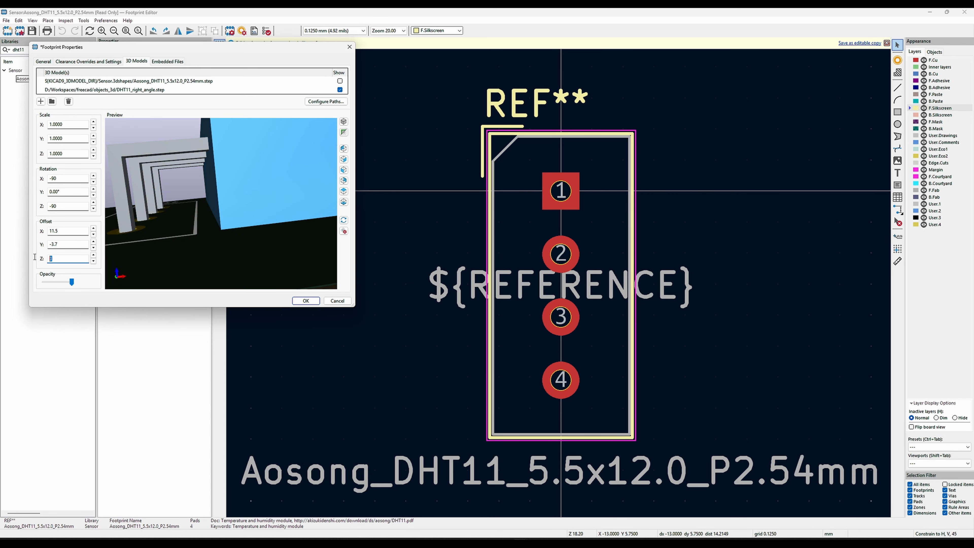
pyautogui.write('.')
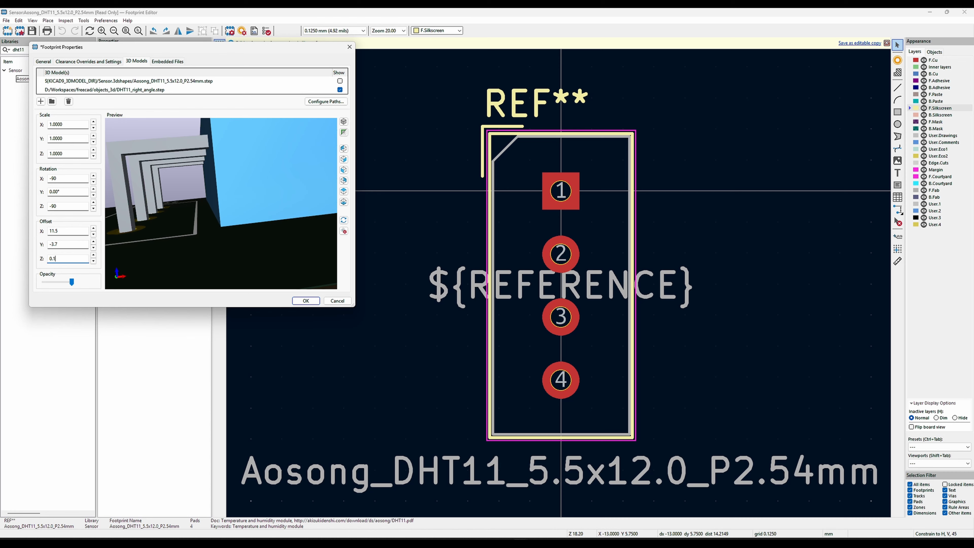
pyautogui.write('1')
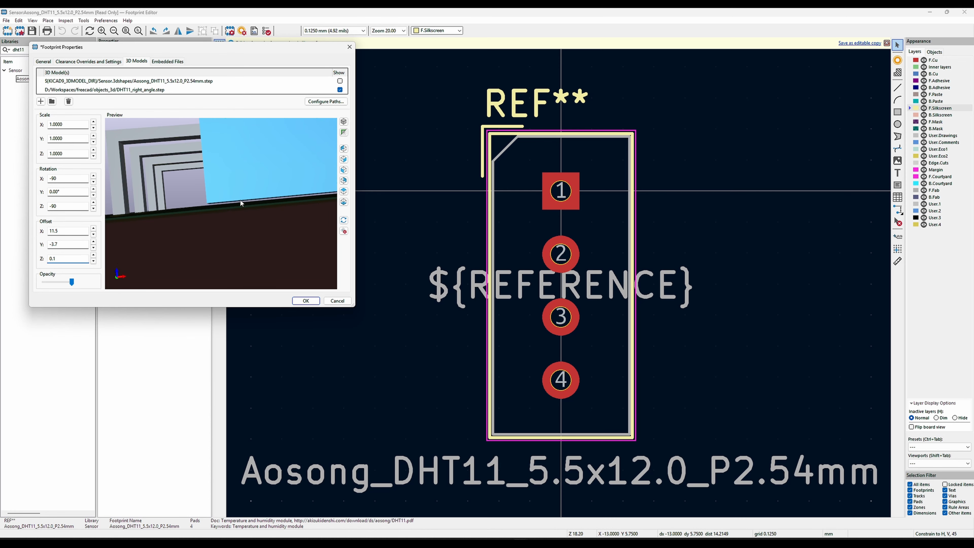
pyautogui.scroll(-5, 238, 202)
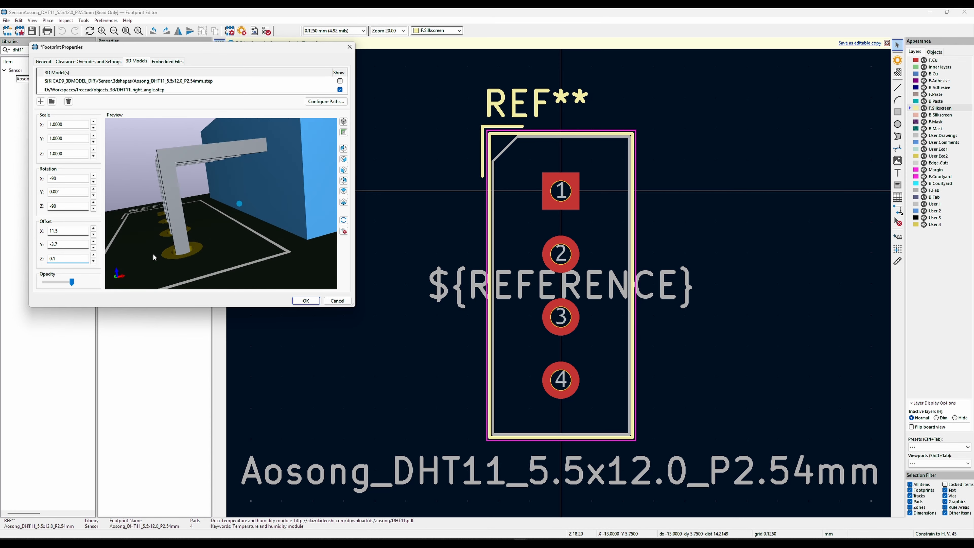
# Fine-tune the right-angle model's Y offset to -3.8 mm to centre its pins in the pad holes
pyautogui.moveTo(153, 254); pyautogui.dragTo(265, 257)
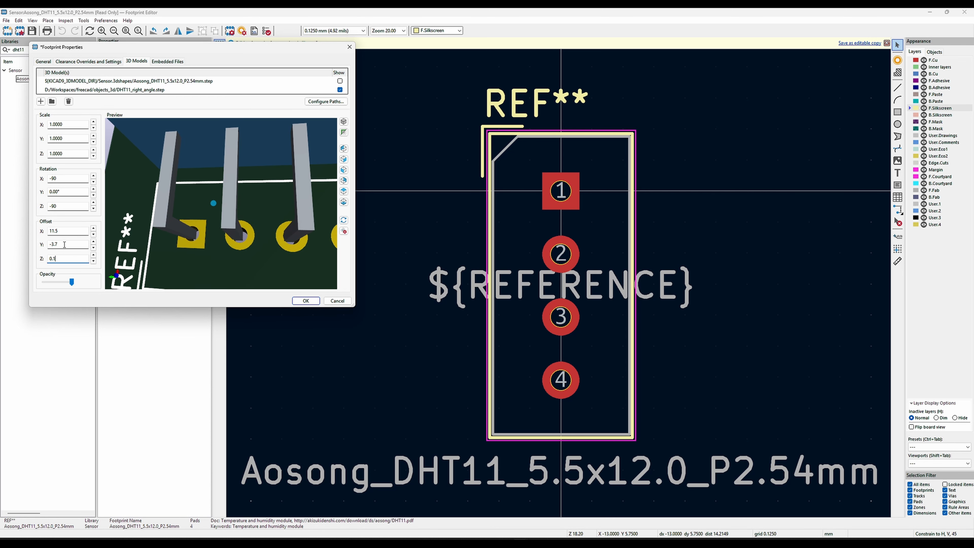
pyautogui.press('BackSpace')
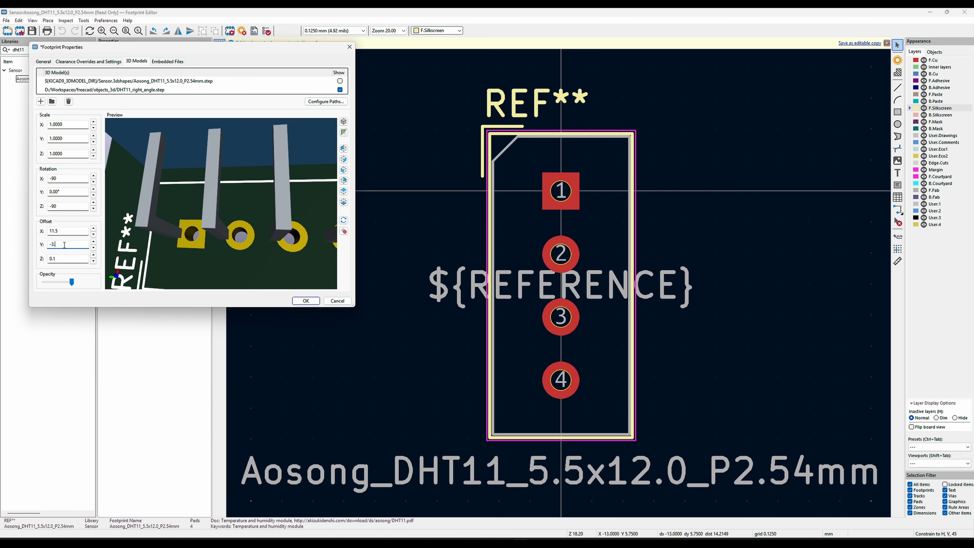
pyautogui.write('6')
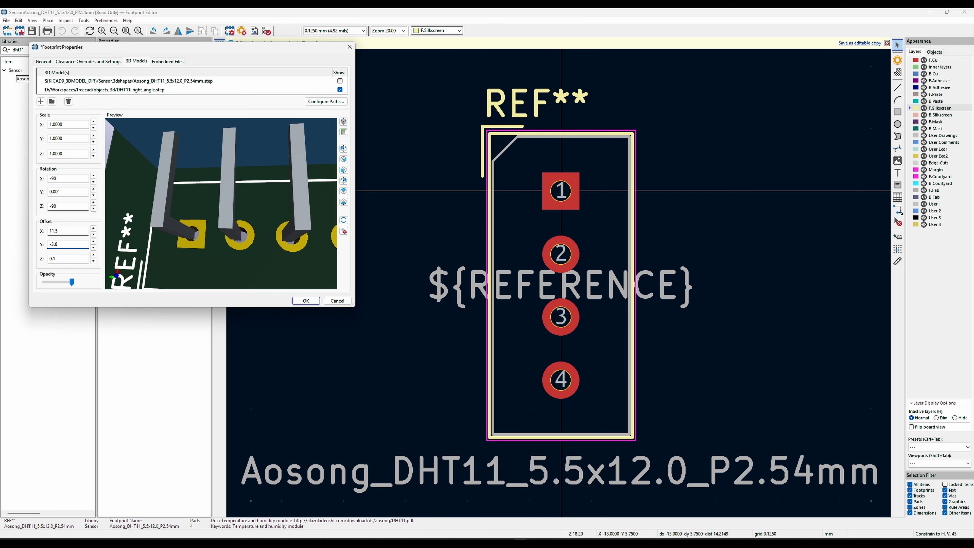
pyautogui.press('BackSpace')
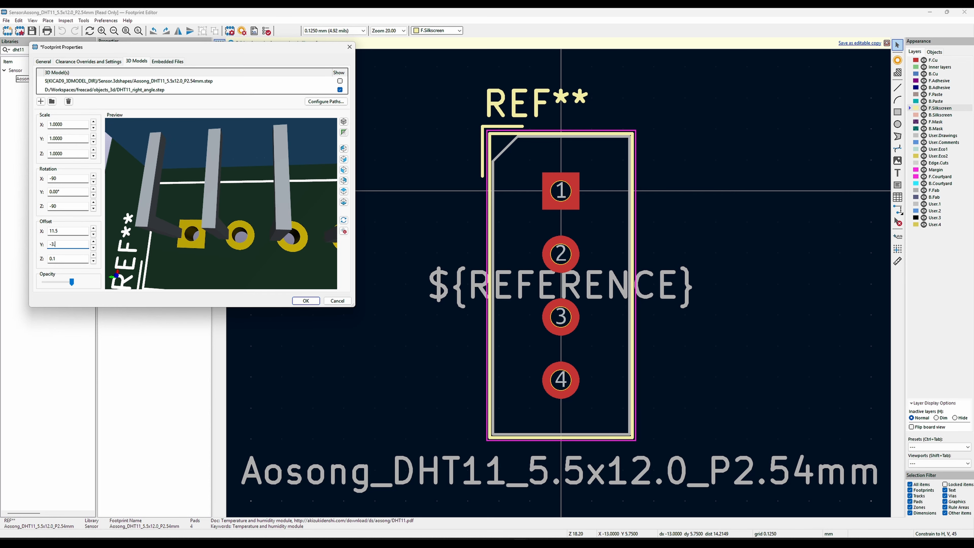
pyautogui.write('8')
pyautogui.scroll(3, 214, 203)
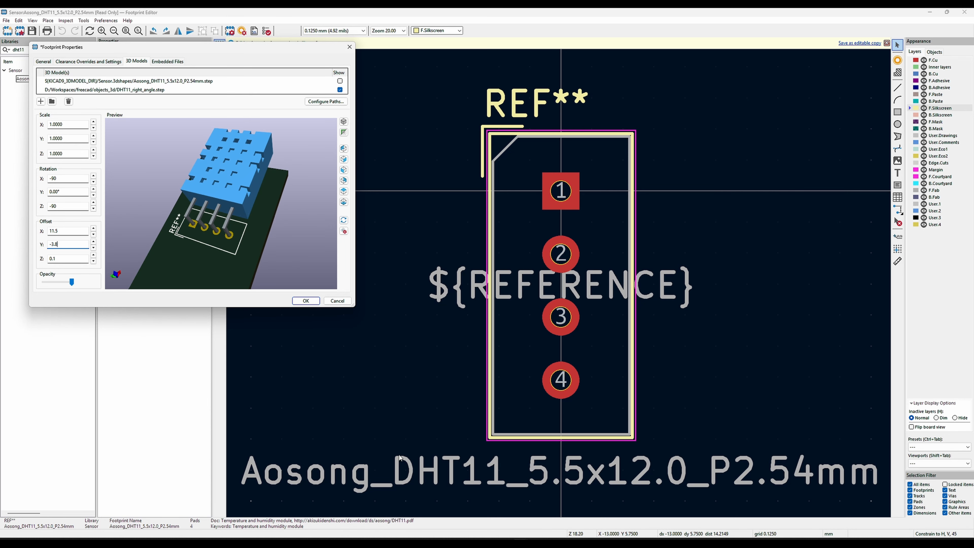
# Switch to FreeCAD and show the DHT11 document's model tree
pyautogui.click(504, 545)
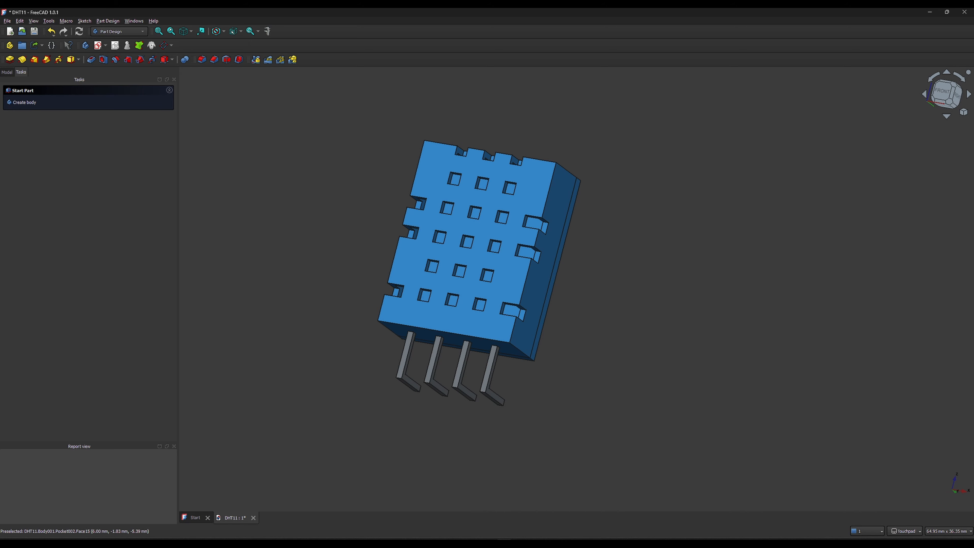
pyautogui.click(7, 72)
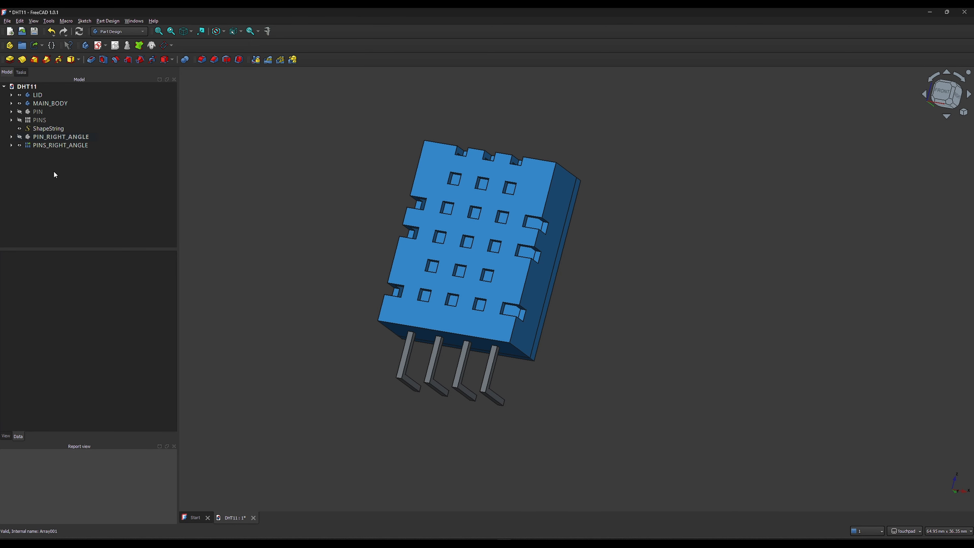
pyautogui.click(75, 147)
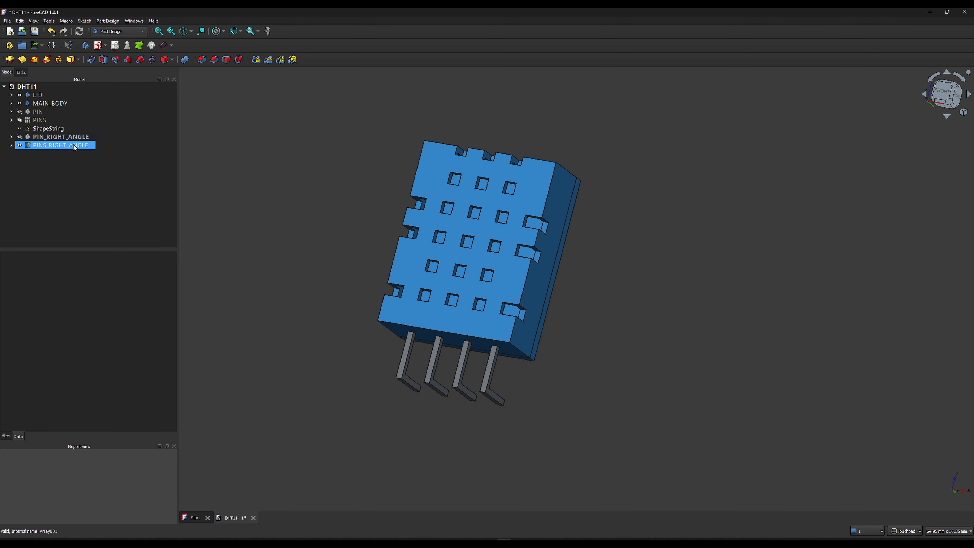
pyautogui.click(282, 283)
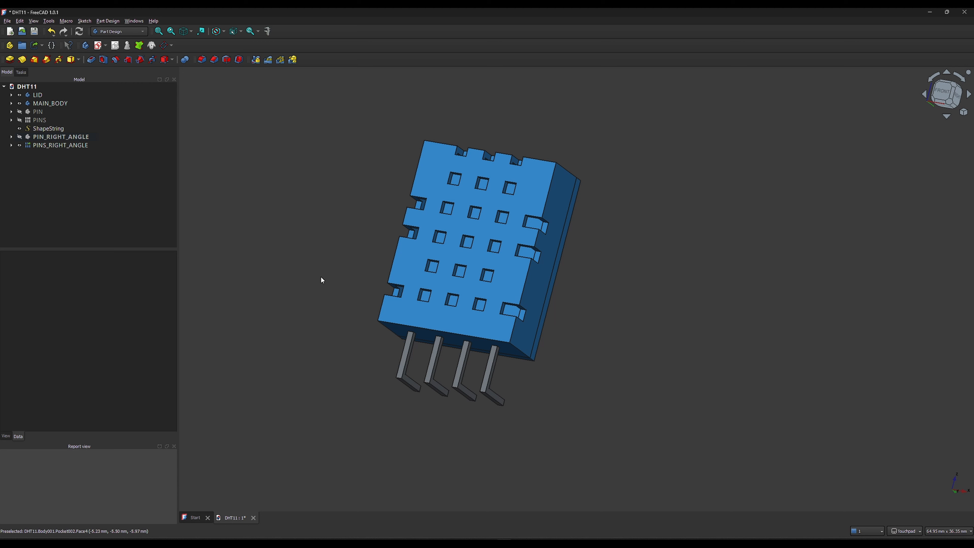
# Hide PINS_RIGHT_ANGLE and show PINS to view the straight-pin variant, and switch back to PINS_RIGHT_ANGLE
pyautogui.click(19, 146)
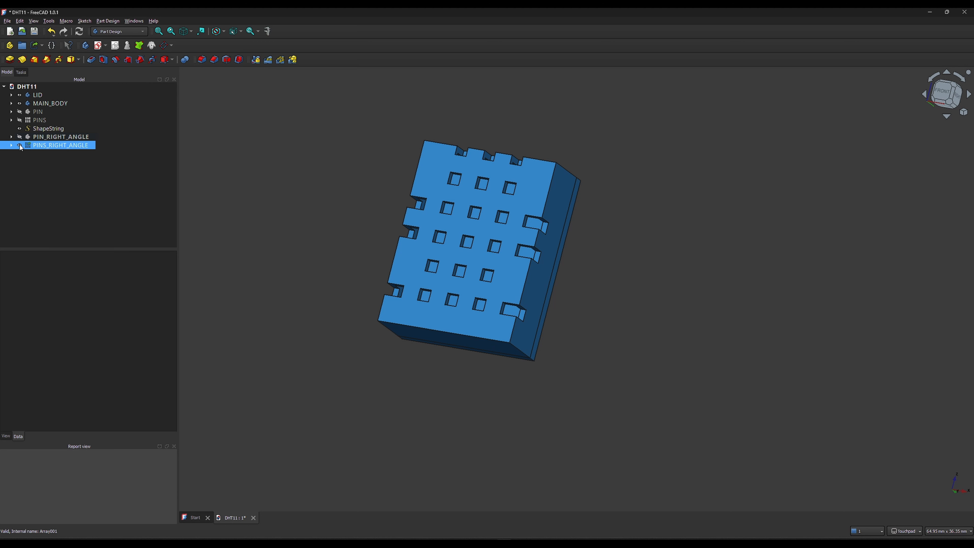
pyautogui.click(21, 139)
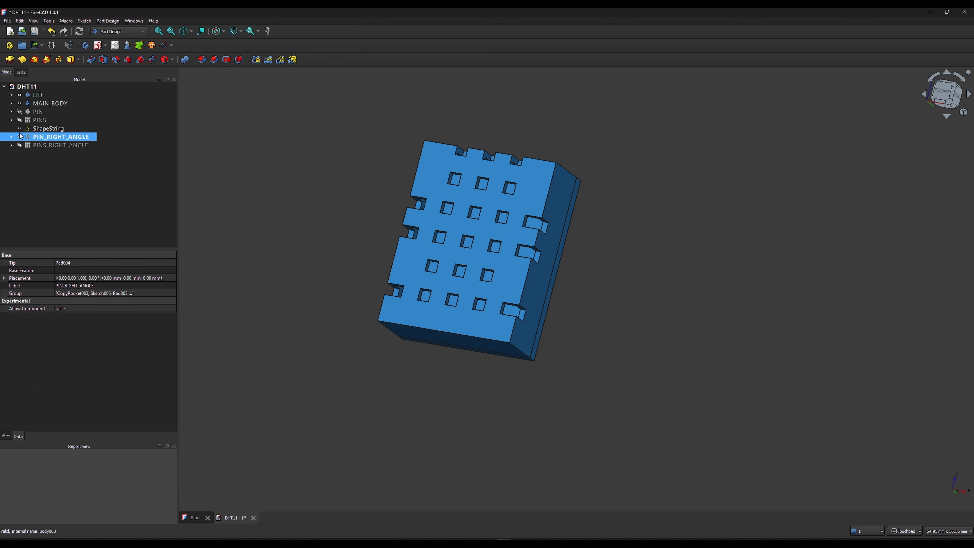
pyautogui.click(19, 121)
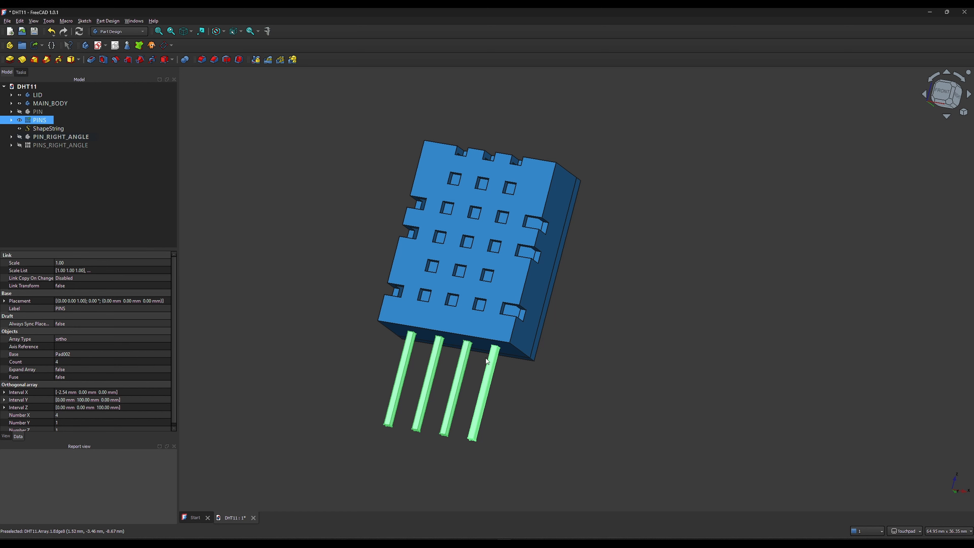
pyautogui.click(20, 120)
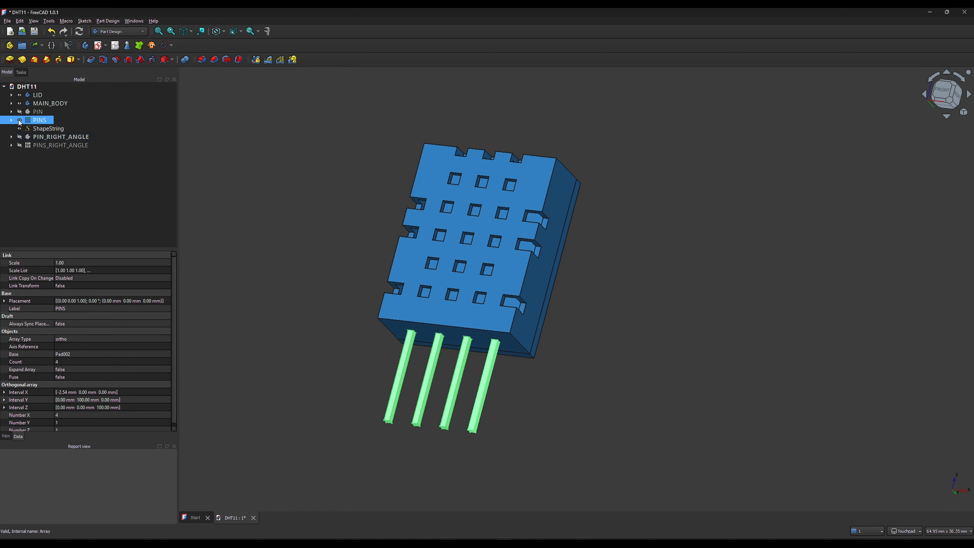
pyautogui.click(20, 145)
pyautogui.click(316, 329)
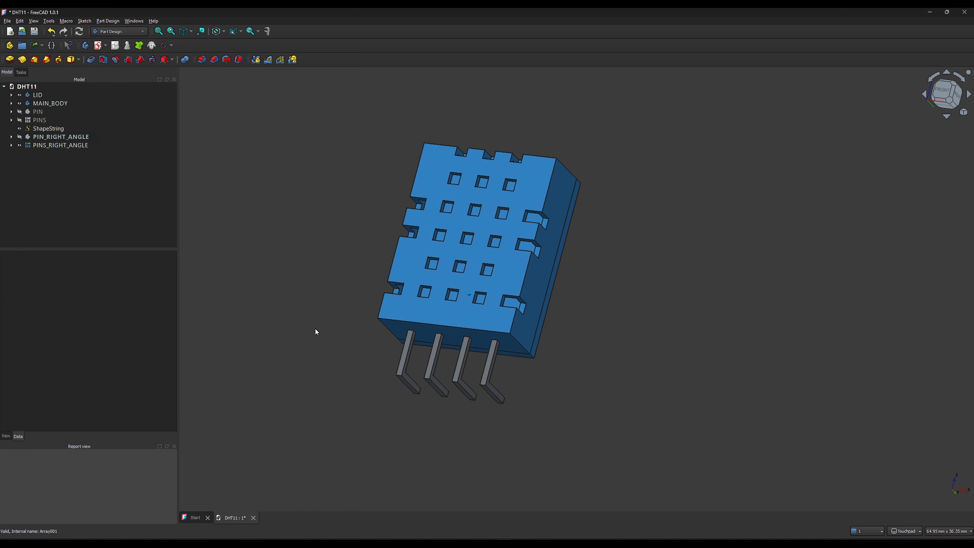